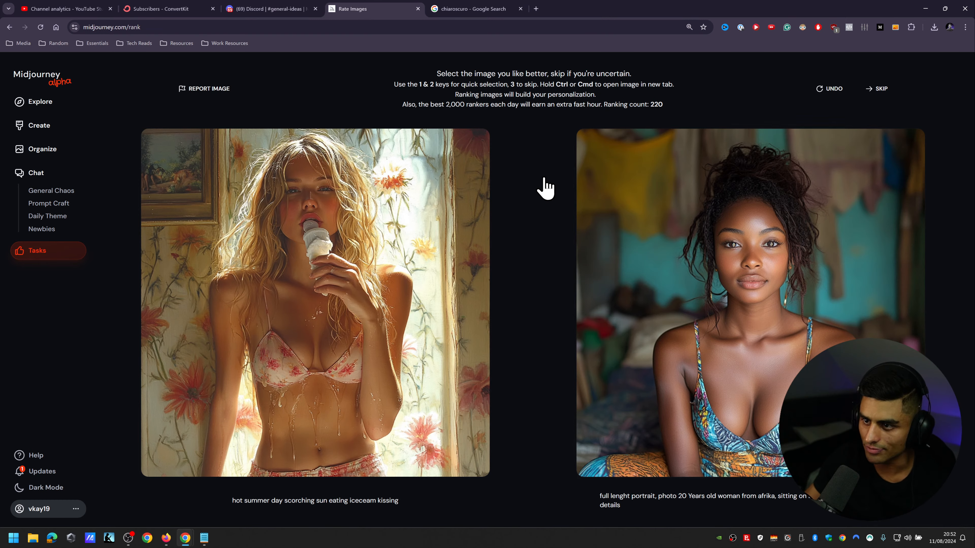
Step: Choose the portrait of the woman in the patterned dress in the image ranking and open the Create page
{"action": "key", "text": "2"}
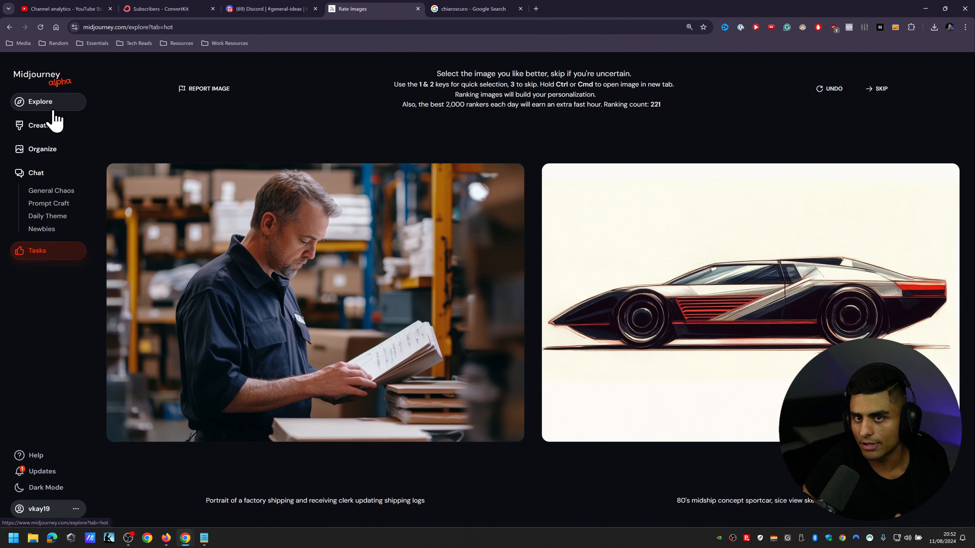
{"action": "left_click", "coordinate": [46, 104]}
{"action": "left_click", "coordinate": [48, 129]}
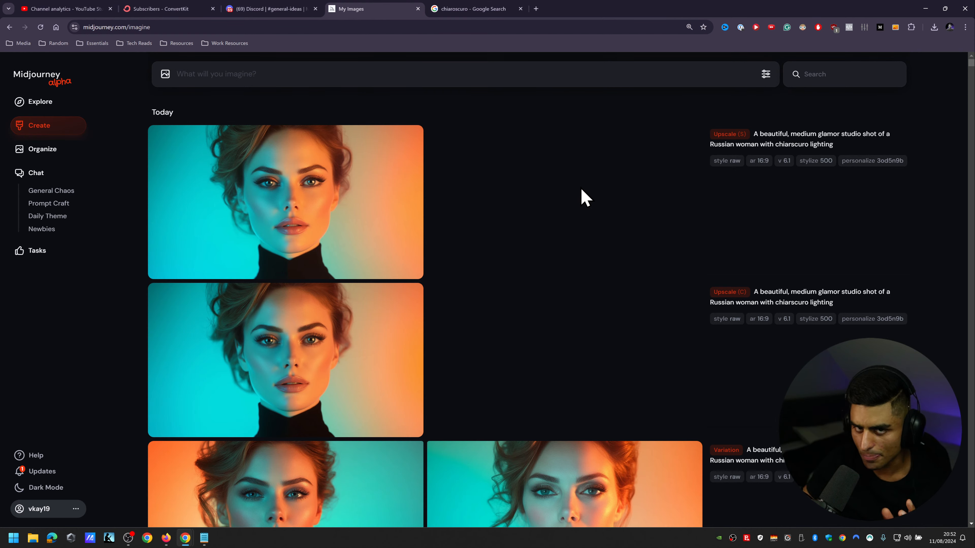
{"action": "mouse_move", "coordinate": [802, 148]}
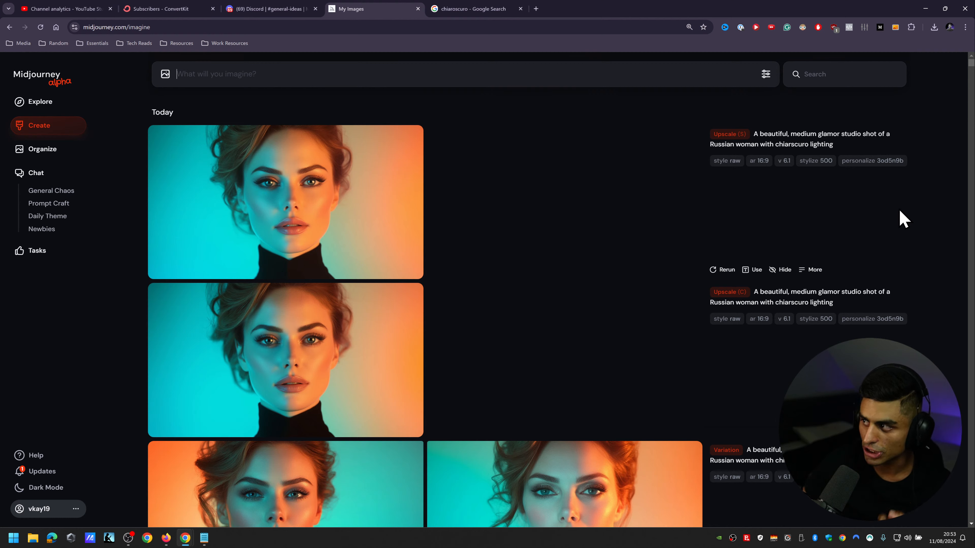
Step: View the Pooky Lighting chiaroscuro example in the Google image results and review the earlier chiaroscuro portraits in Midjourney
{"action": "left_click", "coordinate": [465, 10]}
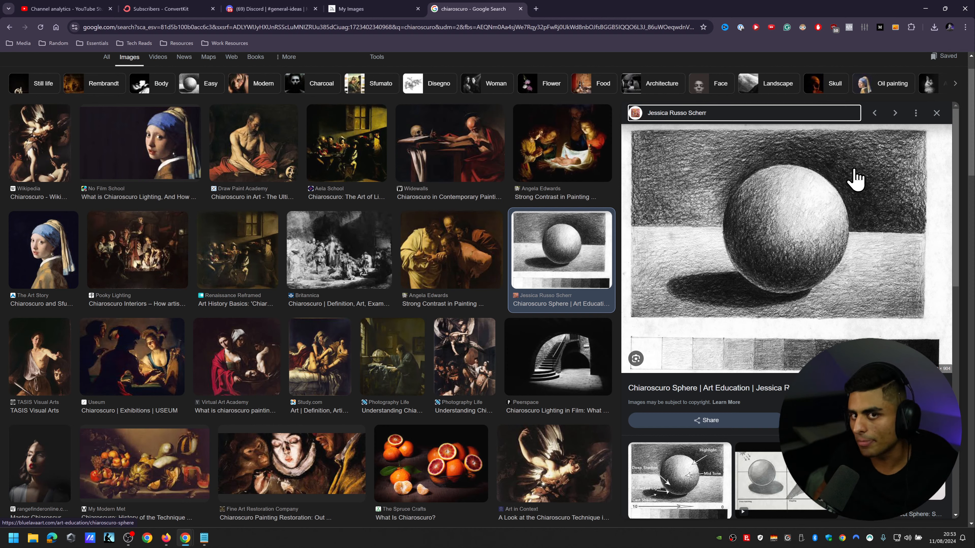
{"action": "left_click", "coordinate": [130, 253]}
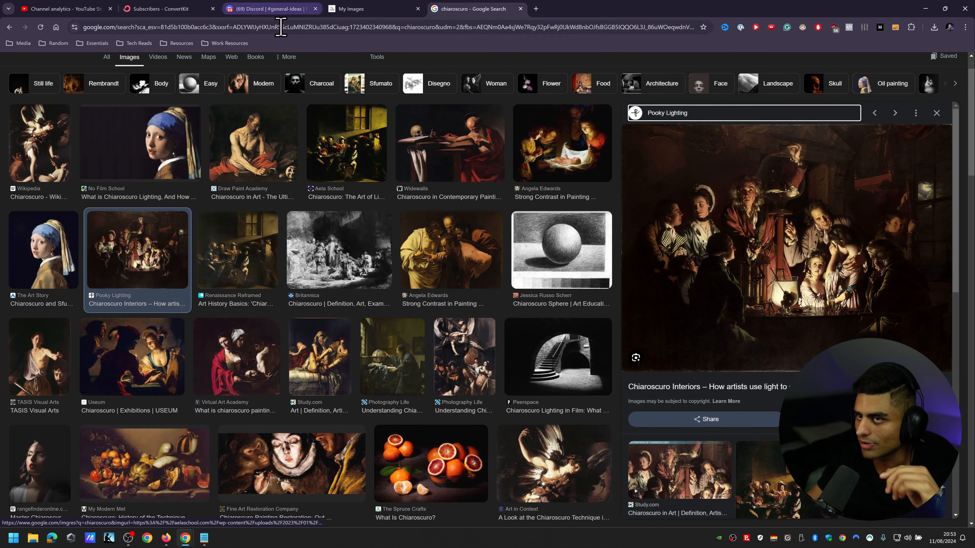
{"action": "left_click", "coordinate": [406, 9]}
{"action": "scroll", "coordinate": [601, 203], "scroll_direction": "down", "scroll_amount": 10}
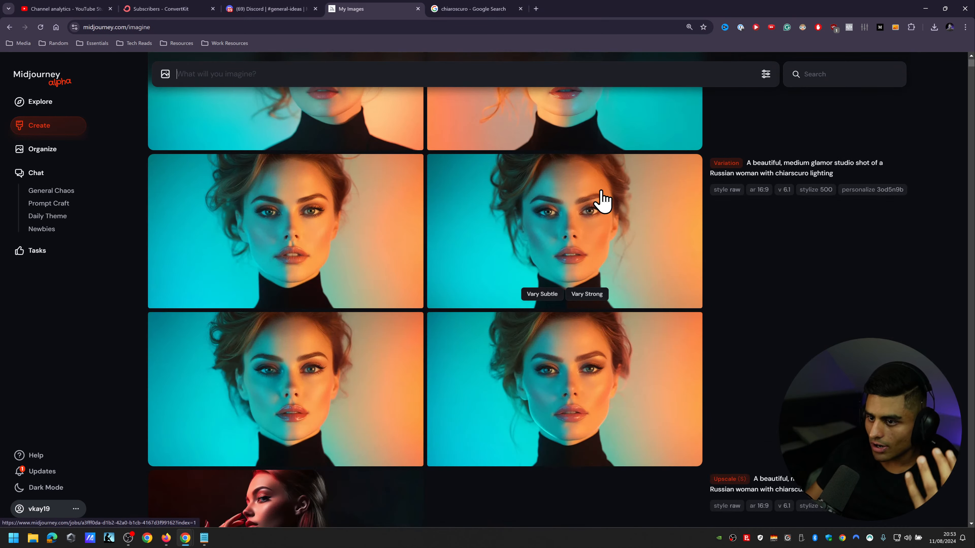
{"action": "scroll", "coordinate": [864, 200], "scroll_direction": "down", "scroll_amount": 4}
{"action": "scroll", "coordinate": [845, 188], "scroll_direction": "up", "scroll_amount": 2}
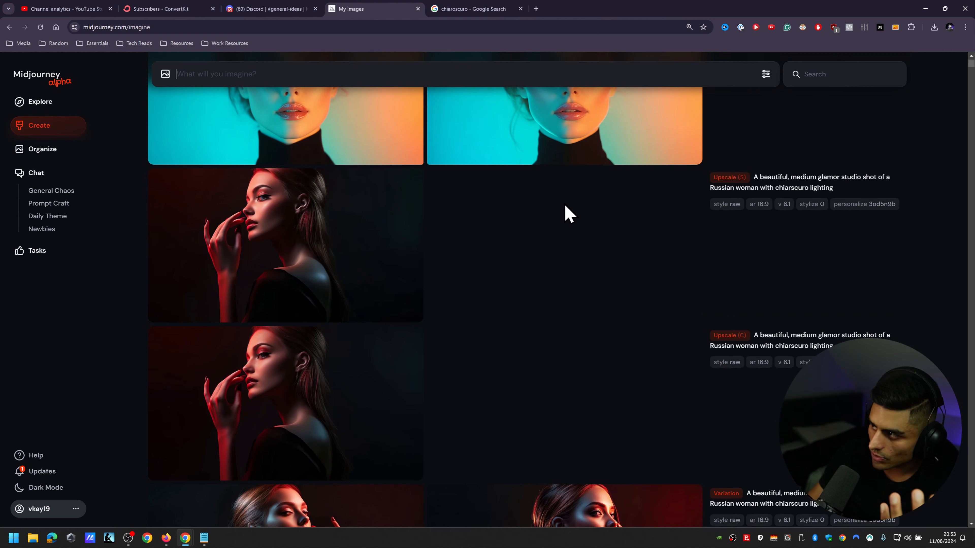
{"action": "scroll", "coordinate": [659, 303], "scroll_direction": "down", "scroll_amount": 11}
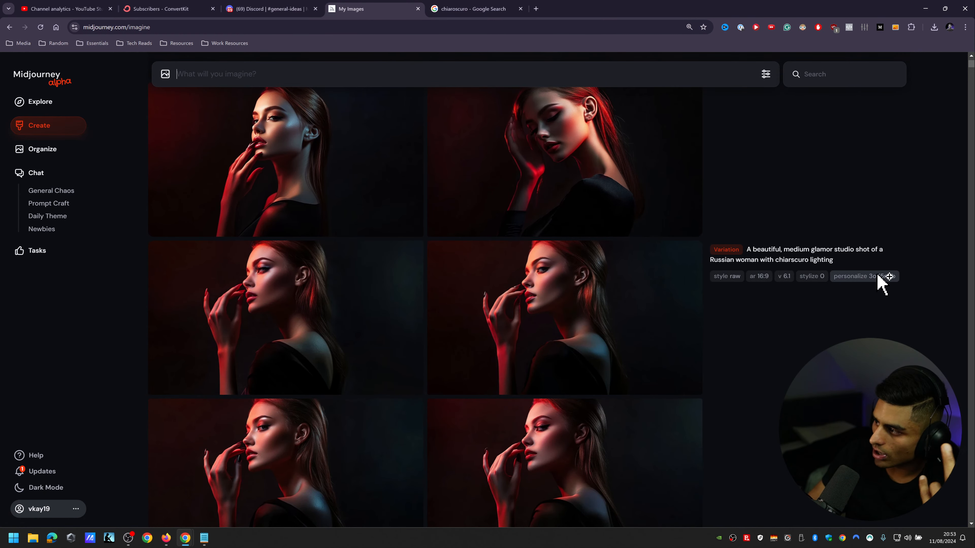
{"action": "left_click", "coordinate": [871, 278]}
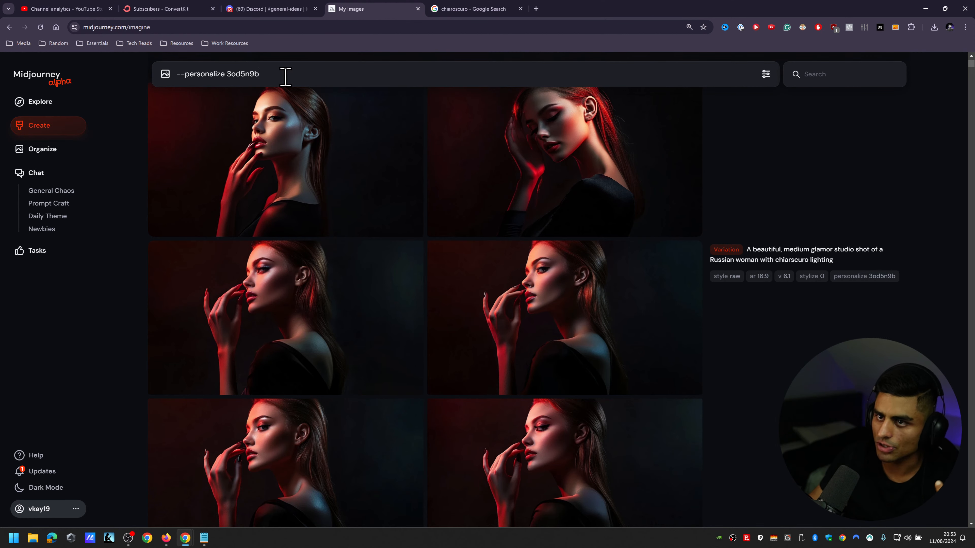
{"action": "key", "text": "ctrl+a"}
{"action": "key", "text": "BackSpace"}
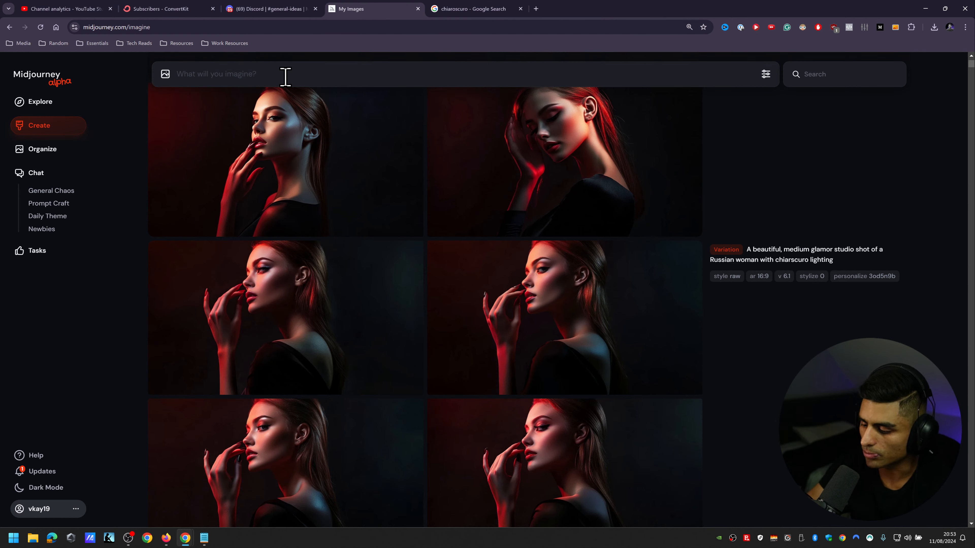
Step: Write the image prompt "A man standing in the wilderness about to hunt for deer"
{"action": "type", "text": "A man stan"}
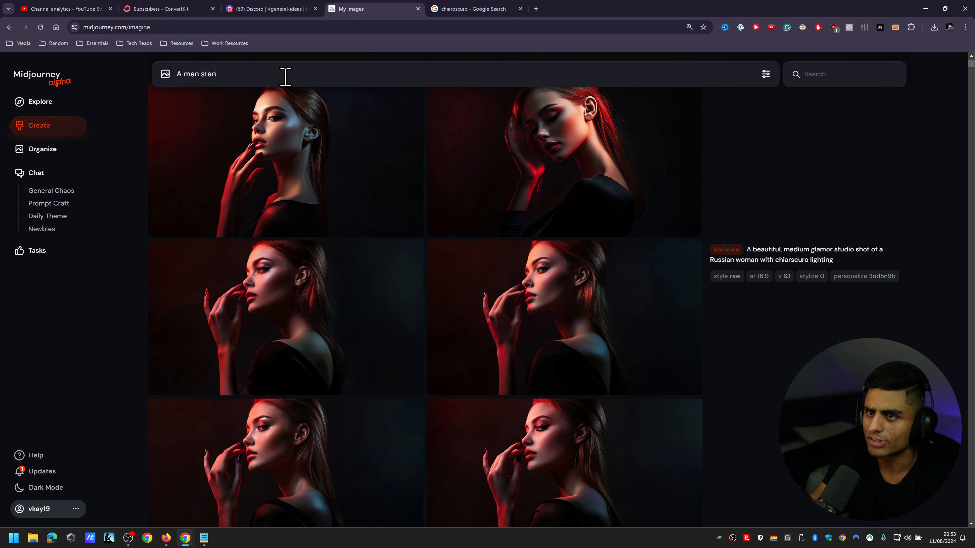
{"action": "type", "text": "ding in the wilderness "}
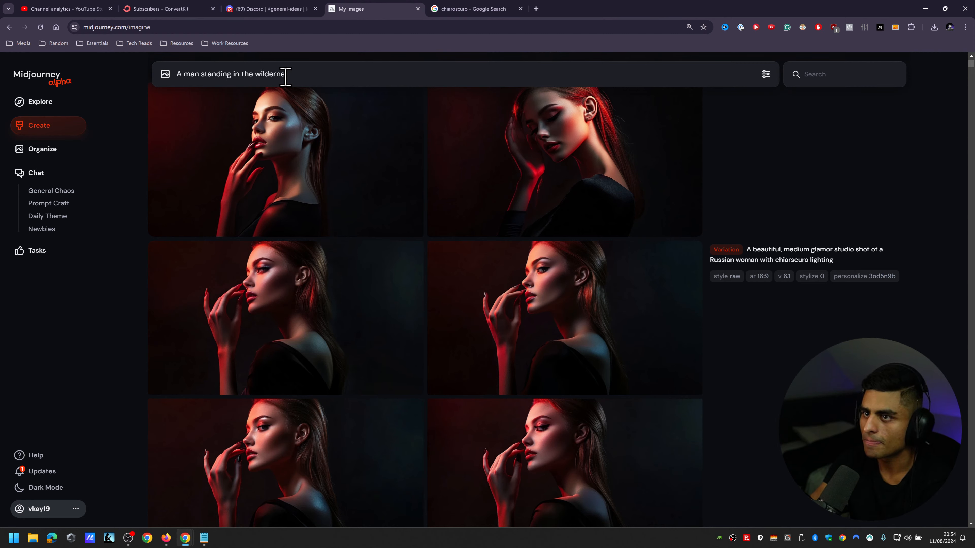
{"action": "type", "text": "abo"}
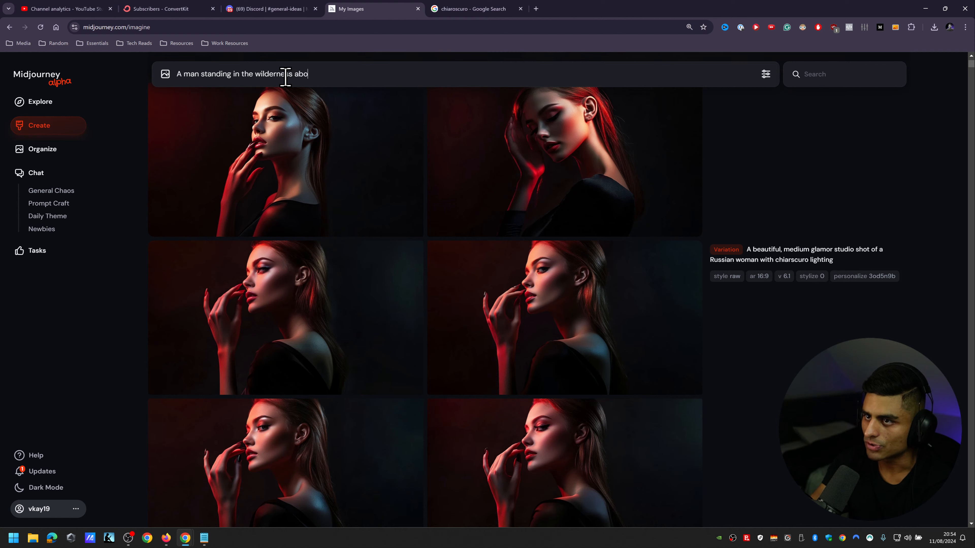
{"action": "type", "text": "ut to hunt for "}
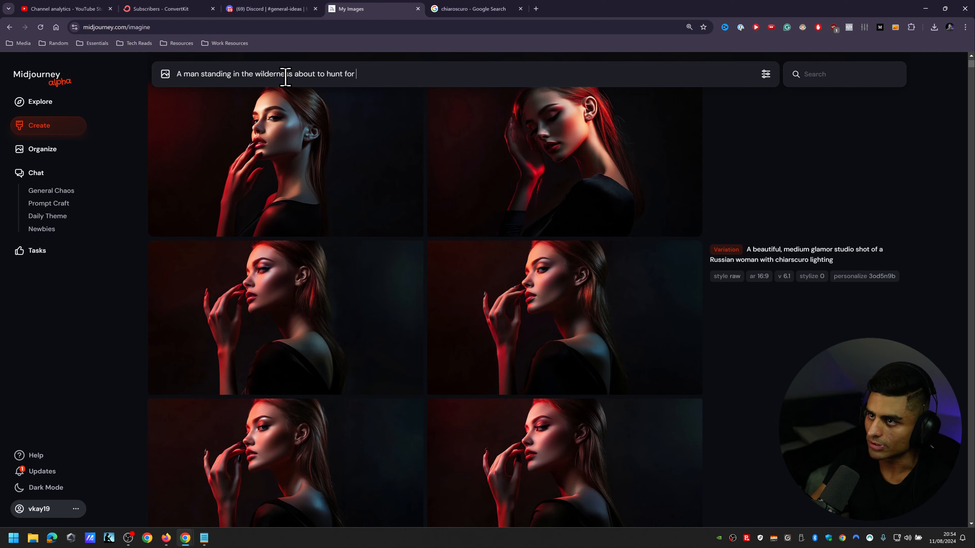
{"action": "type", "text": "deer"}
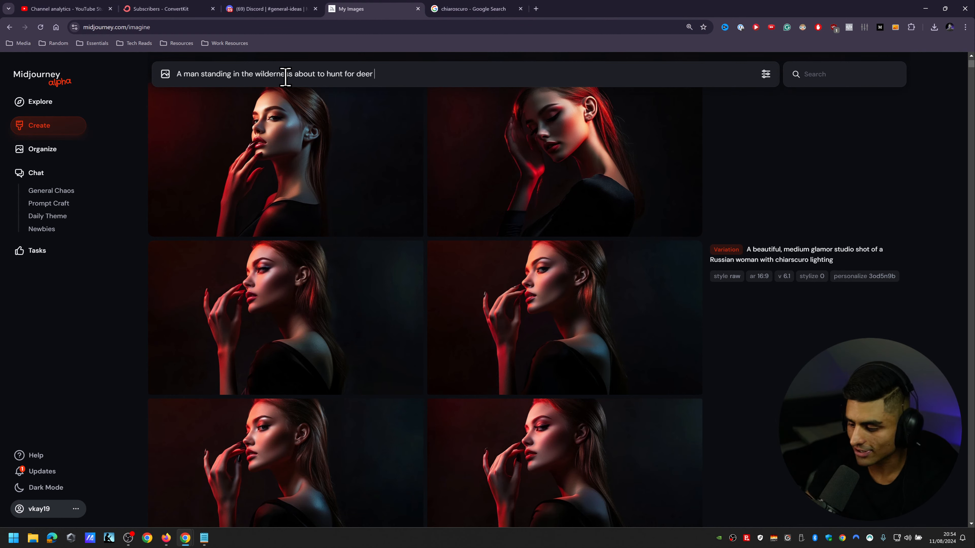
{"action": "type", "text": " --ar 1"}
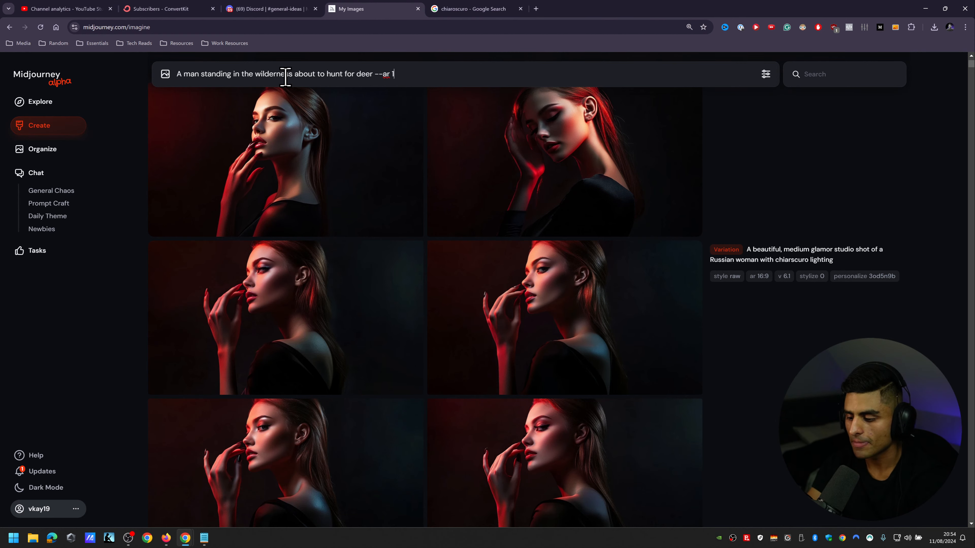
{"action": "type", "text": "6:9 --"}
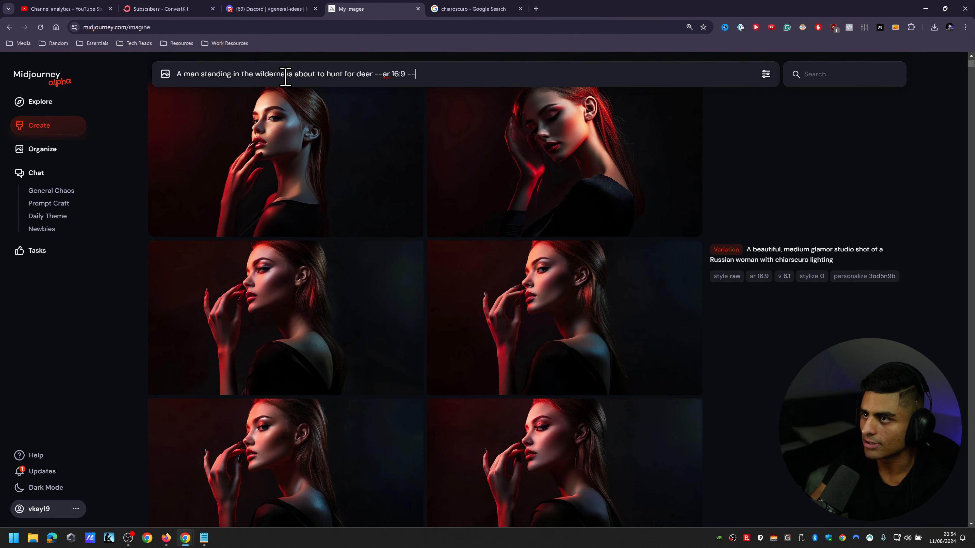
{"action": "type", "text": " r"}
Step: Append the parameters "--ar 16:9 --r 5 --p" to the prompt and submit it for generation
{"action": "key", "text": "BackSpace"}
{"action": "key", "text": "BackSpace"}
{"action": "type", "text": "tr"}
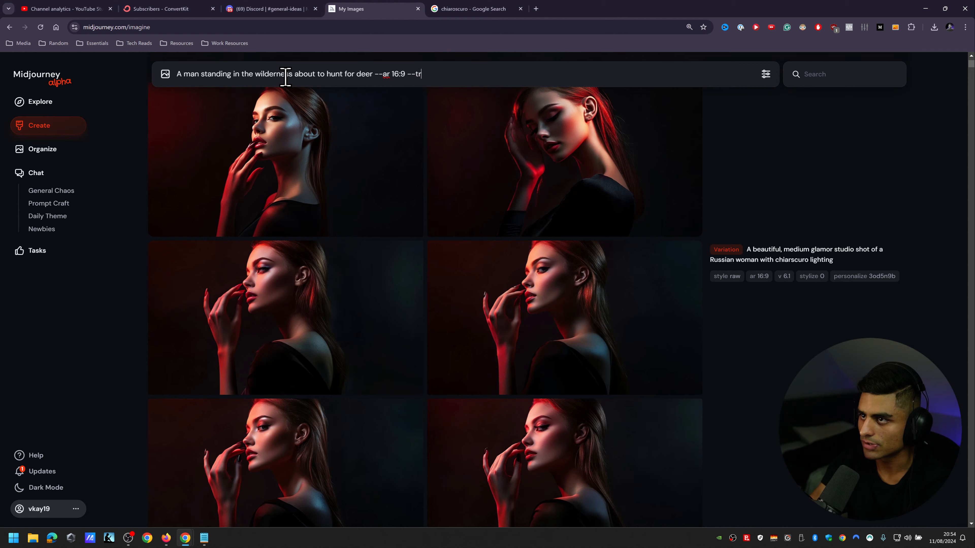
{"action": "key", "text": "BackSpace"}
{"action": "key", "text": "BackSpace"}
{"action": "type", "text": "r 5"}
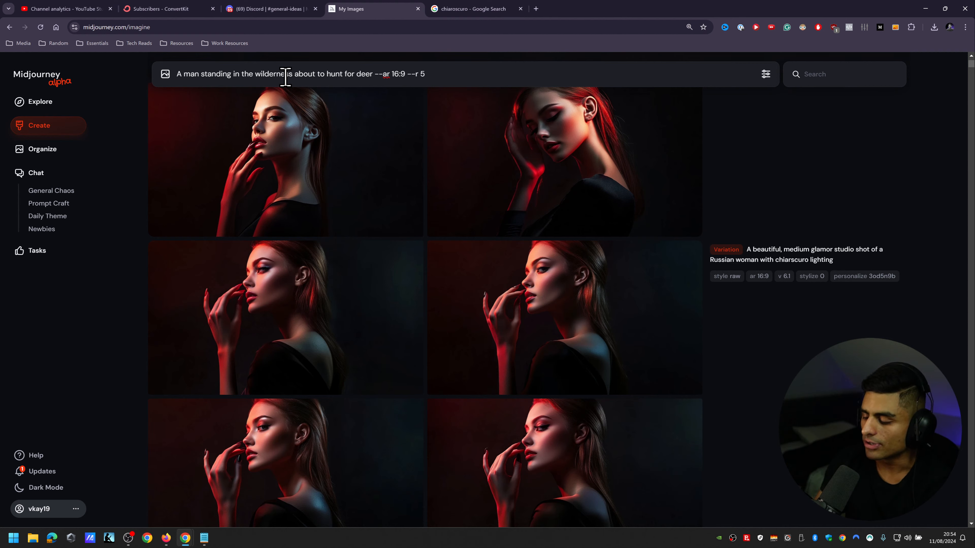
{"action": "type", "text": " --p"}
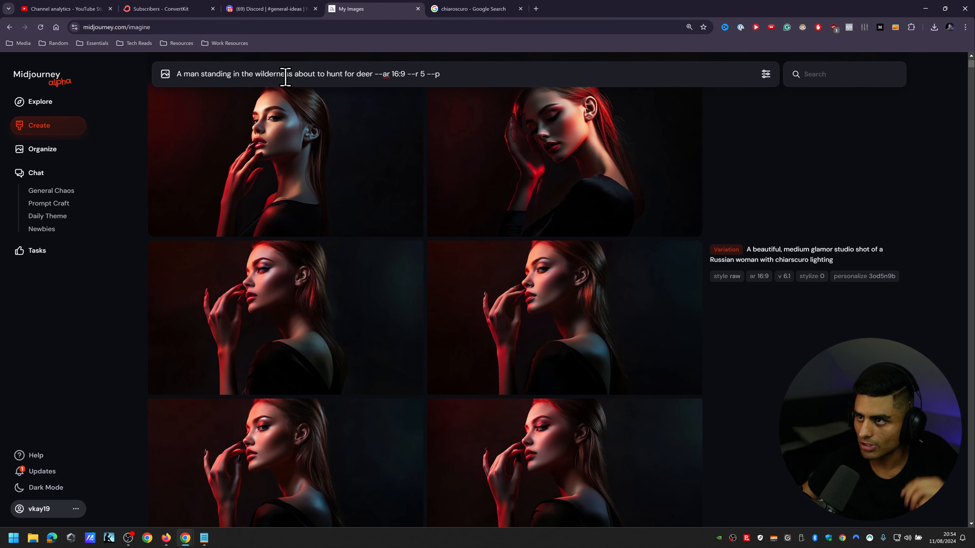
{"action": "key", "text": "Return"}
{"action": "scroll", "coordinate": [648, 180], "scroll_direction": "down", "scroll_amount": 5}
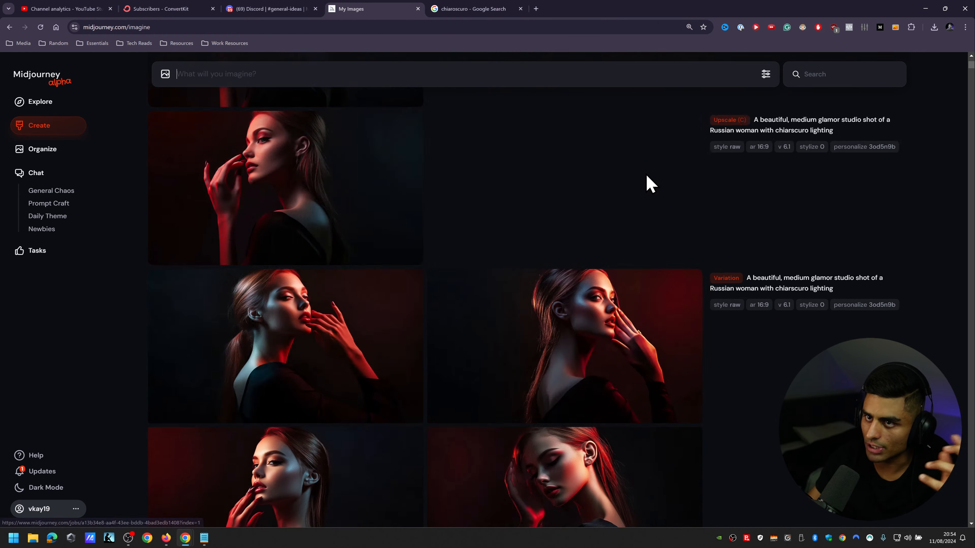
{"action": "scroll", "coordinate": [649, 165], "scroll_direction": "up", "scroll_amount": 15}
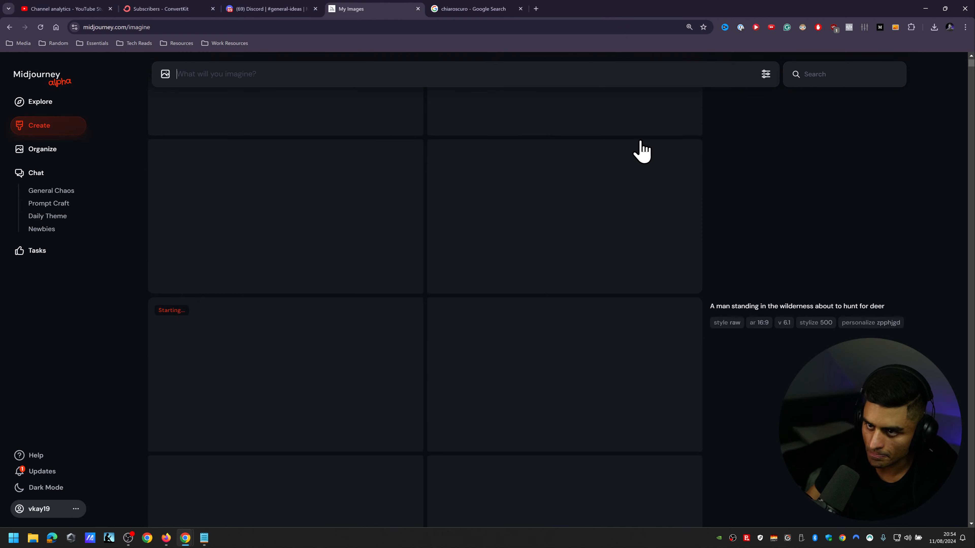
{"action": "scroll", "coordinate": [655, 152], "scroll_direction": "up", "scroll_amount": 3}
Step: Switch to Discord, run /list_personalize_codes in the general-ideas channel, and highlight the personalize code dated 11 August 2024
{"action": "left_click", "coordinate": [265, 9]}
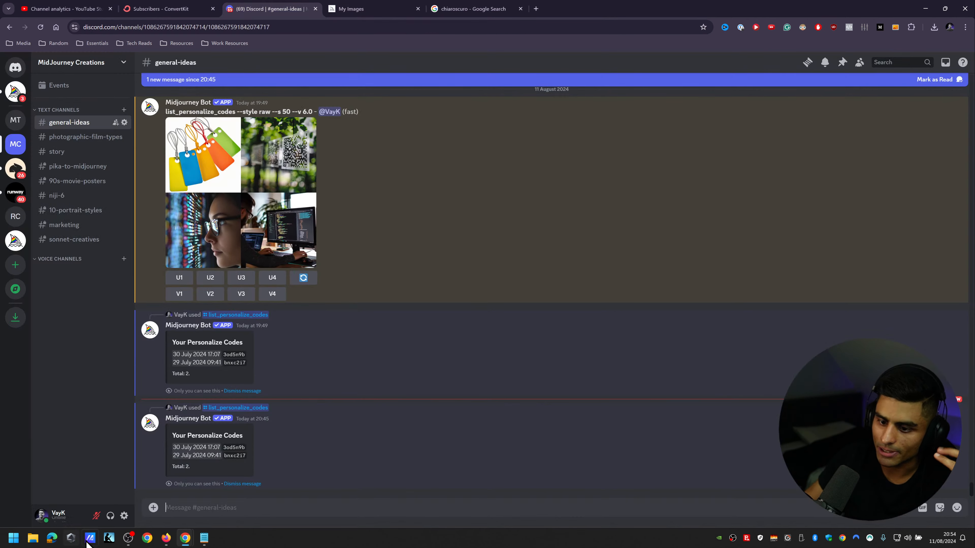
{"action": "type", "text": "/i"}
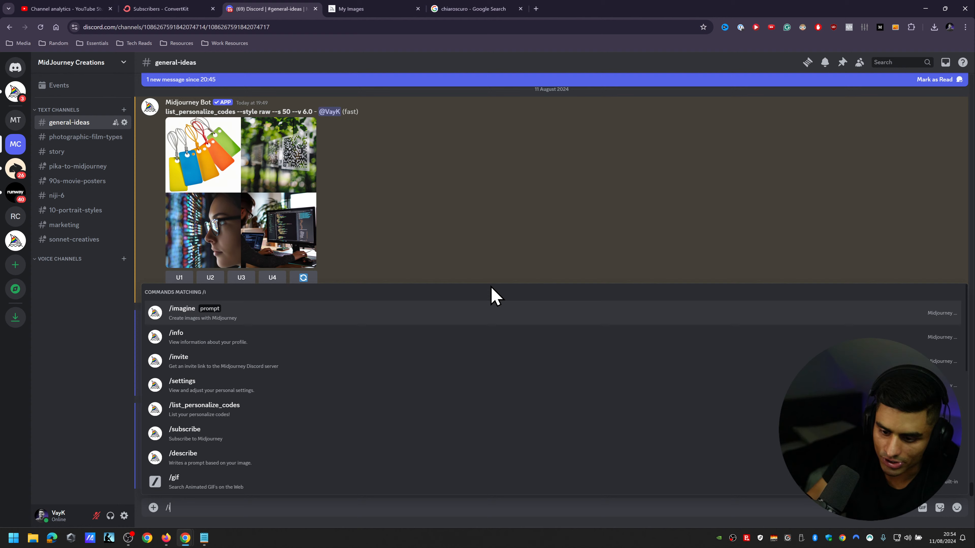
{"action": "key", "text": "BackSpace"}
{"action": "type", "text": "lis"}
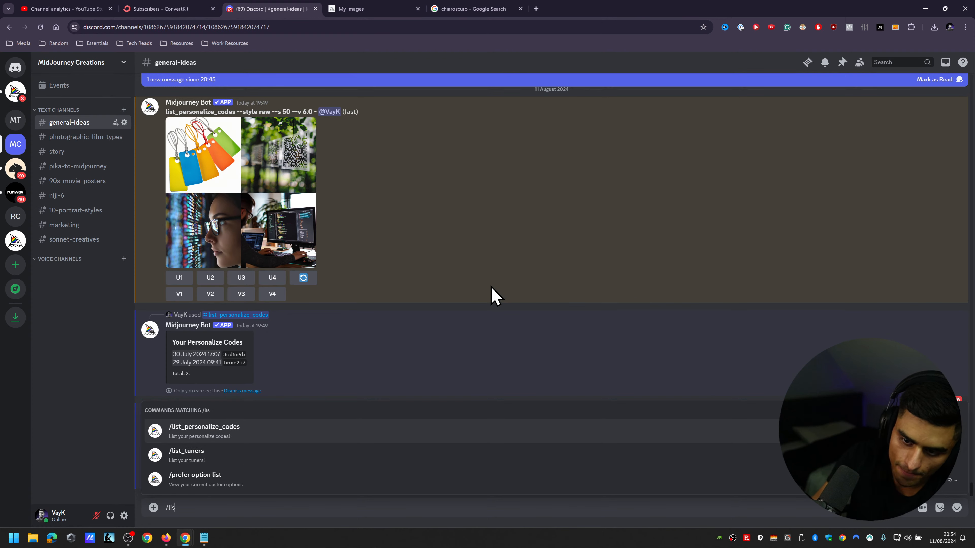
{"action": "key", "text": "BackSpace"}
{"action": "left_click", "coordinate": [188, 317]}
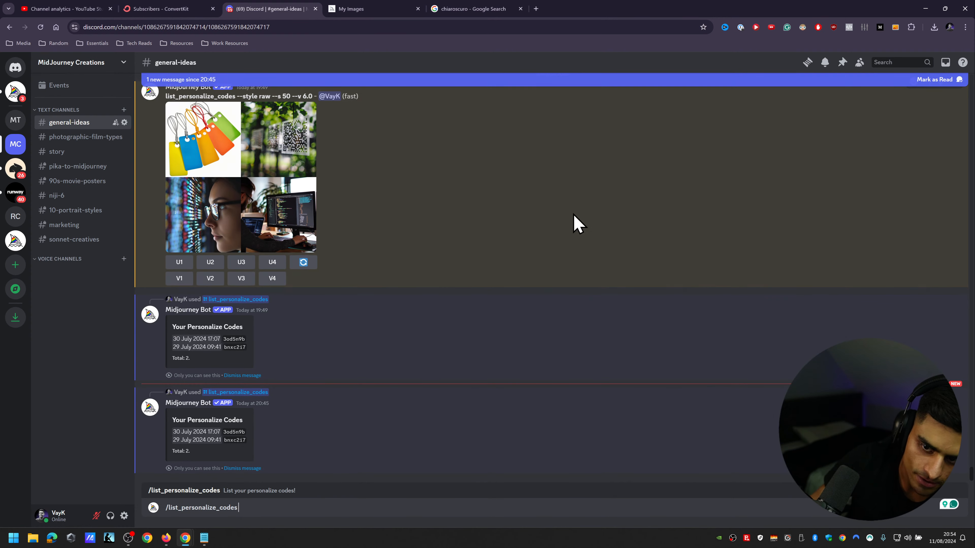
{"action": "key", "text": "Return"}
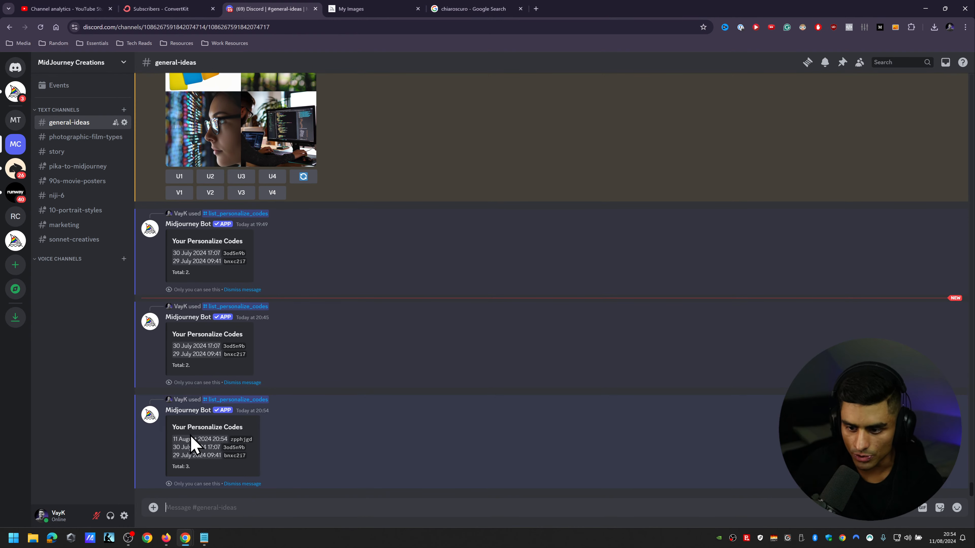
{"action": "double_click", "coordinate": [235, 439]}
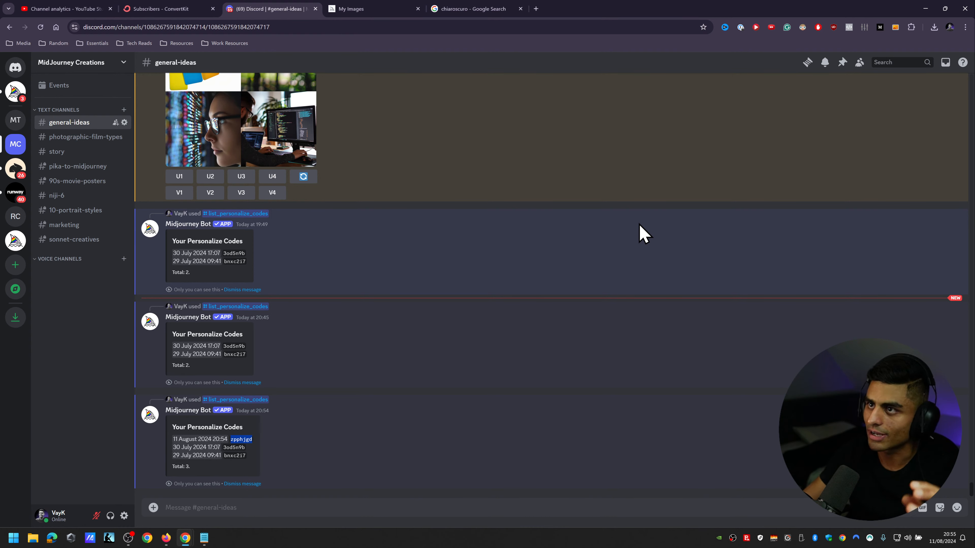
Step: Return to Midjourney and examine the image generation settings, especially the Stylization setting
{"action": "left_click", "coordinate": [372, 10]}
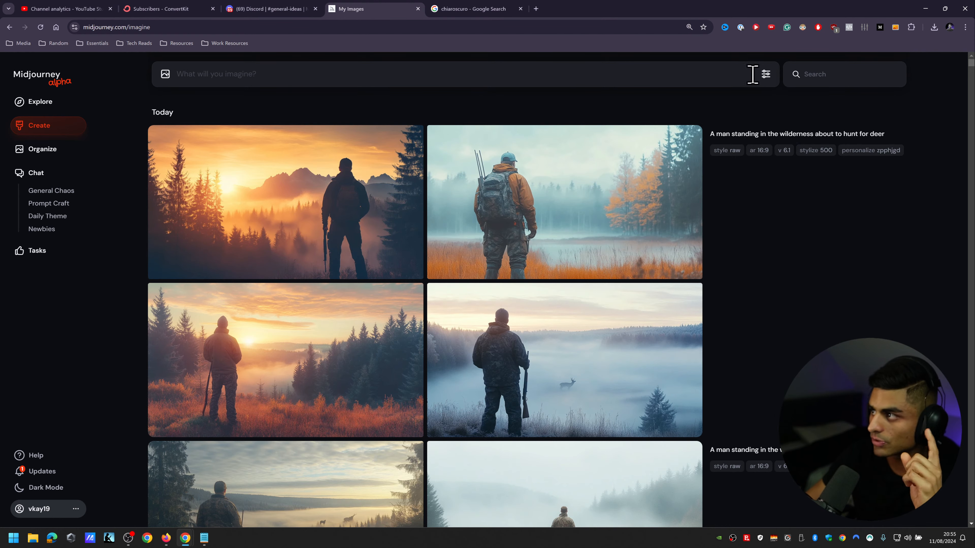
{"action": "left_click", "coordinate": [766, 73]}
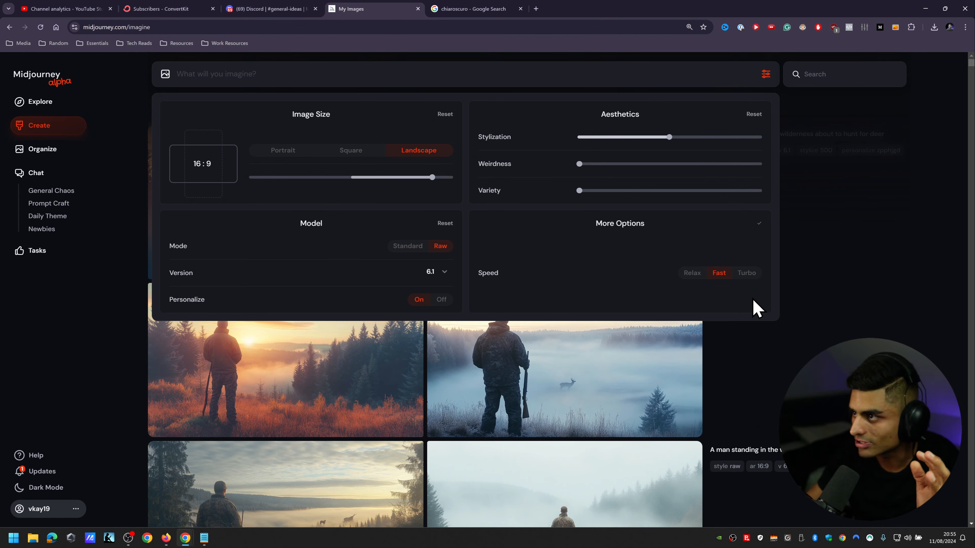
{"action": "mouse_move", "coordinate": [668, 148]}
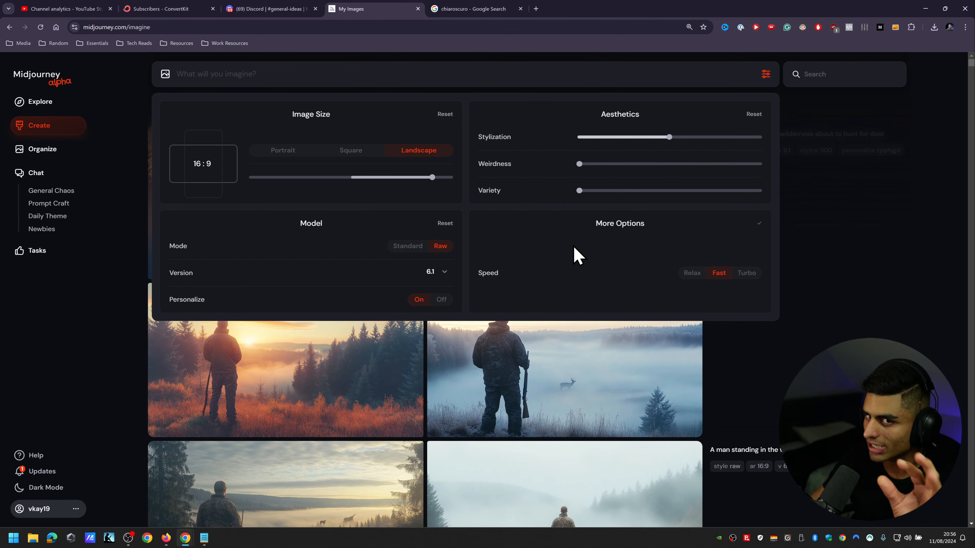
{"action": "mouse_move", "coordinate": [671, 143]}
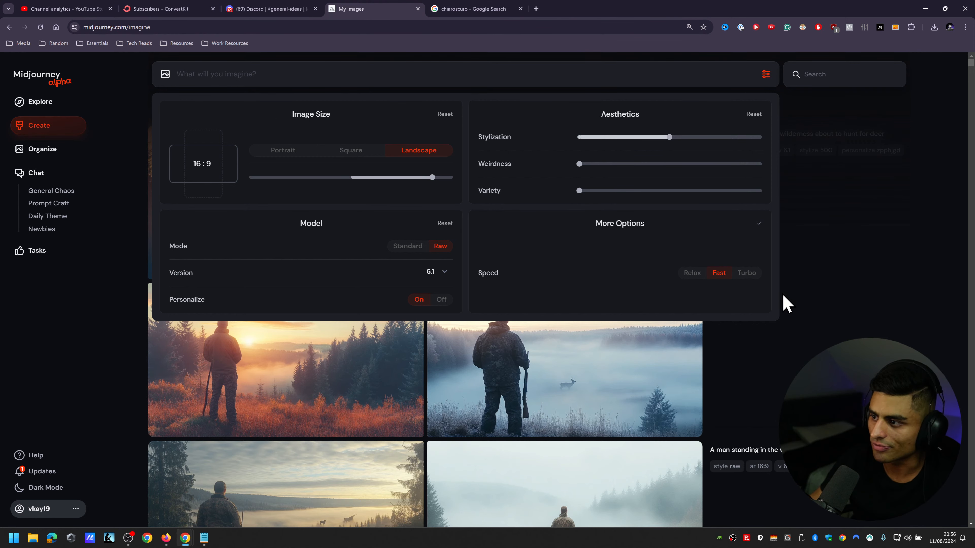
{"action": "left_click", "coordinate": [883, 255]}
Step: Enlarge the page to 175% and review the generated images of the man hunting deer
{"action": "scroll", "coordinate": [884, 255], "scroll_direction": "down", "scroll_amount": 9}
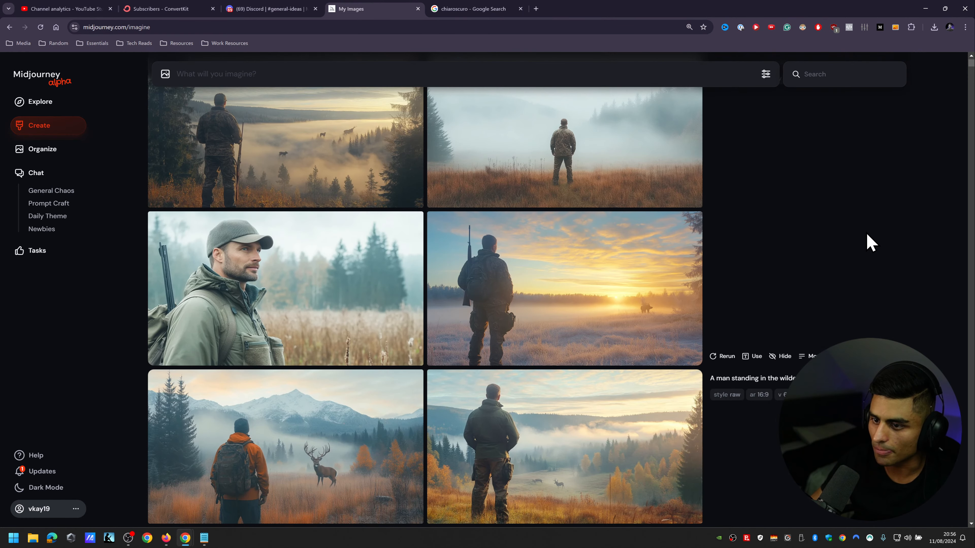
{"action": "key", "text": "ctrl+plus"}
{"action": "key", "text": "ctrl+plus"}
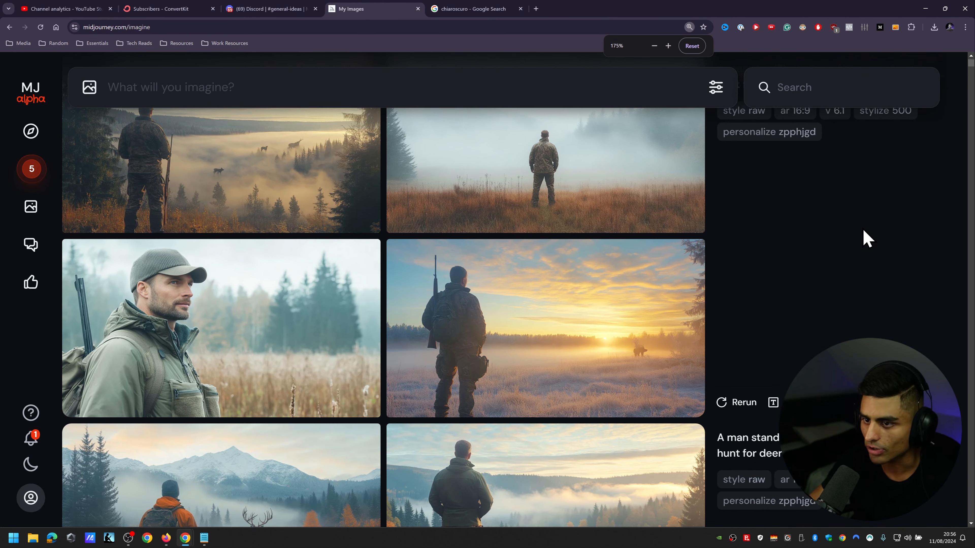
{"action": "scroll", "coordinate": [865, 230], "scroll_direction": "down", "scroll_amount": 10}
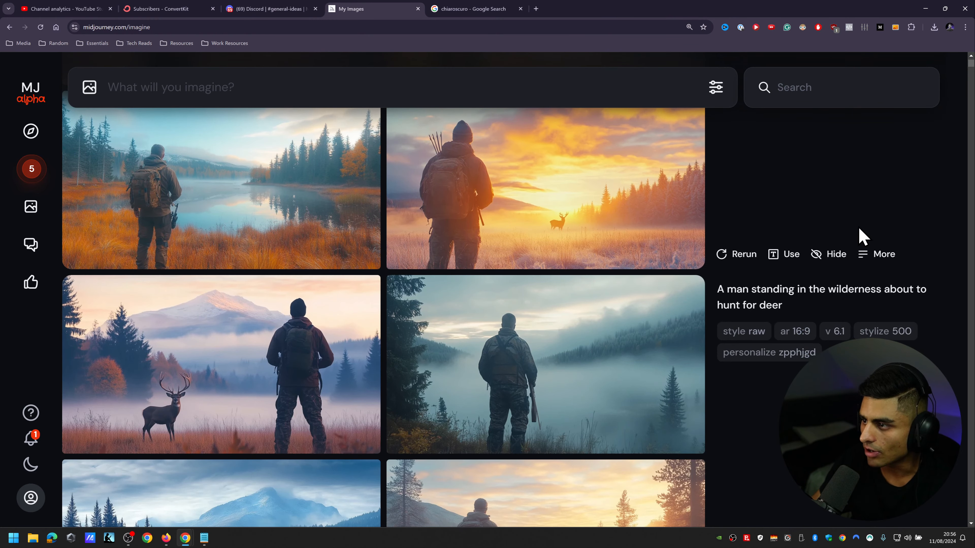
Step: Enlarge the sunset image with the deer, compare the other hunter images, and enlarge the foggy orange-grass one
{"action": "left_click", "coordinate": [559, 168]}
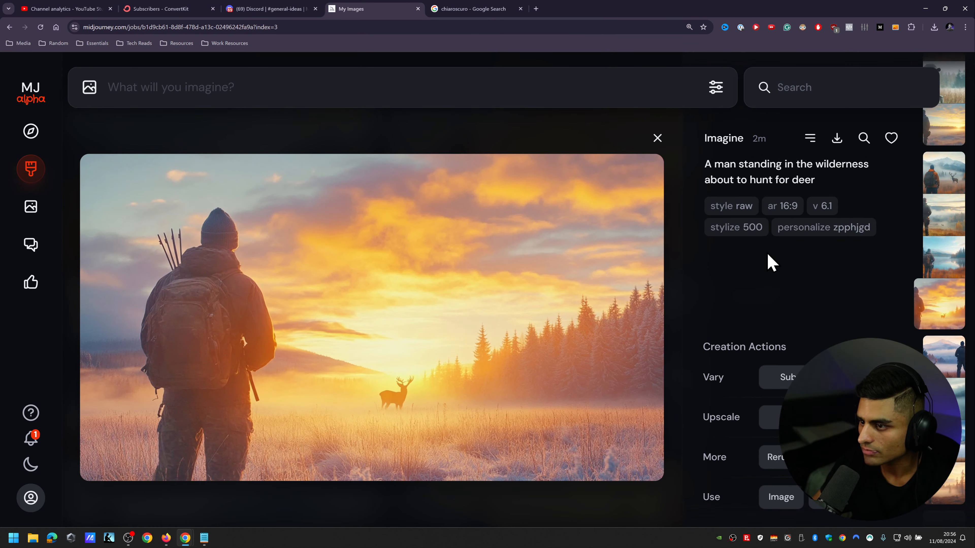
{"action": "left_click", "coordinate": [658, 139]}
{"action": "scroll", "coordinate": [787, 288], "scroll_direction": "down", "scroll_amount": 5}
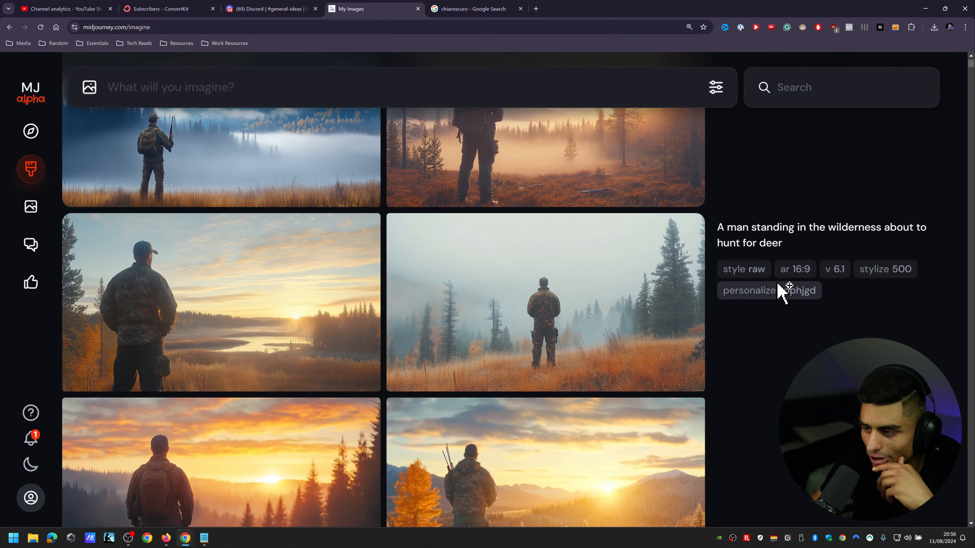
{"action": "scroll", "coordinate": [768, 342], "scroll_direction": "down", "scroll_amount": 2}
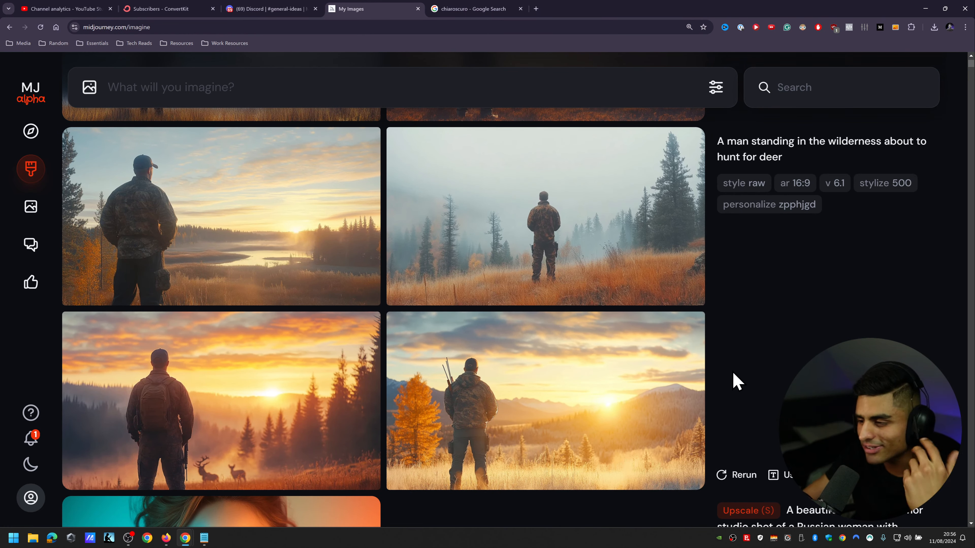
{"action": "scroll", "coordinate": [734, 374], "scroll_direction": "up", "scroll_amount": 3}
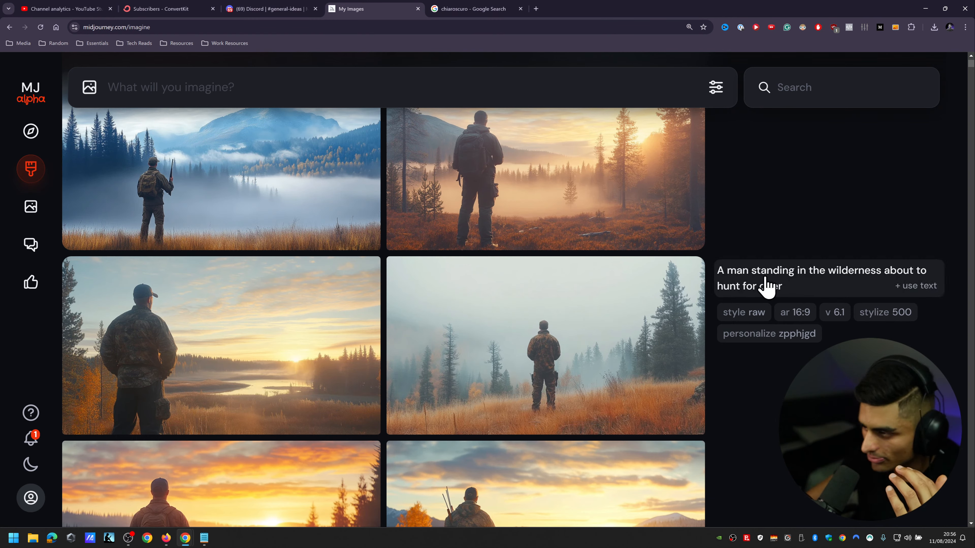
{"action": "scroll", "coordinate": [764, 284], "scroll_direction": "up", "scroll_amount": 2}
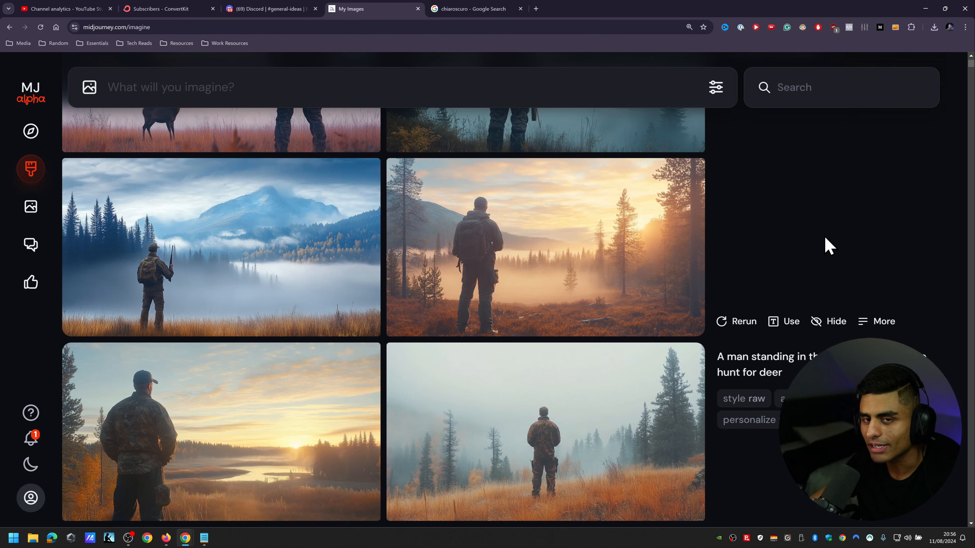
{"action": "left_click", "coordinate": [587, 445]}
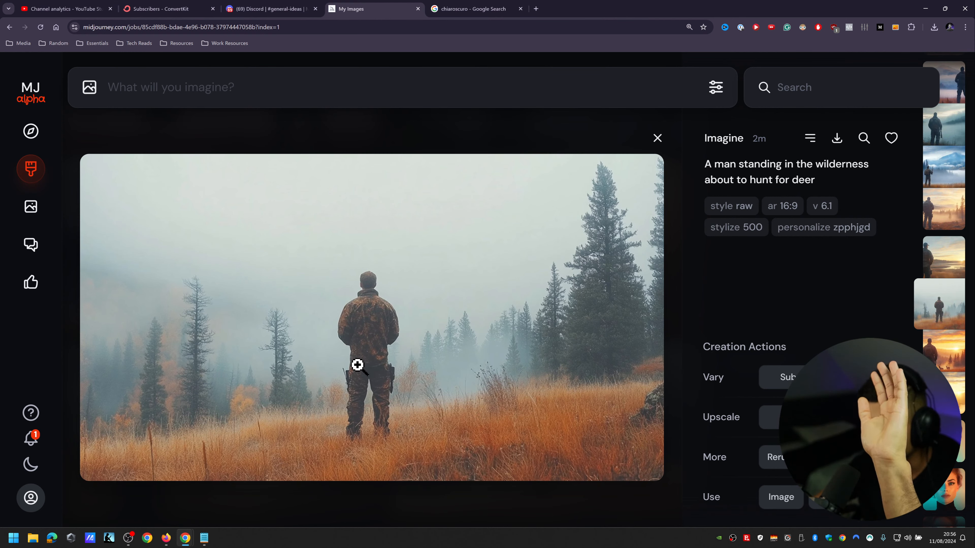
Step: Search the web for parallax websites in a new browser tab and open Webflow's article on parallax effect examples
{"action": "left_click", "coordinate": [536, 8]}
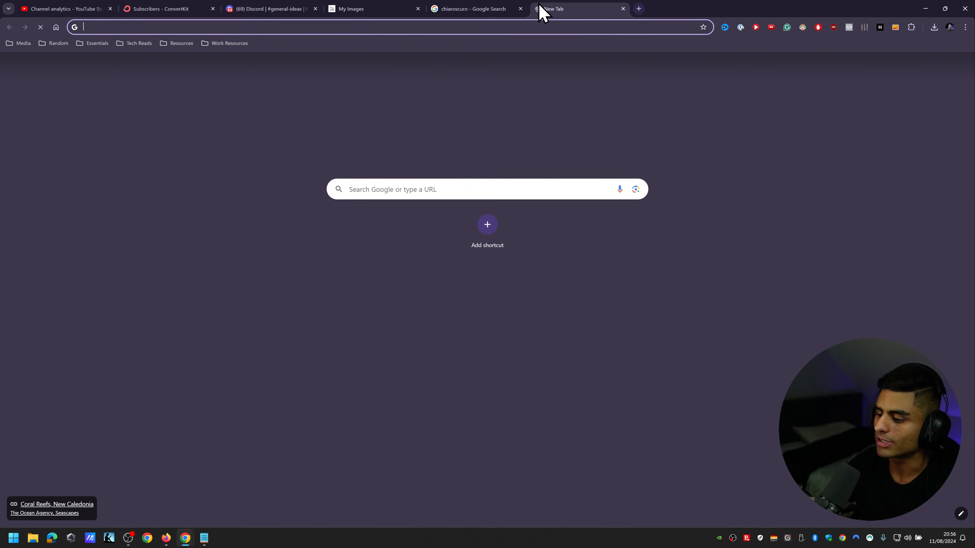
{"action": "type", "text": "parralex wenso"}
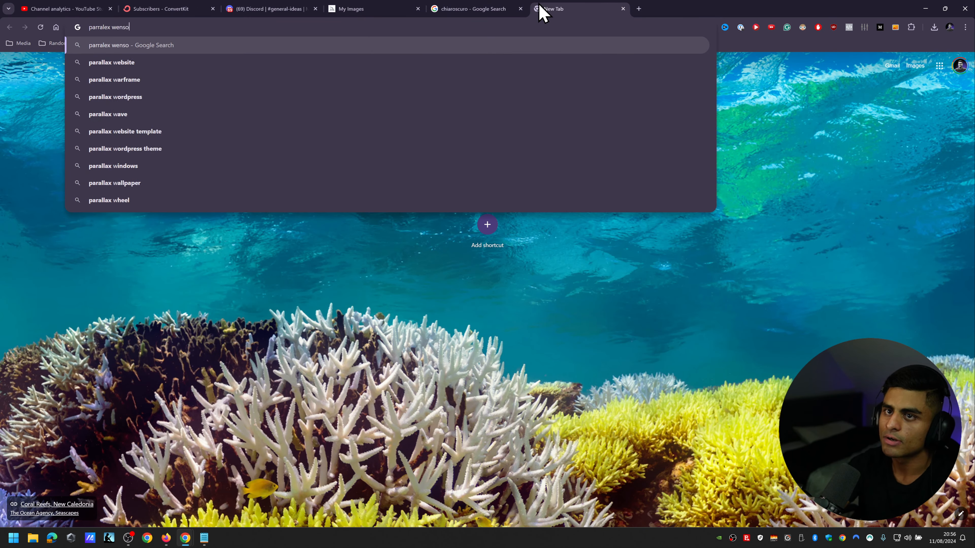
{"action": "type", "text": "te#"}
{"action": "key", "text": "Return"}
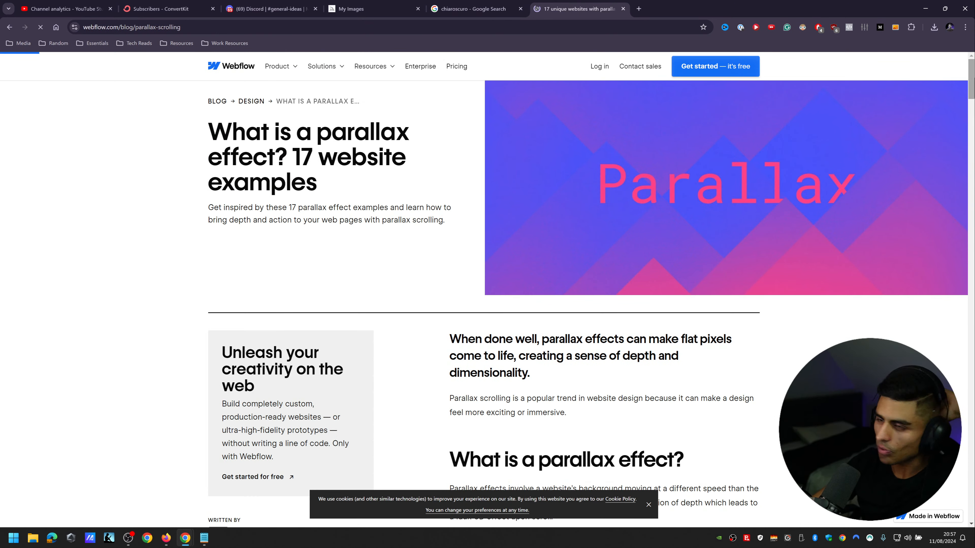
Step: Examine the article's parallax examples, especially Web design & art history and The Goonies
{"action": "left_click_drag", "start_coordinate": [972, 84], "coordinate": [971, 175]}
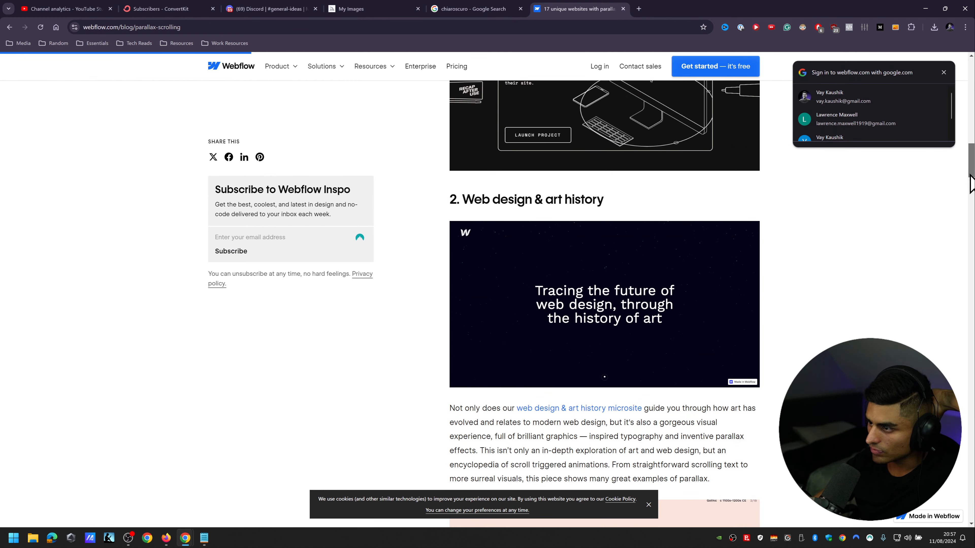
{"action": "scroll", "coordinate": [649, 296], "scroll_direction": "down", "scroll_amount": 5}
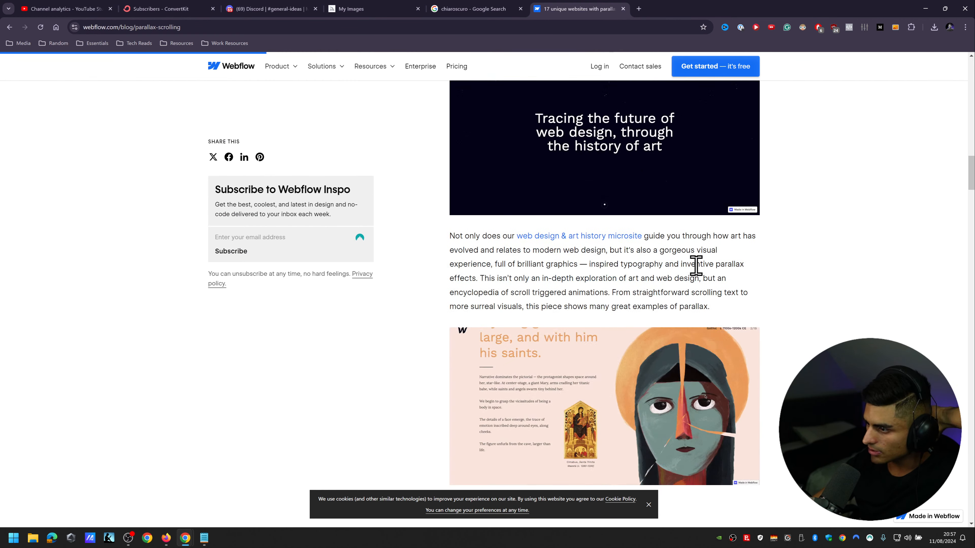
{"action": "scroll", "coordinate": [628, 264], "scroll_direction": "down", "scroll_amount": 5}
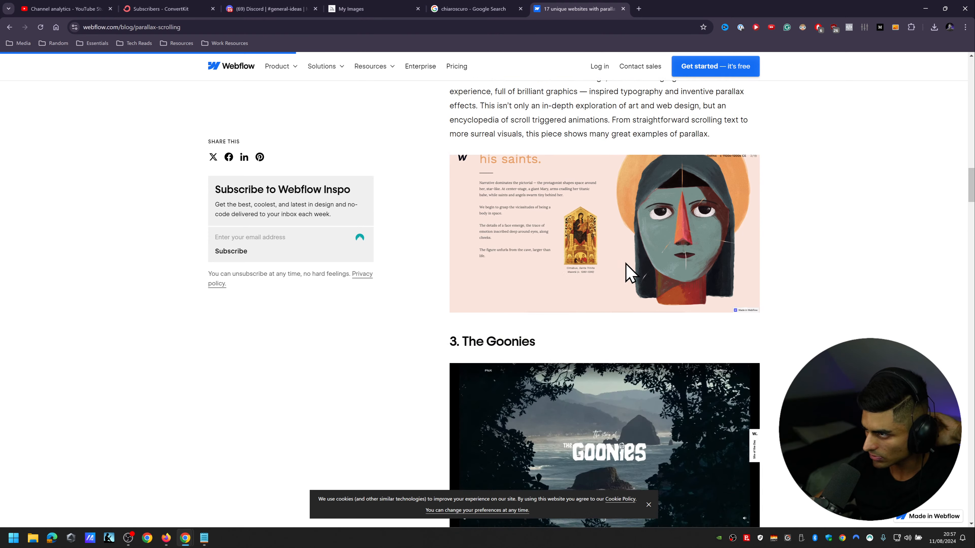
{"action": "scroll", "coordinate": [568, 120], "scroll_direction": "up", "scroll_amount": 1}
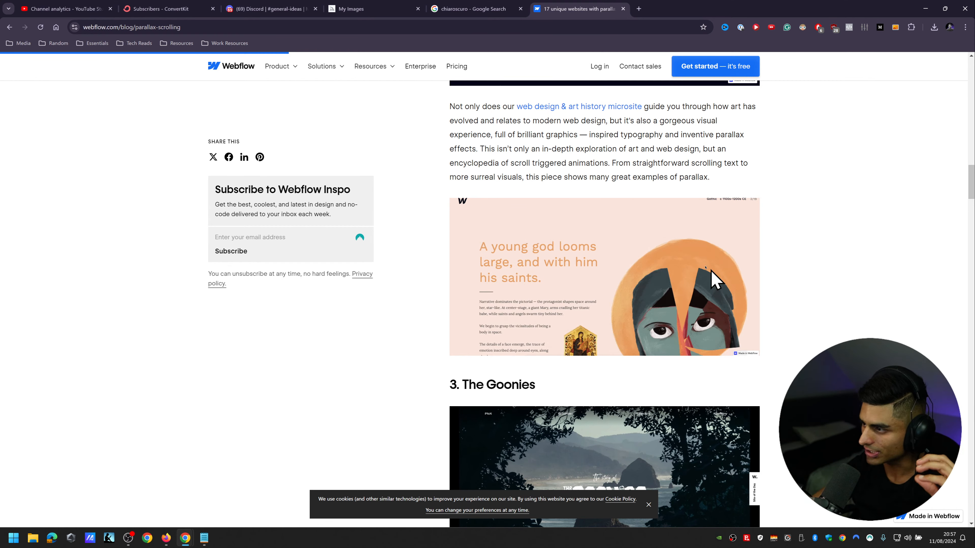
{"action": "scroll", "coordinate": [720, 277], "scroll_direction": "down", "scroll_amount": 5}
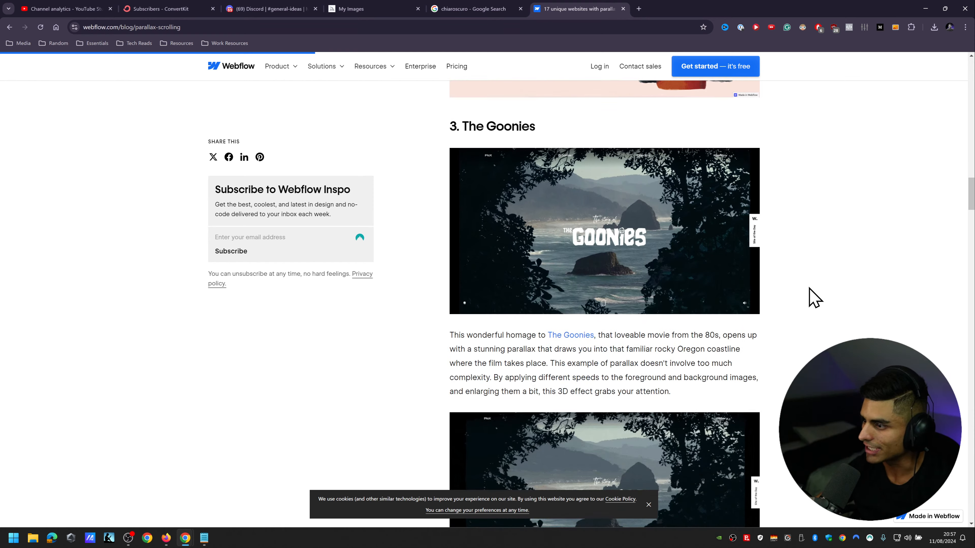
{"action": "scroll", "coordinate": [821, 287], "scroll_direction": "up", "scroll_amount": 1}
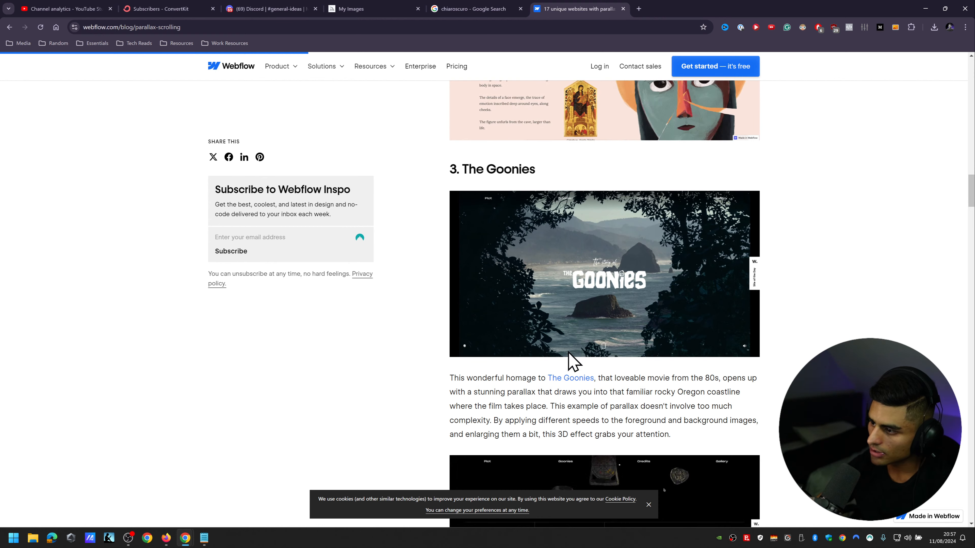
Step: Open The Goonies example site in a new tab and examine its layered parallax effect from the opening scene downward
{"action": "right_click", "coordinate": [571, 379]}
{"action": "left_click", "coordinate": [607, 225]}
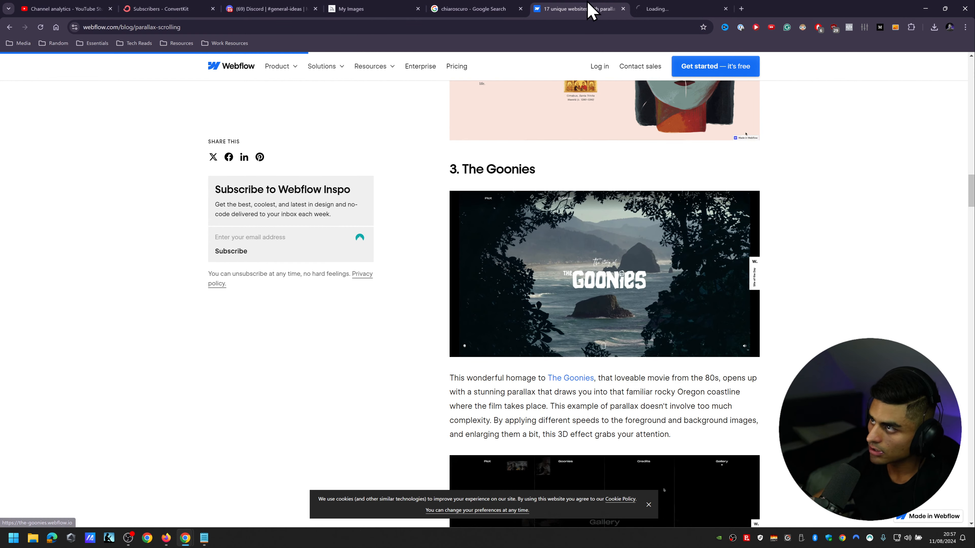
{"action": "left_click", "coordinate": [660, 8]}
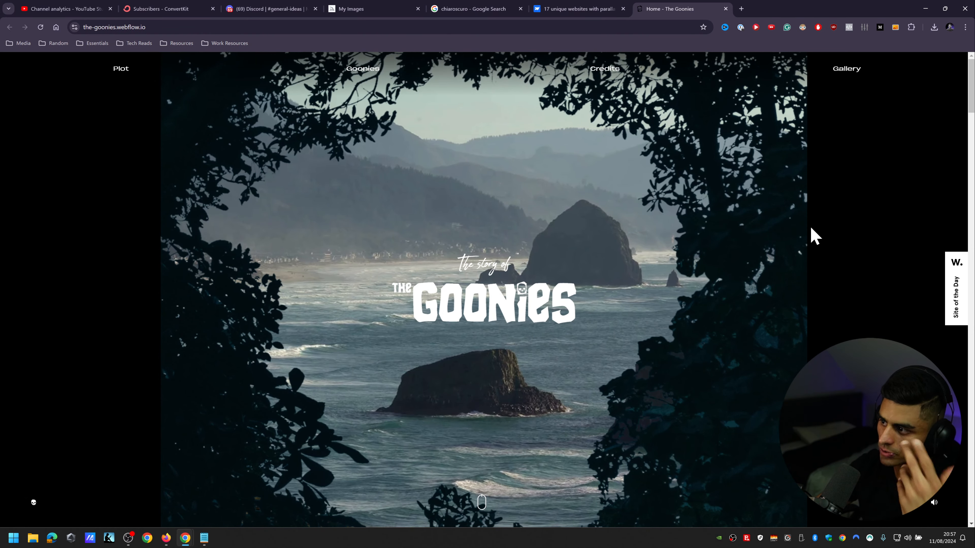
{"action": "scroll", "coordinate": [815, 235], "scroll_direction": "down", "scroll_amount": 3}
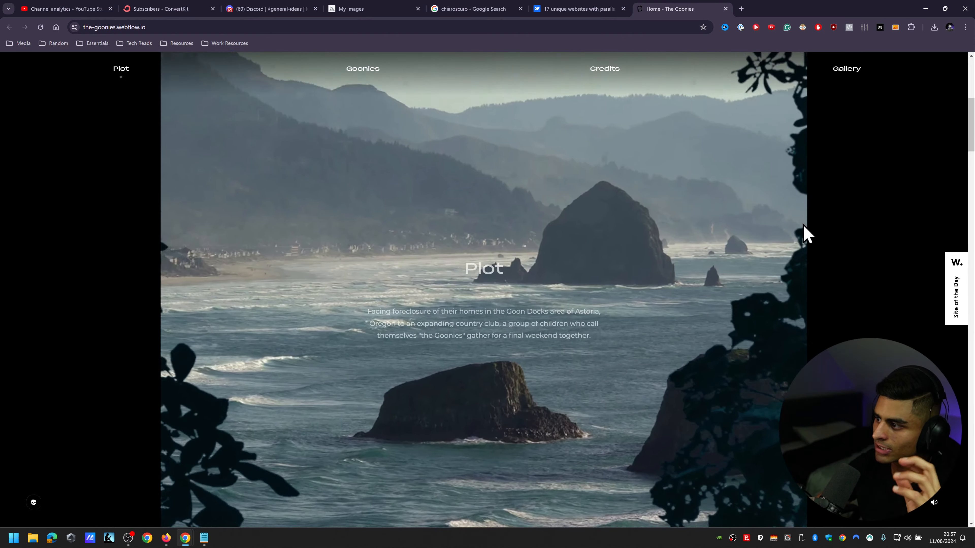
{"action": "scroll", "coordinate": [799, 224], "scroll_direction": "down", "scroll_amount": 3}
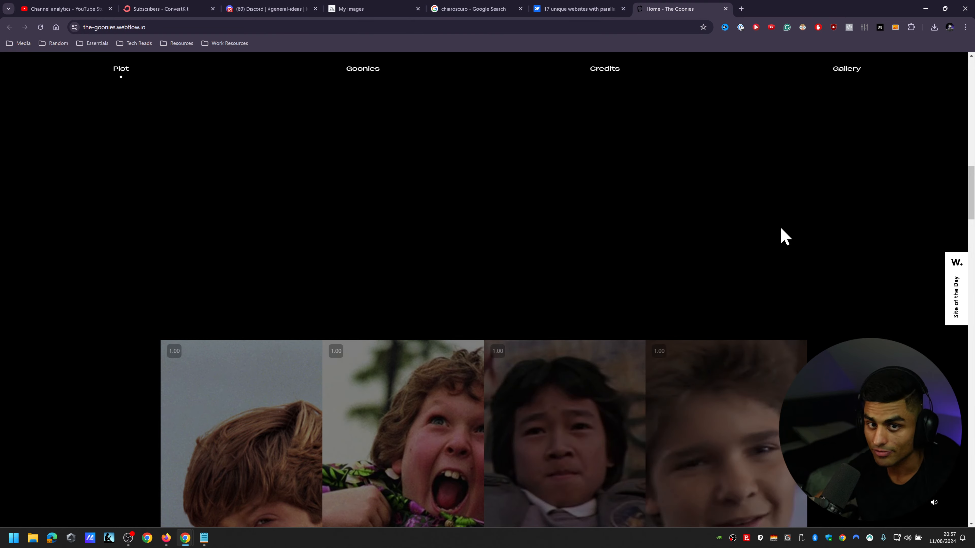
{"action": "scroll", "coordinate": [814, 235], "scroll_direction": "down", "scroll_amount": 5}
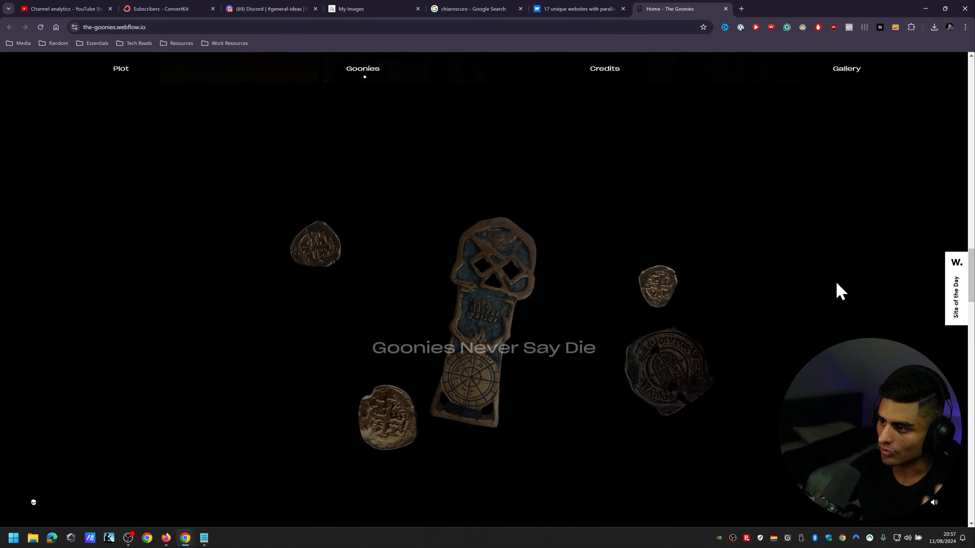
{"action": "scroll", "coordinate": [835, 272], "scroll_direction": "down", "scroll_amount": 3}
Step: Return to Midjourney, close the foggy hunter image, and enlarge the first image of the hunter against an orange sunrise
{"action": "left_click", "coordinate": [590, 8]}
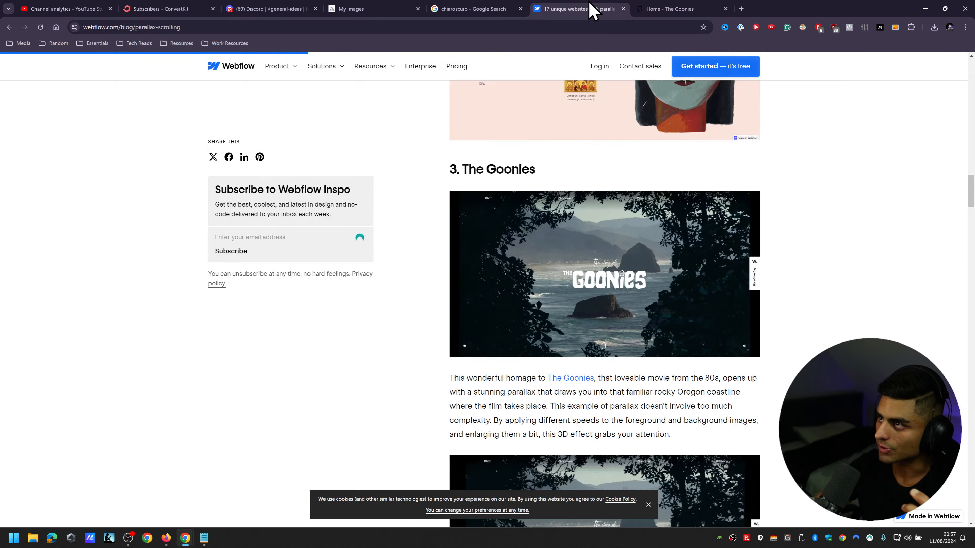
{"action": "left_click", "coordinate": [477, 9]}
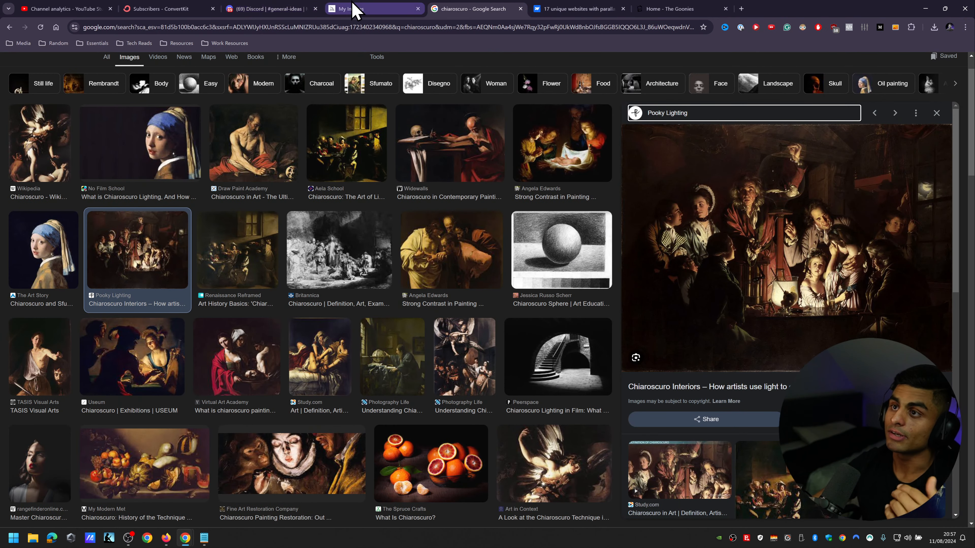
{"action": "left_click", "coordinate": [359, 10]}
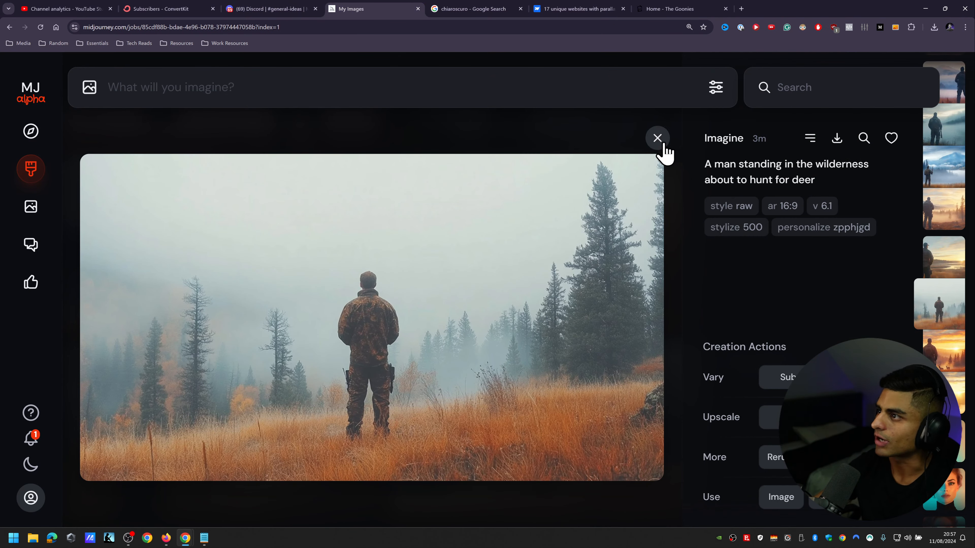
{"action": "left_click", "coordinate": [657, 135]}
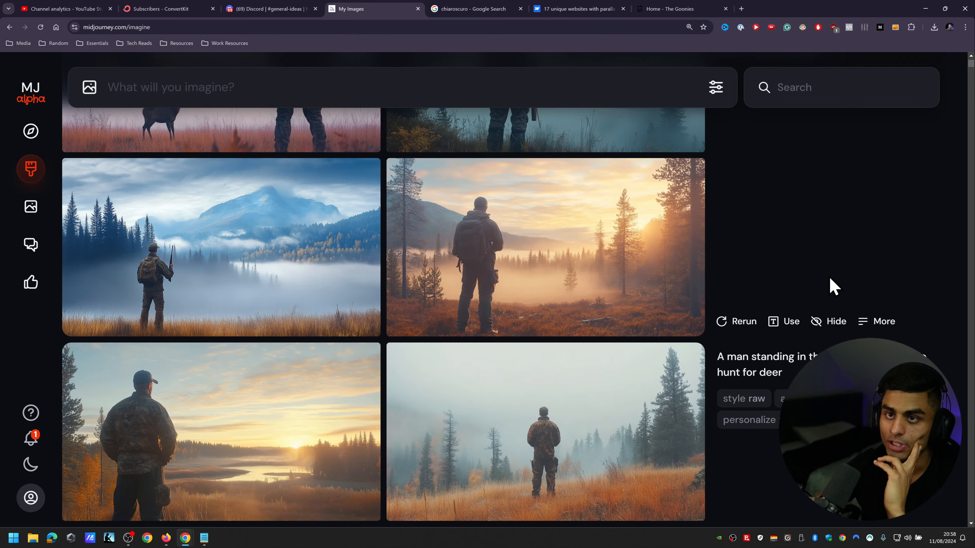
{"action": "scroll", "coordinate": [804, 307], "scroll_direction": "up", "scroll_amount": 10}
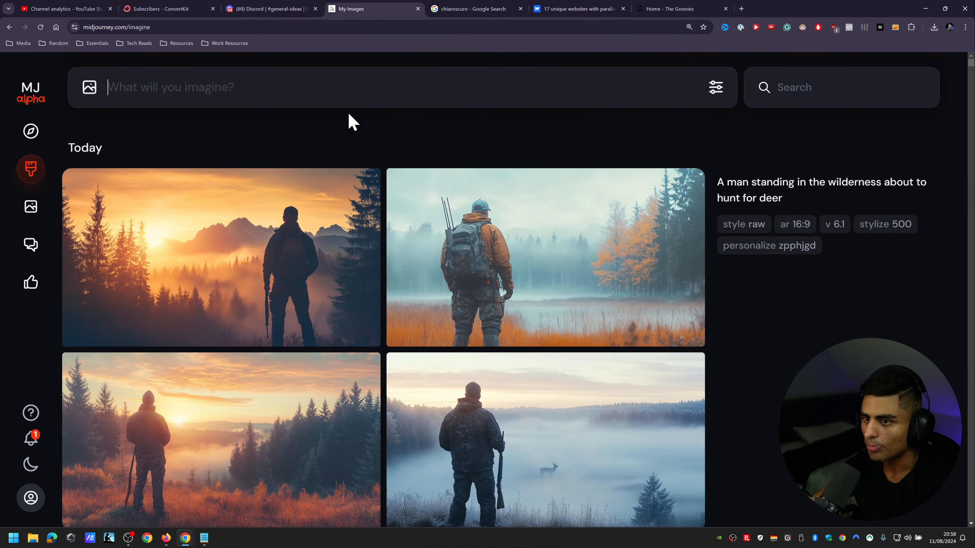
{"action": "left_click", "coordinate": [261, 262]}
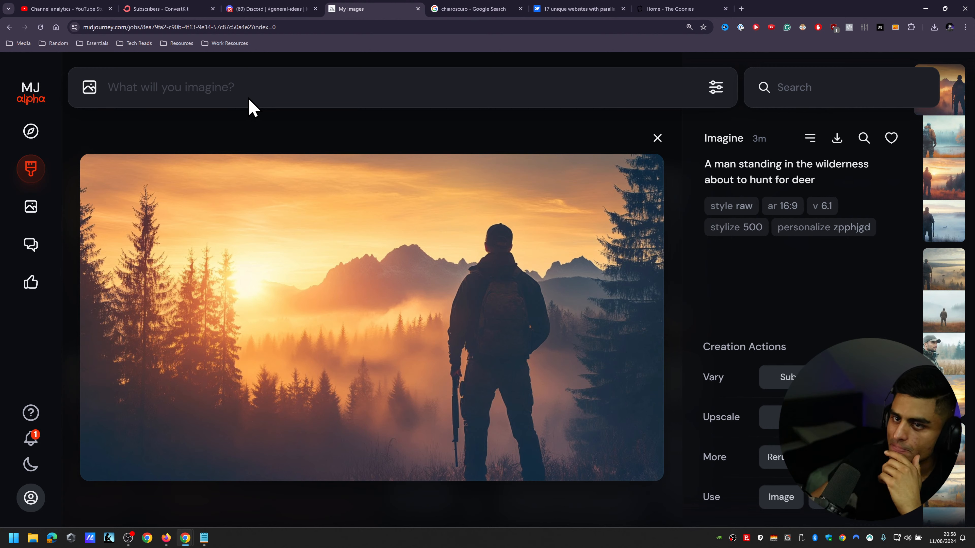
Step: Enter the prompt "A man and a polar bear face off in an epic battle in the middle of the article circle --ar 16:9 --r 5 --p"
{"action": "left_click", "coordinate": [261, 87]}
{"action": "type", "text": "/im"}
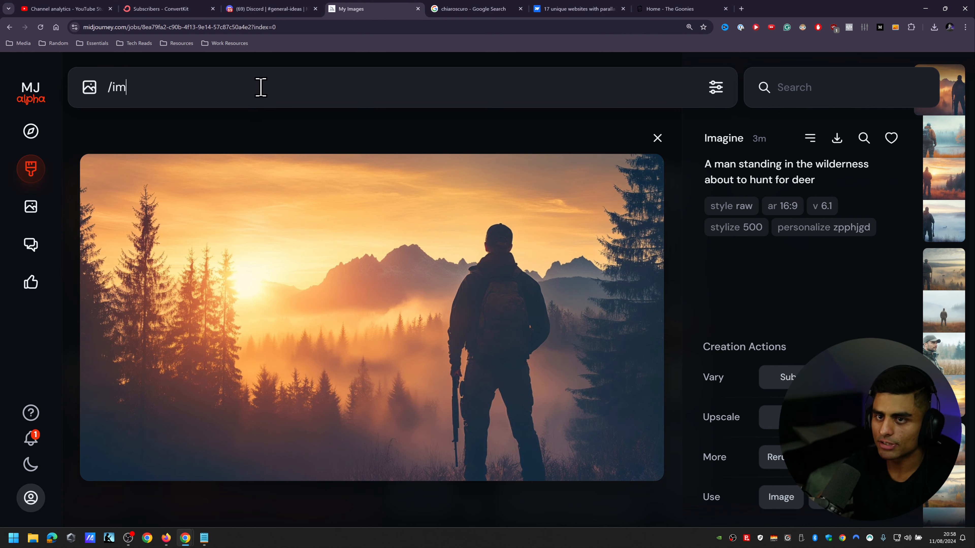
{"action": "key", "text": "BackSpace"}
{"action": "key", "text": "BackSpace"}
{"action": "key", "text": "BackSpace"}
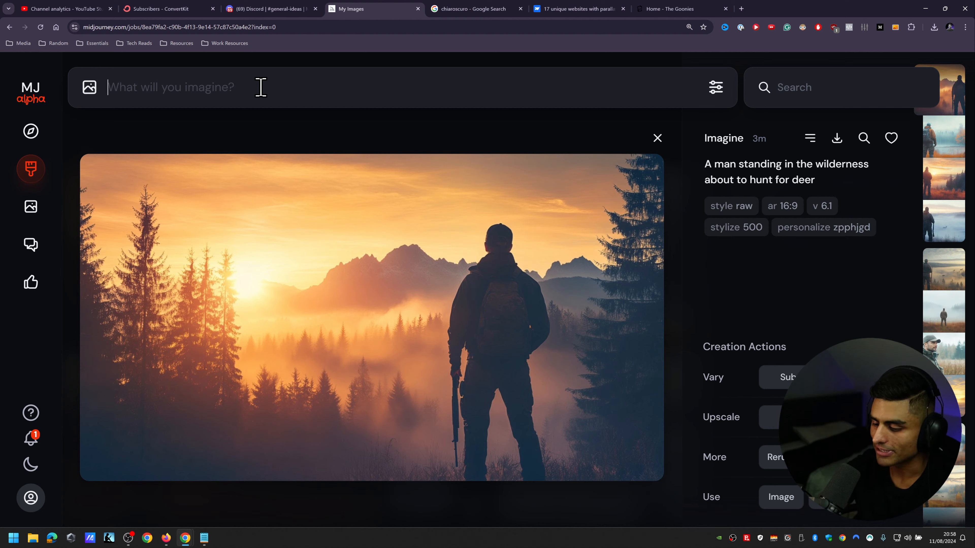
{"action": "type", "text": "A"}
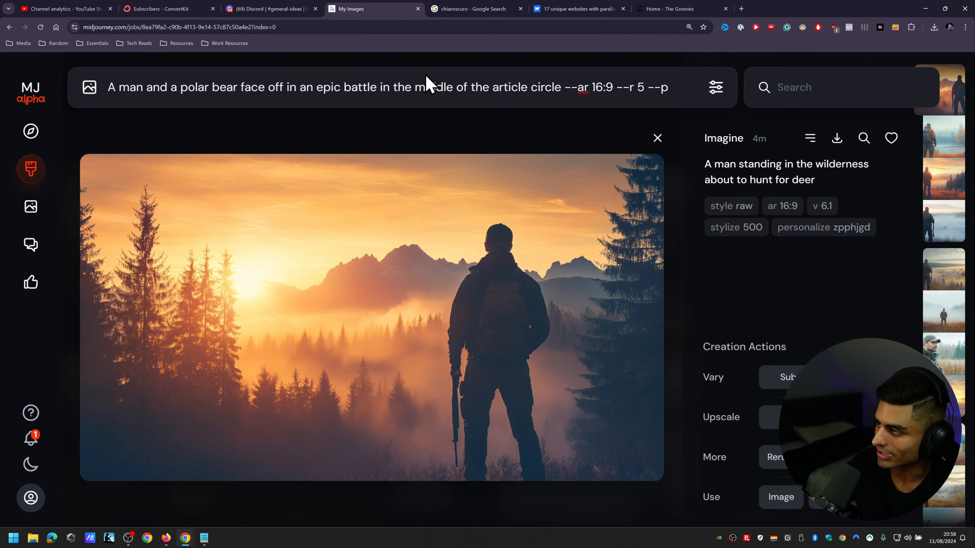
Step: Check the Personalize option in the image generation settings and look through the first set of hunter images
{"action": "left_click", "coordinate": [716, 87]}
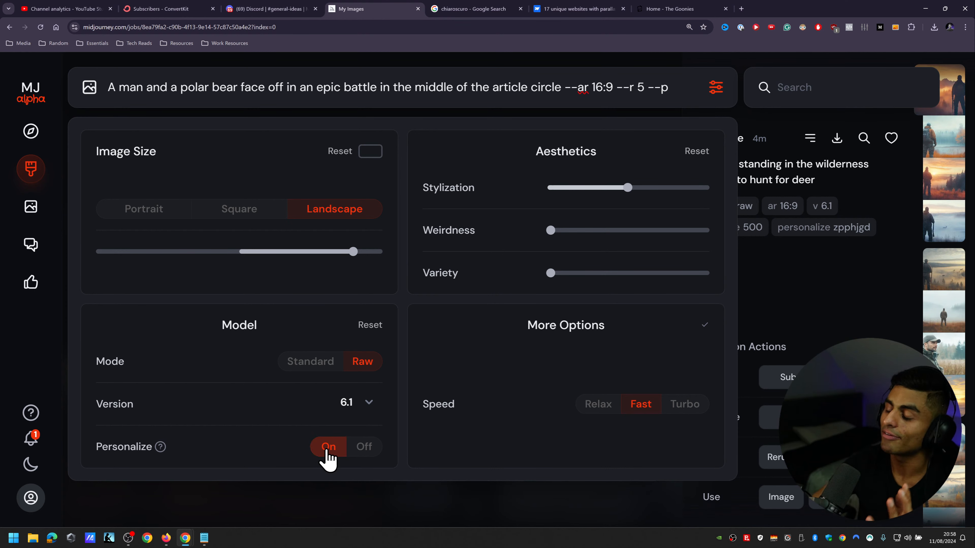
{"action": "left_click", "coordinate": [716, 87]}
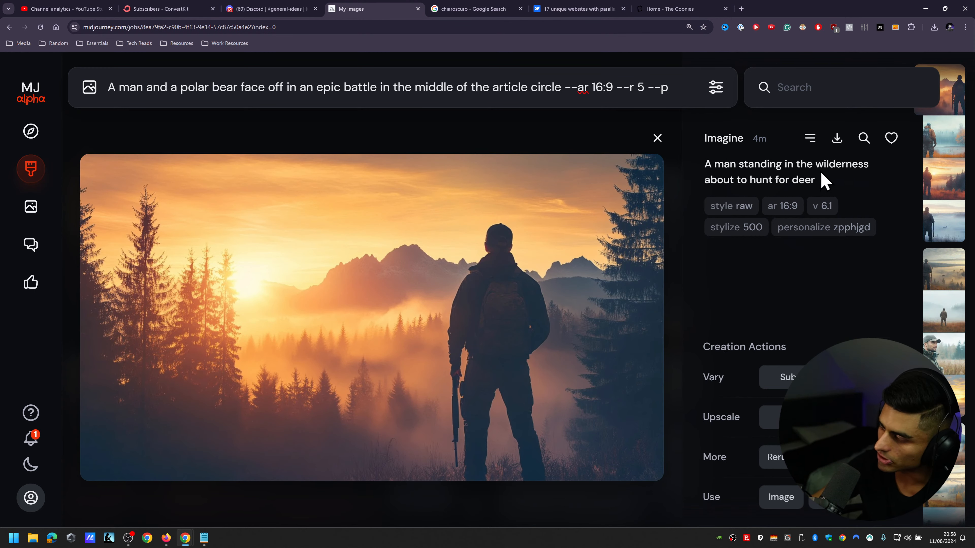
{"action": "scroll", "coordinate": [834, 182], "scroll_direction": "down", "scroll_amount": 2}
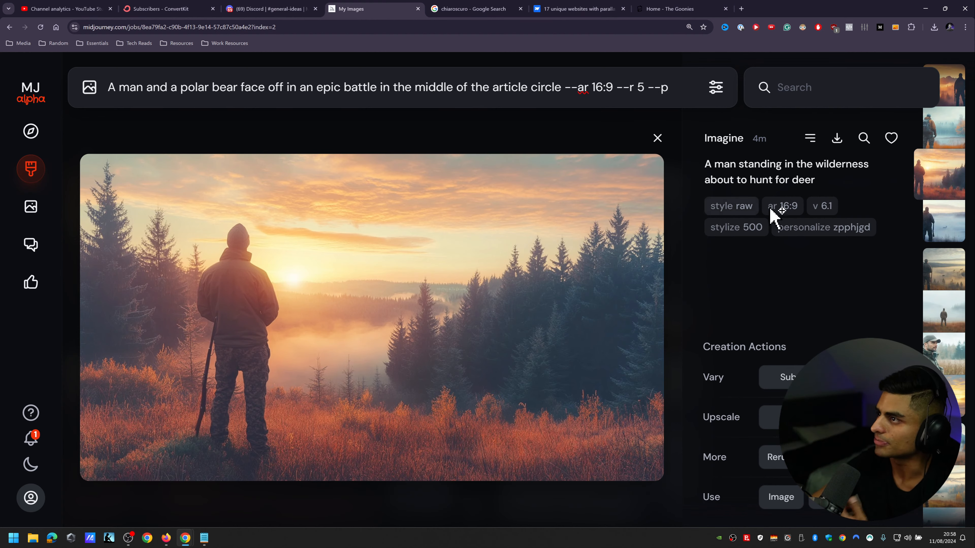
{"action": "scroll", "coordinate": [772, 208], "scroll_direction": "up", "scroll_amount": 1}
Step: Copy the personalization code zpphjgd from the deer-hunter image, place it after --p in the polar bear prompt, and submit the prompt
{"action": "left_click_drag", "start_coordinate": [833, 226], "coordinate": [868, 228]}
{"action": "key", "text": "ctrl+c"}
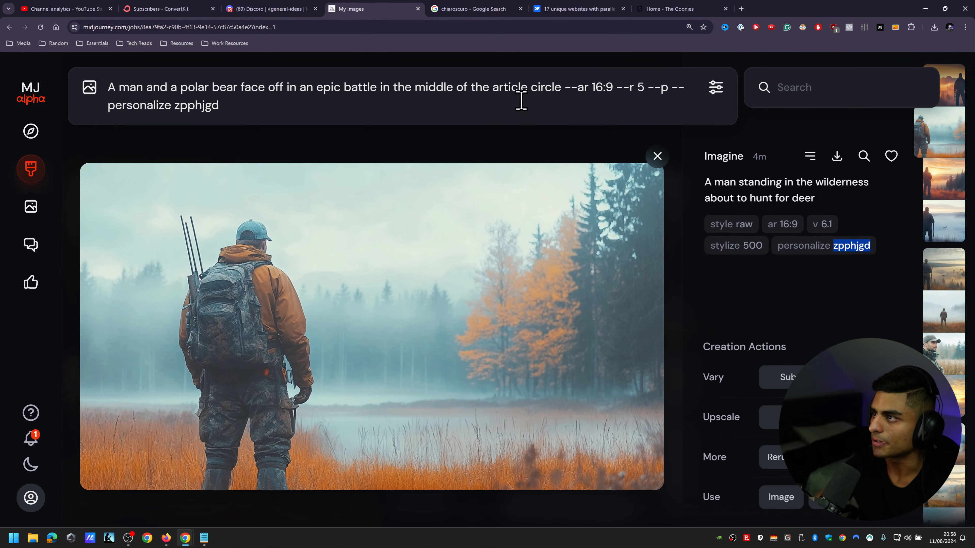
{"action": "left_click_drag", "start_coordinate": [221, 103], "coordinate": [164, 110]}
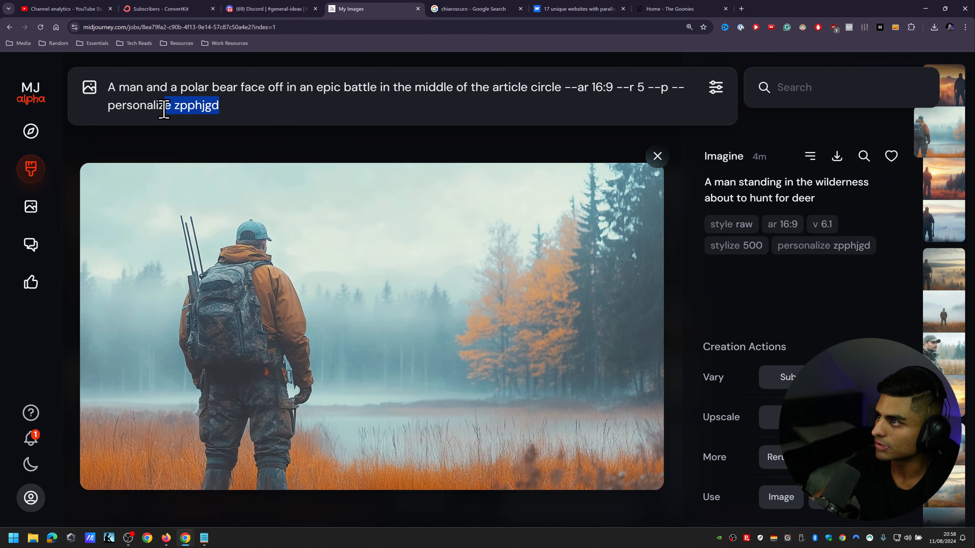
{"action": "left_click", "coordinate": [230, 110]}
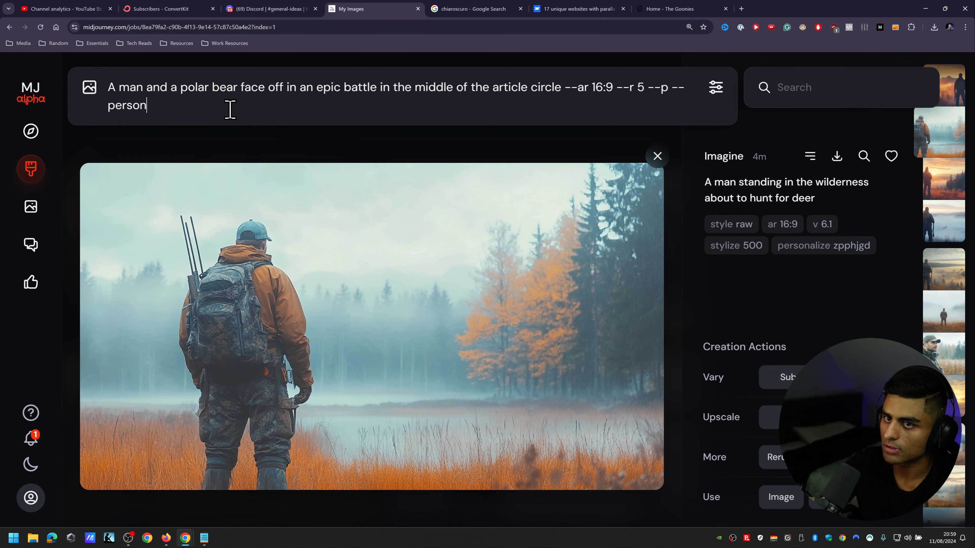
{"action": "key", "text": "BackSpace"}
{"action": "key", "text": "BackSpace"}
{"action": "key", "text": "BackSpace"}
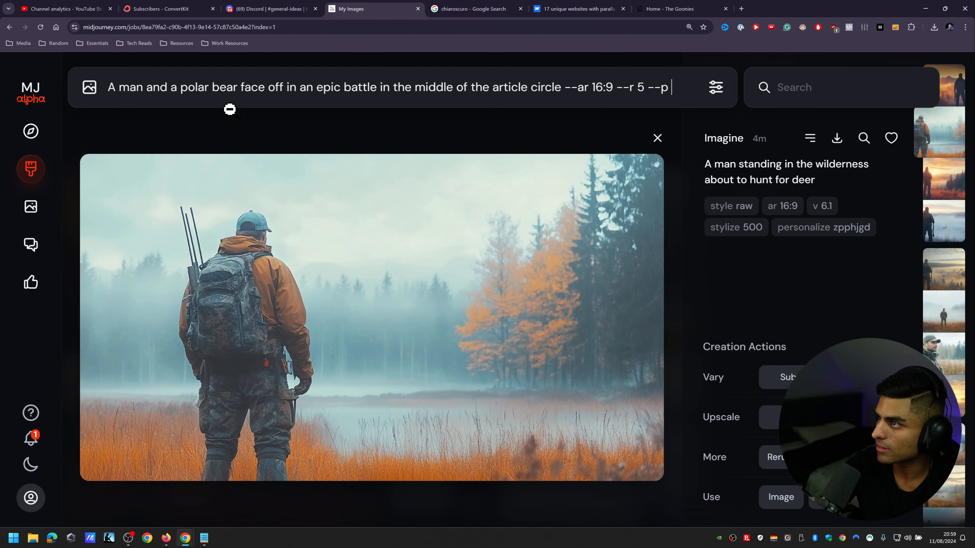
{"action": "key", "text": "ctrl+v"}
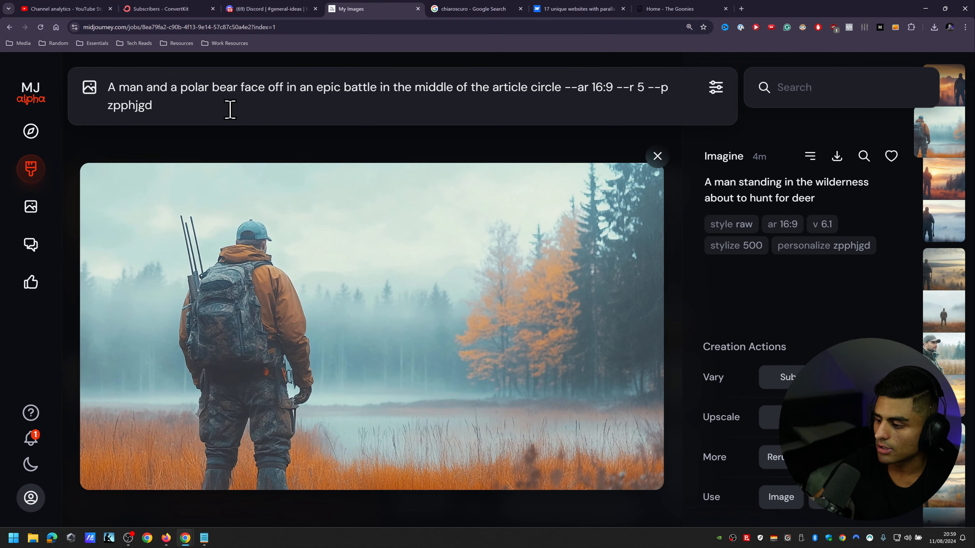
{"action": "key", "text": "Return"}
Step: Return to the Create page, look through the polar bear results, and enlarge then close the image of the giant bear emerging from snow
{"action": "left_click", "coordinate": [31, 132]}
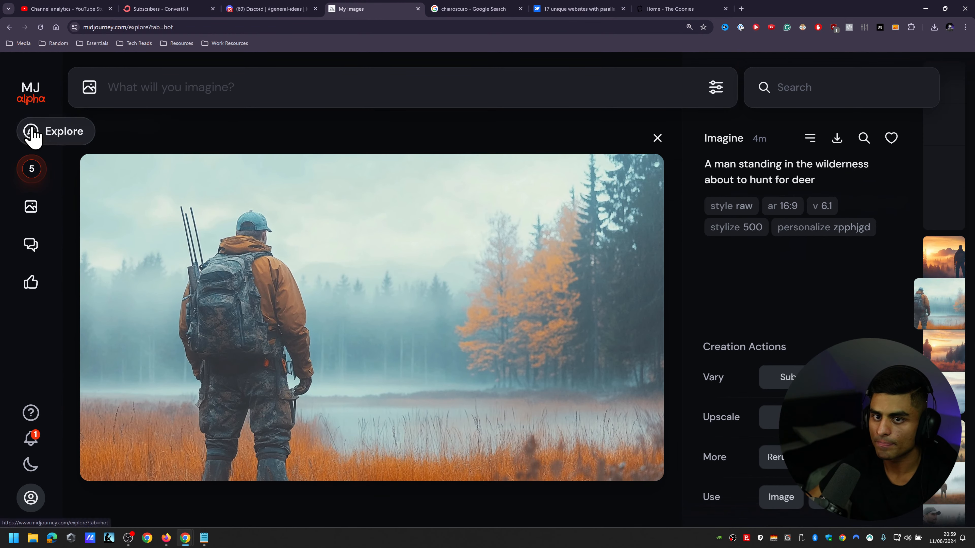
{"action": "left_click", "coordinate": [32, 169]}
{"action": "key", "text": "ctrl+minus"}
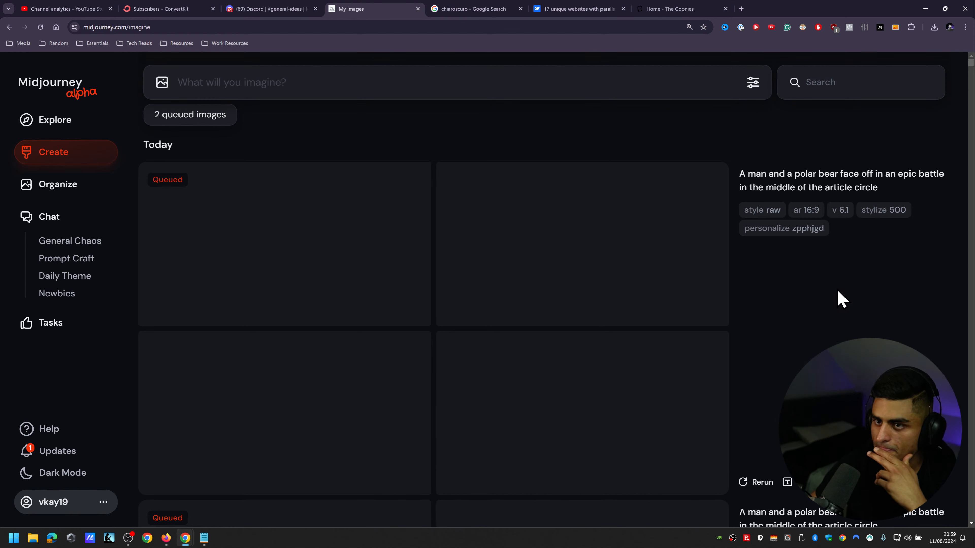
{"action": "scroll", "coordinate": [837, 284], "scroll_direction": "down", "scroll_amount": 4}
{"action": "scroll", "coordinate": [840, 200], "scroll_direction": "down", "scroll_amount": 3}
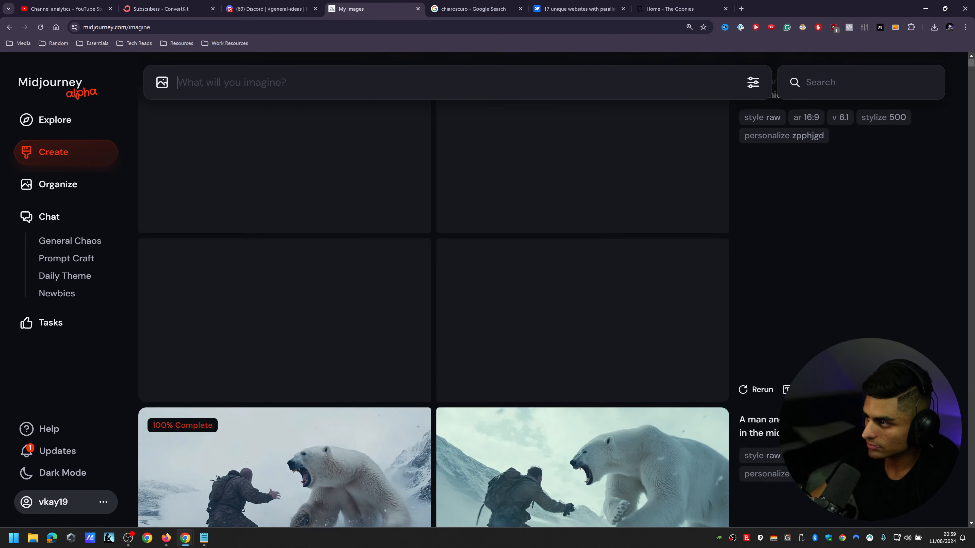
{"action": "scroll", "coordinate": [847, 337], "scroll_direction": "down", "scroll_amount": 4}
{"action": "scroll", "coordinate": [847, 346], "scroll_direction": "down", "scroll_amount": 3}
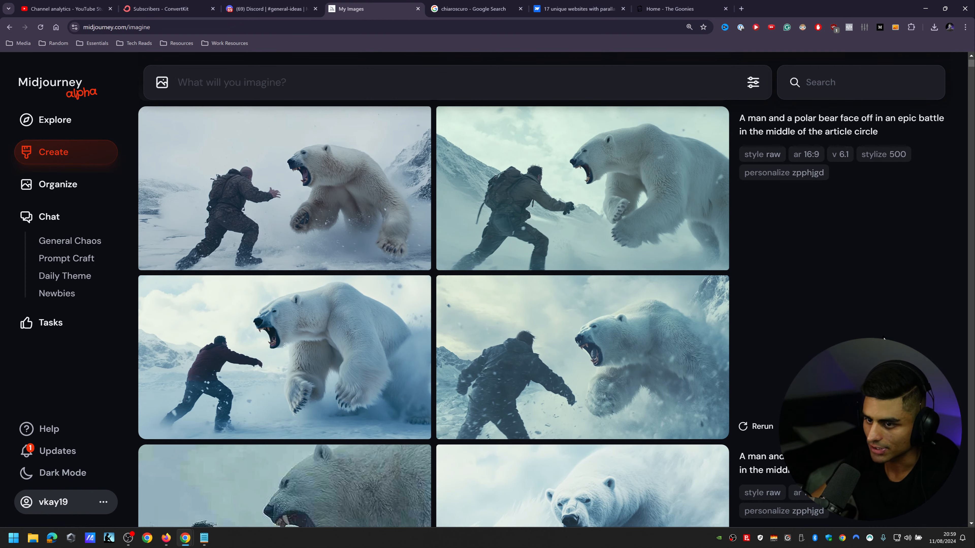
{"action": "scroll", "coordinate": [871, 304], "scroll_direction": "down", "scroll_amount": 8}
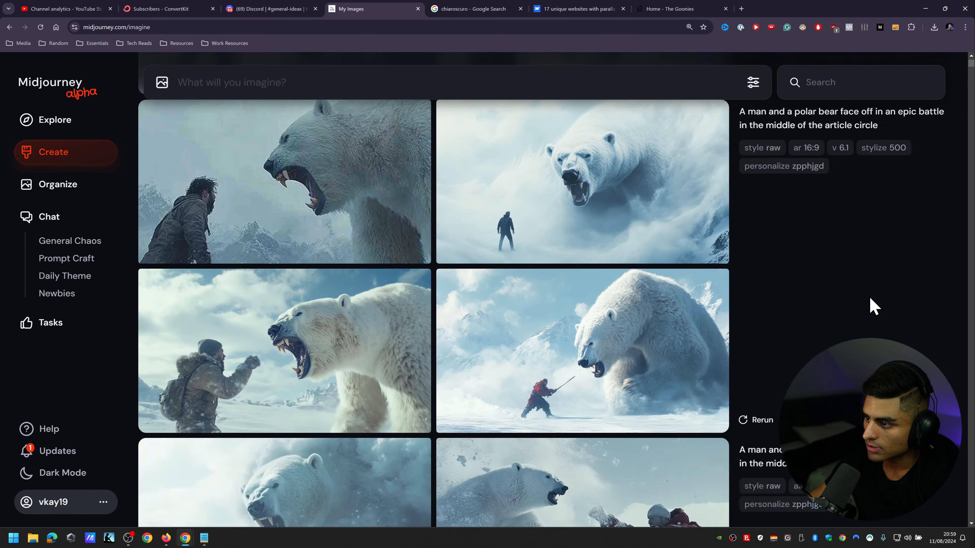
{"action": "left_click", "coordinate": [465, 144]}
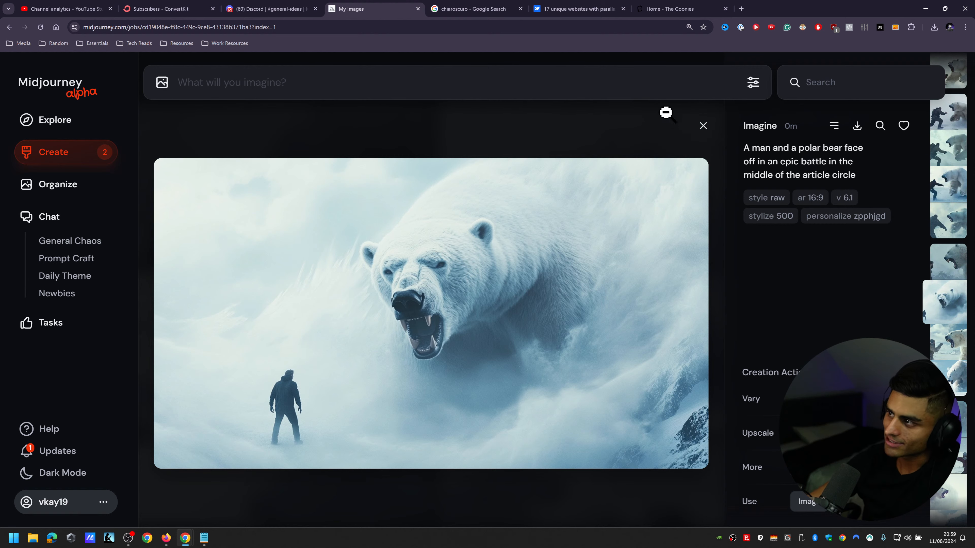
{"action": "left_click", "coordinate": [708, 133]}
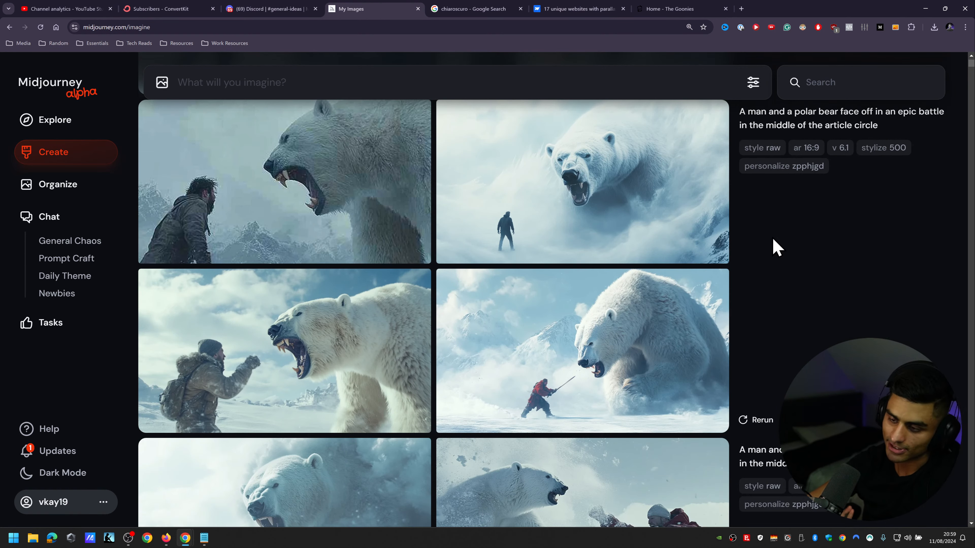
Step: Compare the remaining sets of man-versus-polar-bear images from the oldest set back up to the newest one
{"action": "scroll", "coordinate": [772, 237], "scroll_direction": "down", "scroll_amount": 5}
{"action": "scroll", "coordinate": [807, 296], "scroll_direction": "down", "scroll_amount": 5}
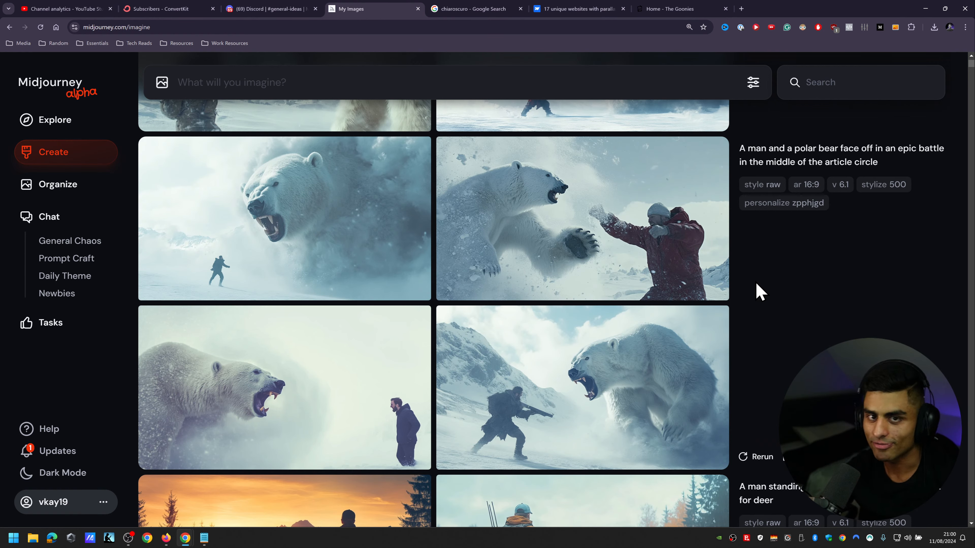
{"action": "scroll", "coordinate": [780, 334], "scroll_direction": "down", "scroll_amount": 5}
{"action": "scroll", "coordinate": [770, 234], "scroll_direction": "up", "scroll_amount": 10}
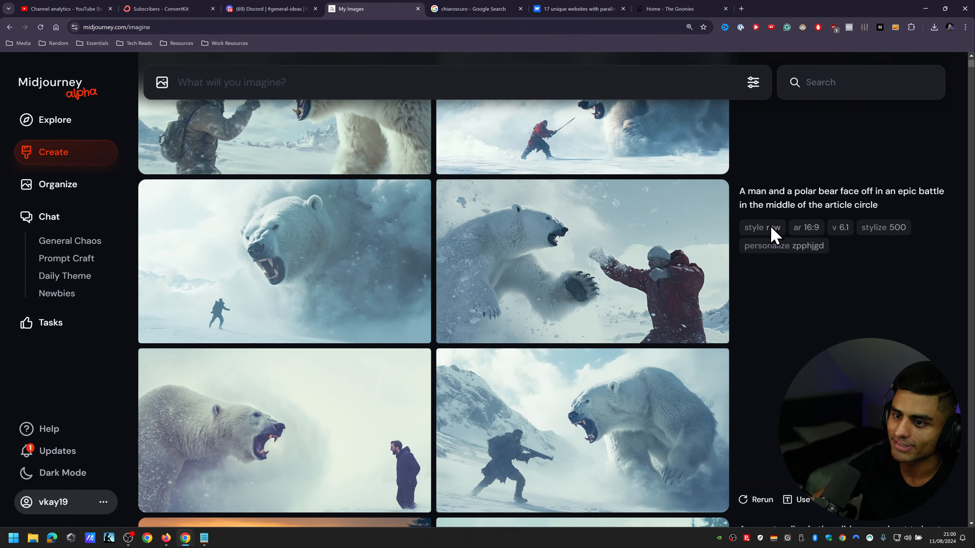
{"action": "scroll", "coordinate": [771, 236], "scroll_direction": "up", "scroll_amount": 6}
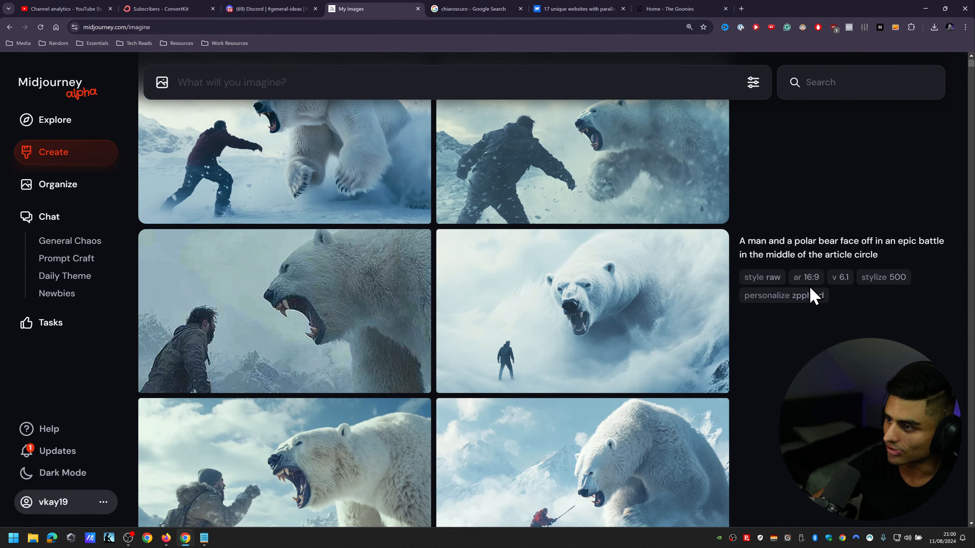
{"action": "scroll", "coordinate": [771, 246], "scroll_direction": "up", "scroll_amount": 5}
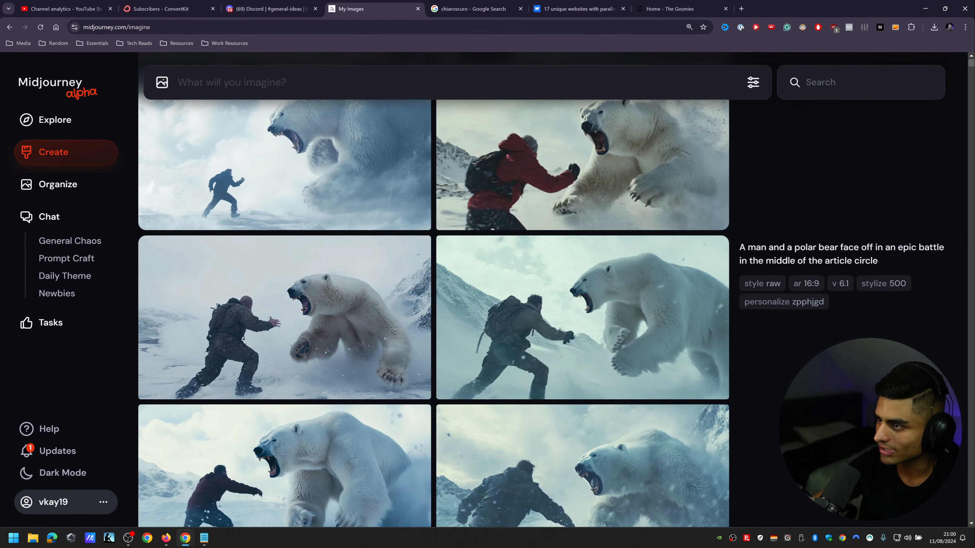
{"action": "scroll", "coordinate": [771, 246], "scroll_direction": "up", "scroll_amount": 8}
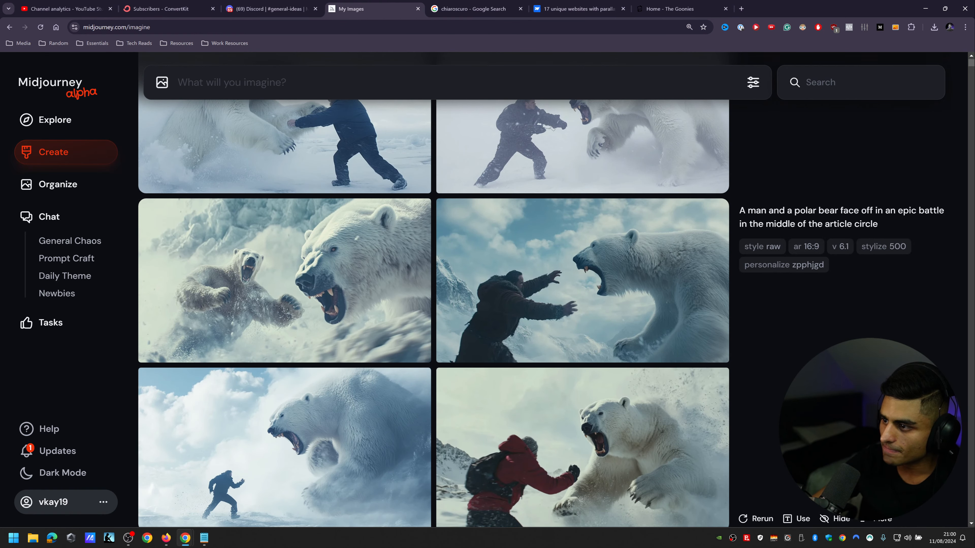
{"action": "scroll", "coordinate": [433, 290], "scroll_direction": "up", "scroll_amount": 2}
{"action": "scroll", "coordinate": [434, 290], "scroll_direction": "up", "scroll_amount": 4}
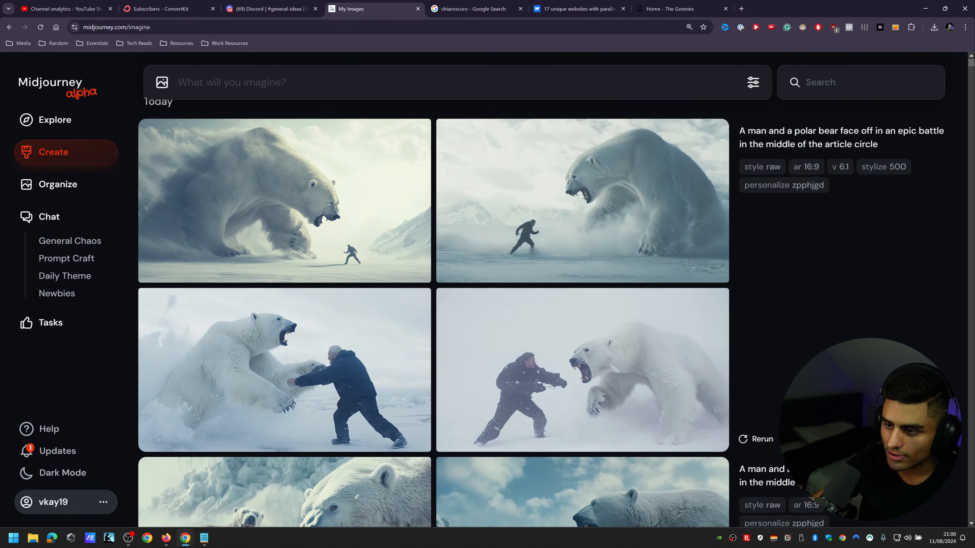
{"action": "scroll", "coordinate": [434, 290], "scroll_direction": "up", "scroll_amount": 1}
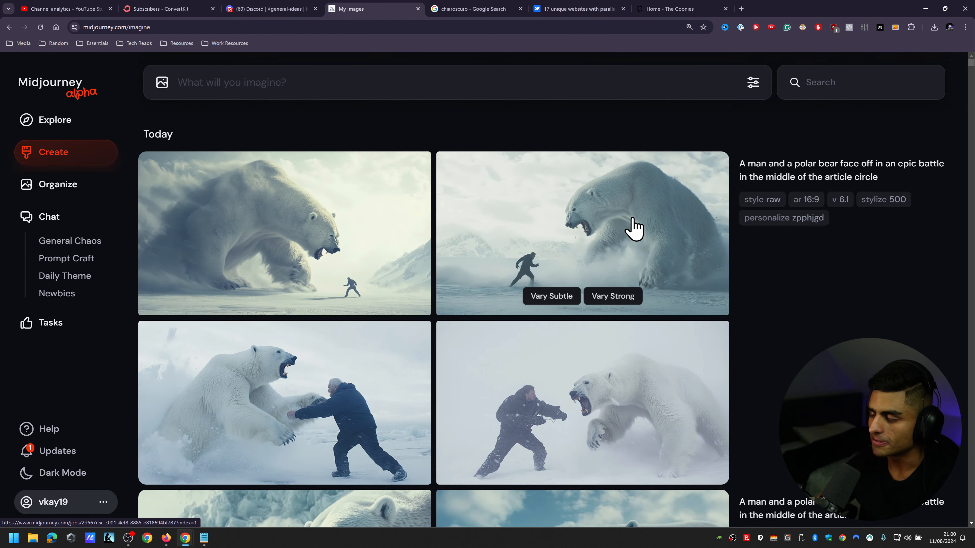
{"action": "scroll", "coordinate": [593, 229], "scroll_direction": "up", "scroll_amount": 2, "text": "ctrl"}
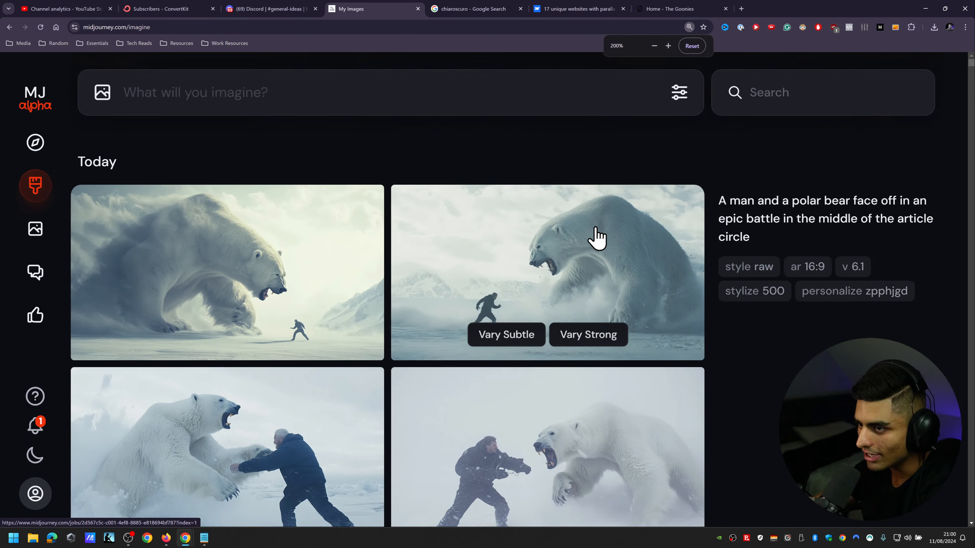
{"action": "scroll", "coordinate": [522, 230], "scroll_direction": "down", "scroll_amount": 1, "text": "ctrl"}
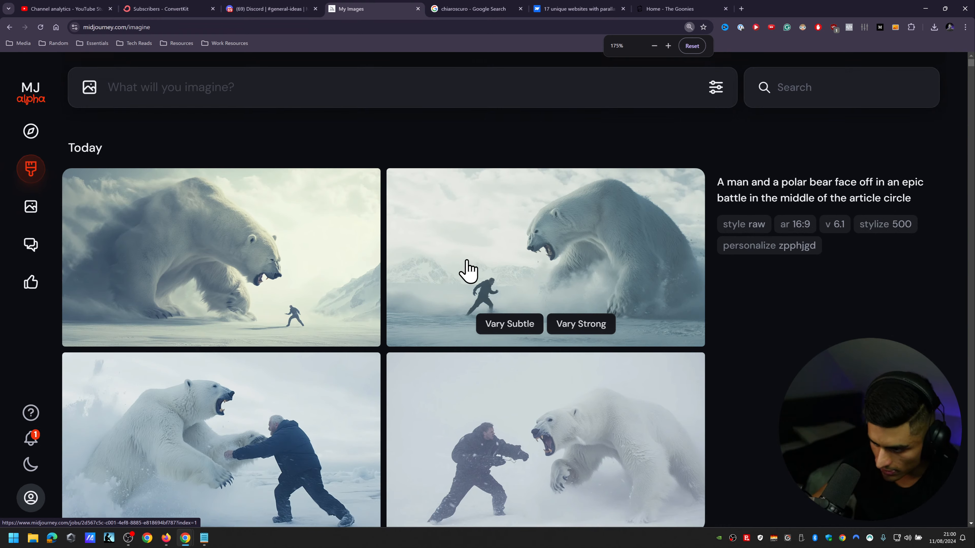
Step: Enter the prompt text "A group of friends dining in the middle of a fancy restaurant in central London --ar"
{"action": "left_click", "coordinate": [224, 95]}
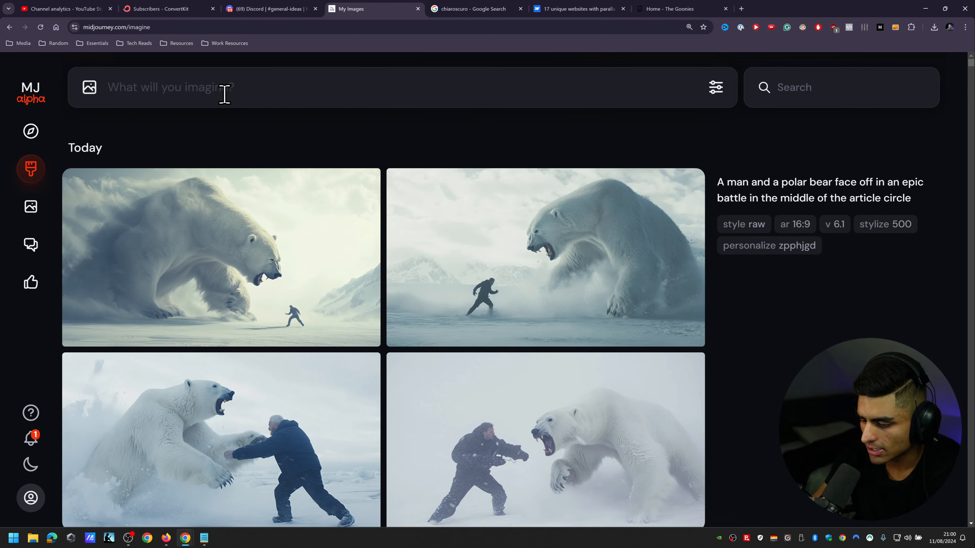
{"action": "type", "text": "A "}
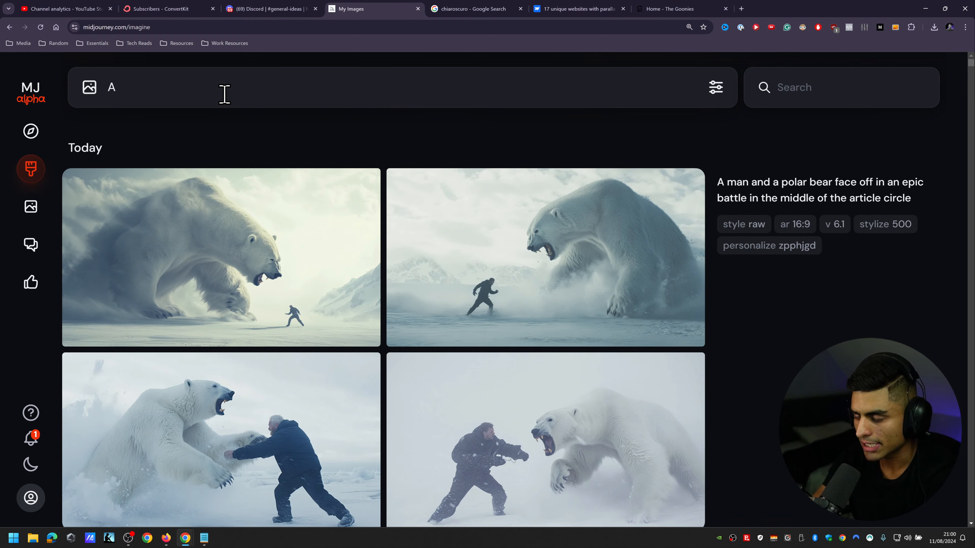
{"action": "type", "text": "group of frein"}
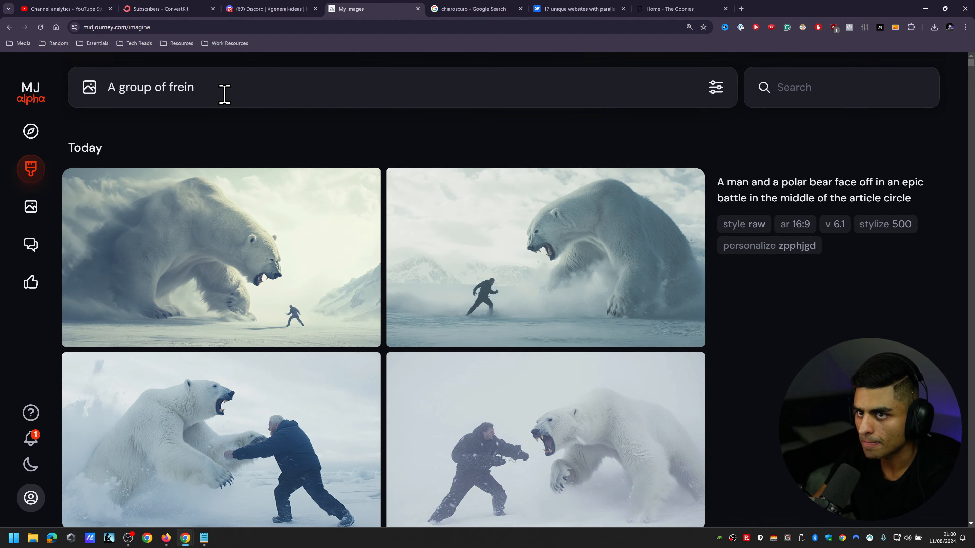
{"action": "key", "text": "BackSpace"}
{"action": "key", "text": "BackSpace"}
{"action": "key", "text": "BackSpace"}
{"action": "type", "text": "iends dining "}
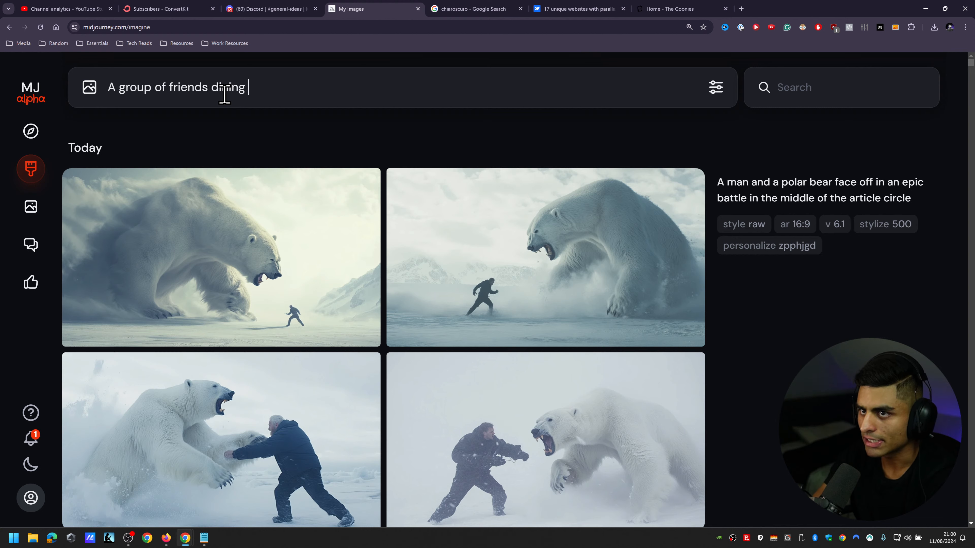
{"action": "type", "text": "in the"}
{"action": "key", "text": "BackSpace"}
{"action": "type", "text": "e middle o"}
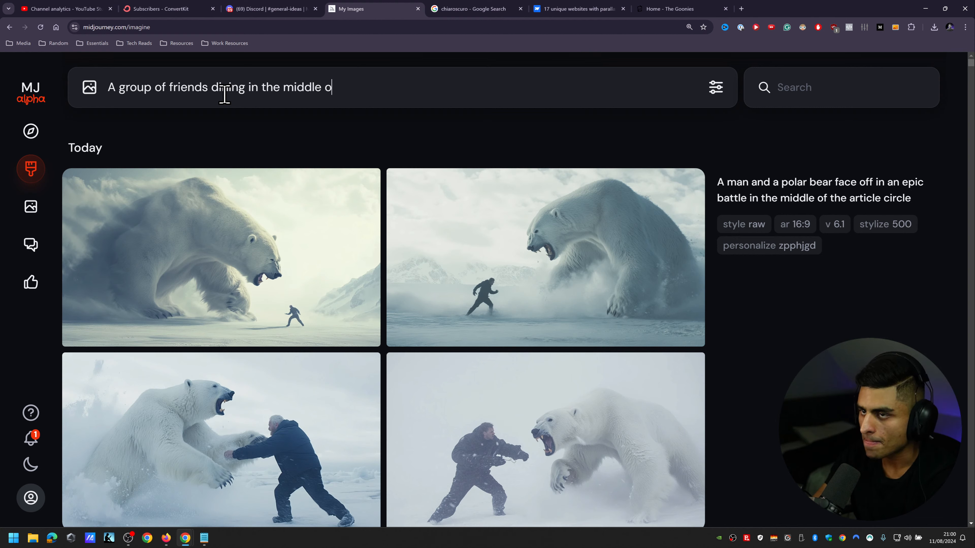
{"action": "type", "text": "f a "}
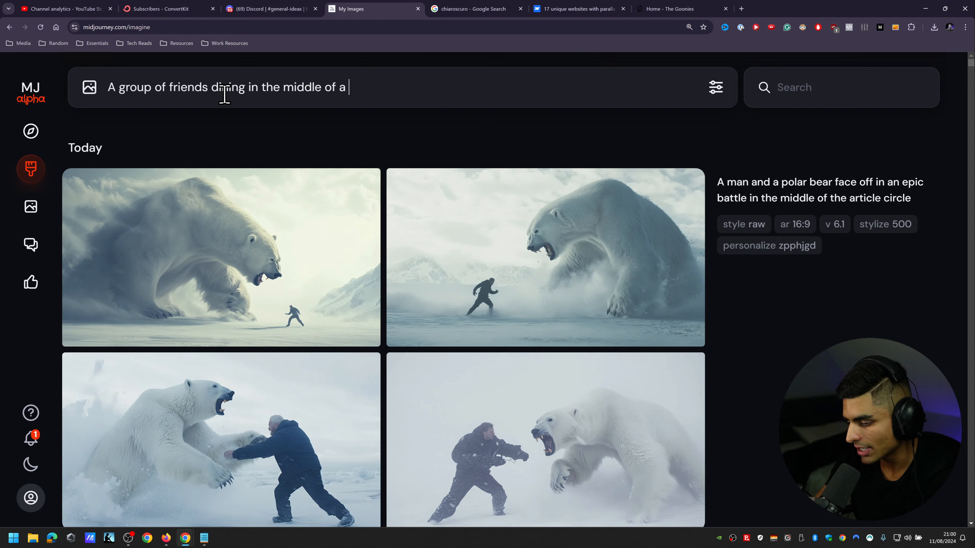
{"action": "type", "text": "fancy restauran"}
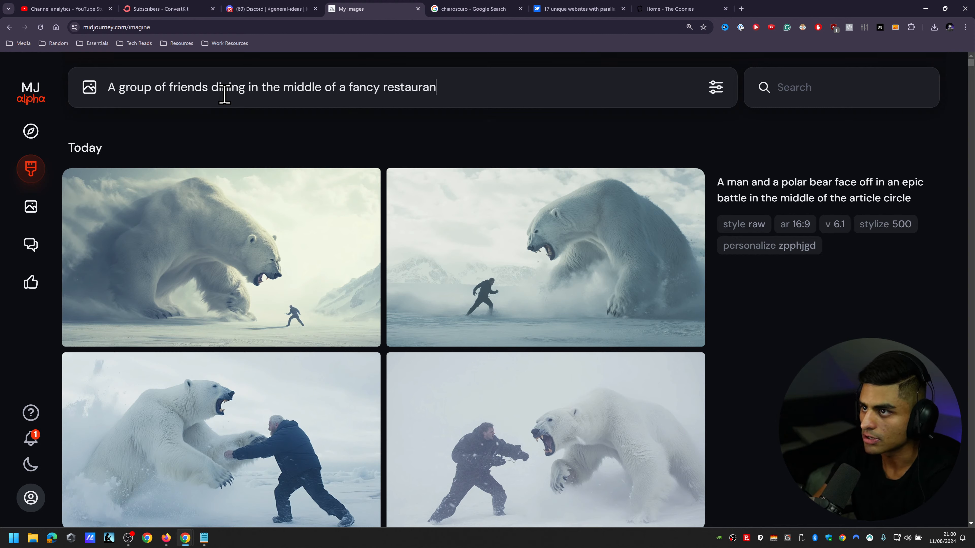
{"action": "type", "text": "t in centr"}
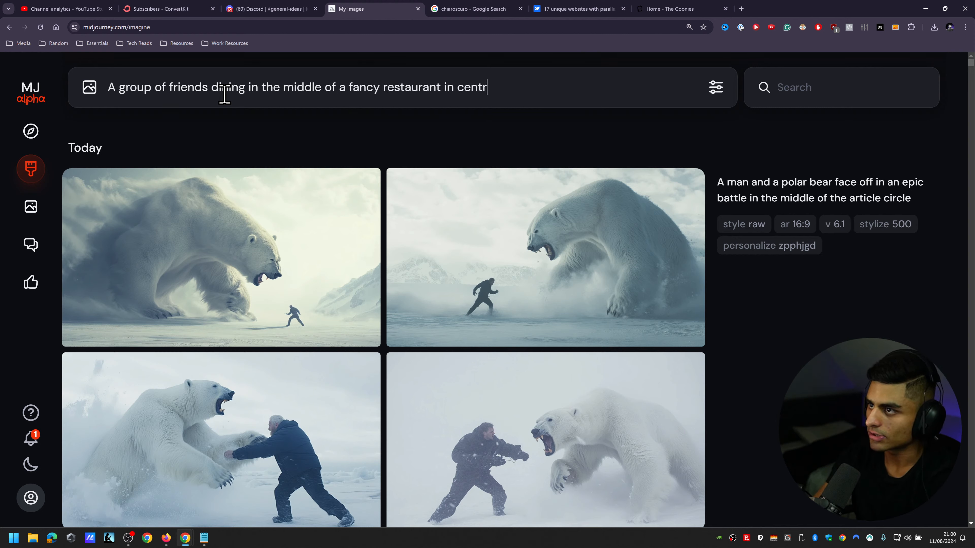
{"action": "type", "text": "al London --ar "}
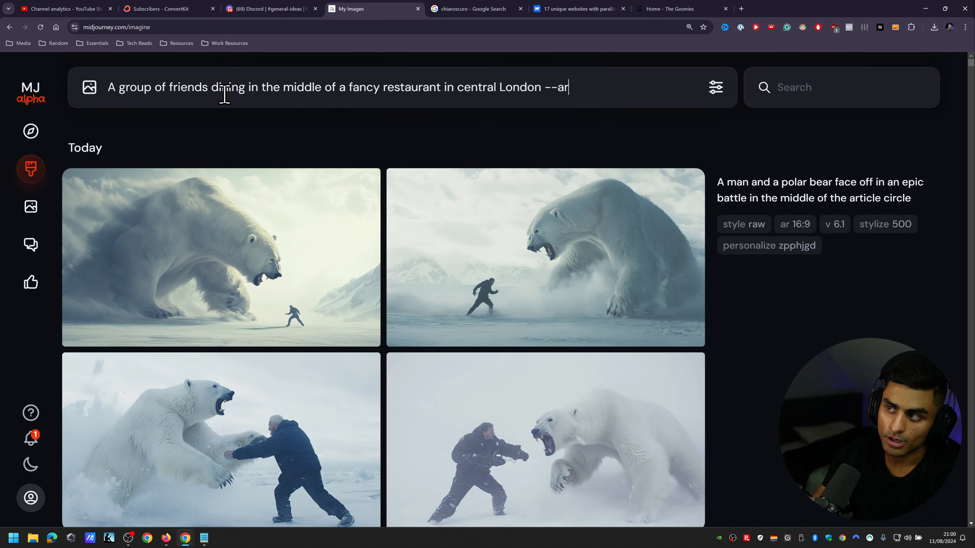
{"action": "type", "text": "16:9 --r"}
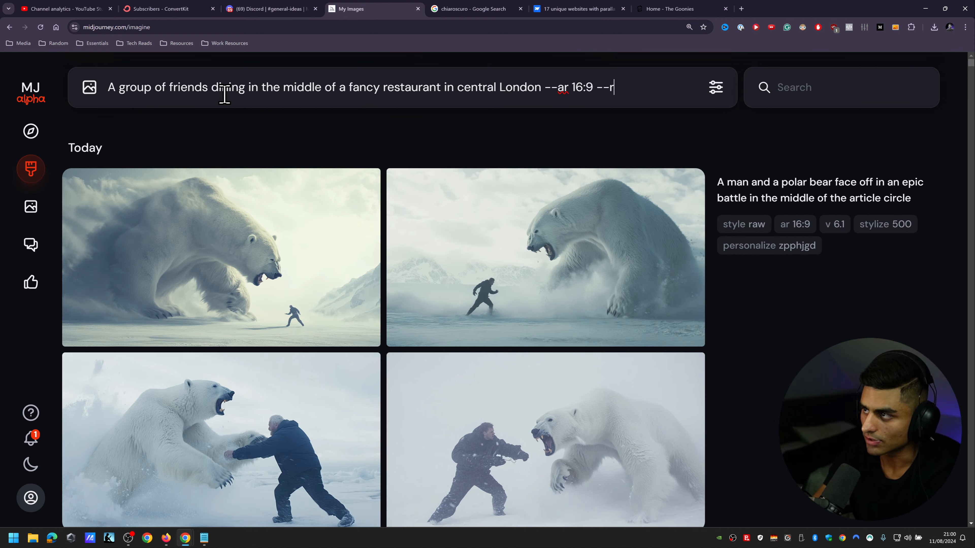
{"action": "type", "text": " 5 --"}
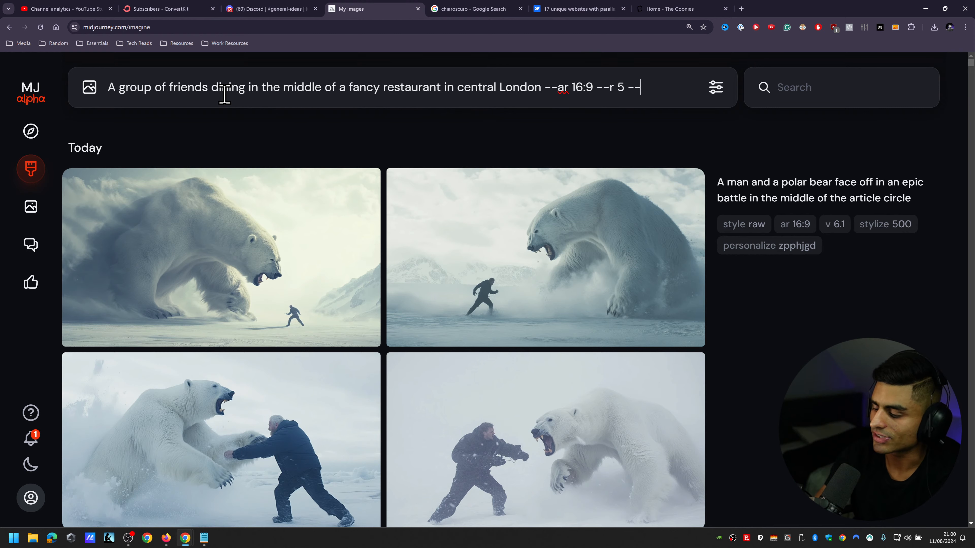
{"action": "type", "text": "p"}
Step: Complete the restaurant prompt's parameters with "16:9 --r 5 --p zpphjgd" and submit it
{"action": "type", "text": "zpphjgd"}
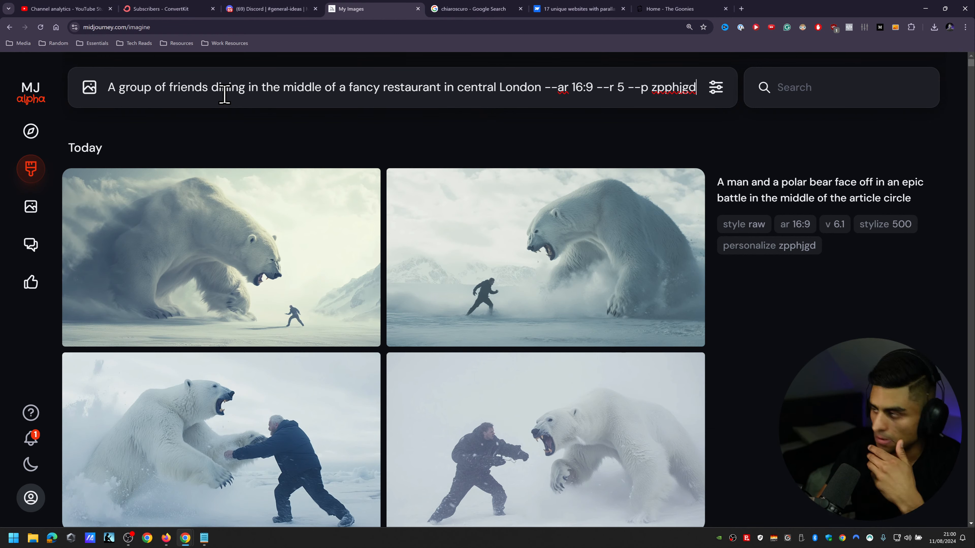
{"action": "key", "text": "Return"}
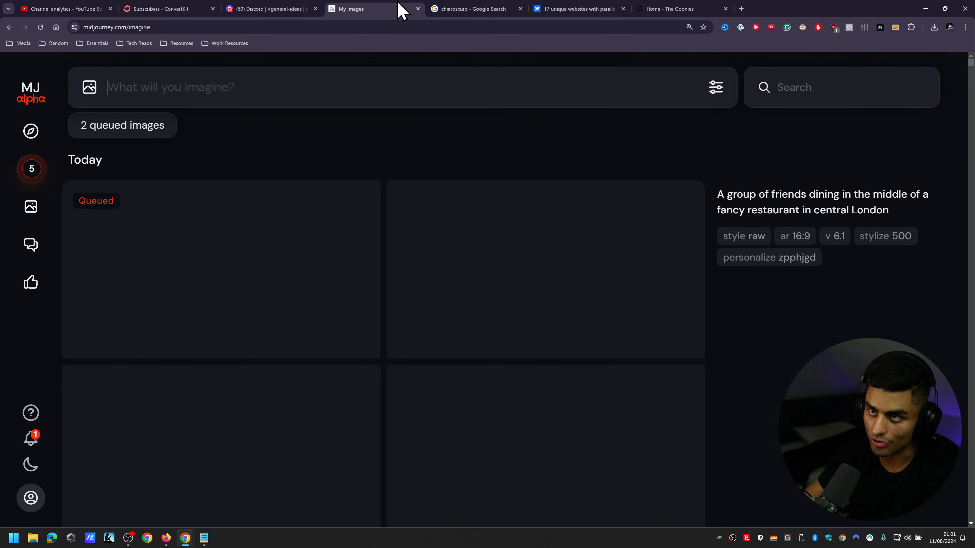
Step: Switch to Discord's general-ideas channel and review the personalization codes listed by the Midjourney Bot
{"action": "left_click", "coordinate": [295, 9]}
{"action": "left_click", "coordinate": [385, 420]}
{"action": "left_click_drag", "start_coordinate": [231, 440], "coordinate": [266, 457]}
{"action": "left_click", "coordinate": [257, 454]}
{"action": "left_click", "coordinate": [263, 472]}
{"action": "scroll", "coordinate": [290, 452], "scroll_direction": "up", "scroll_amount": 5}
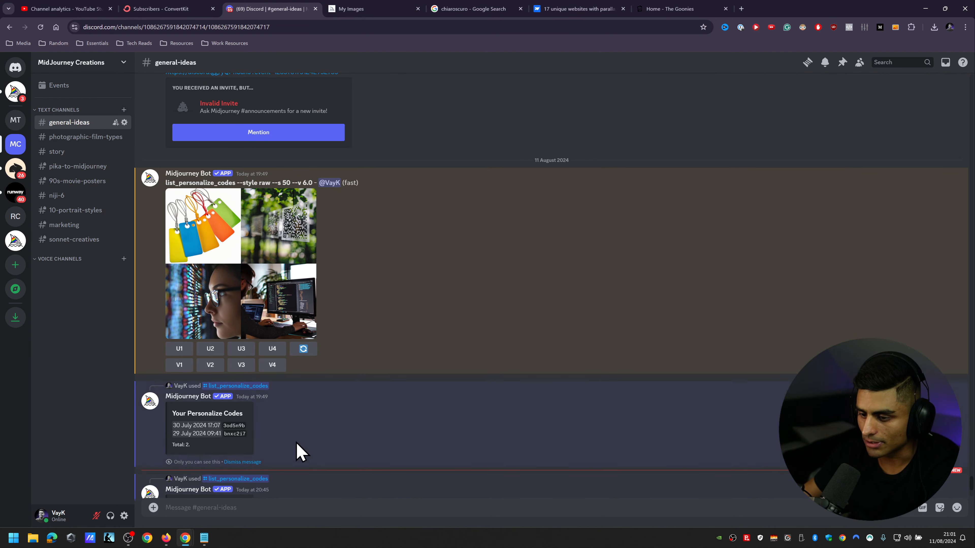
Step: Examine the newest personalization code list at the end of the channel and compare it with the earlier lists
{"action": "scroll", "coordinate": [307, 433], "scroll_direction": "down", "scroll_amount": 5}
{"action": "key", "text": "ctrl+plus"}
{"action": "key", "text": "ctrl+plus"}
{"action": "key", "text": "ctrl+plus"}
{"action": "key", "text": "ctrl+plus"}
{"action": "key", "text": "ctrl+plus"}
{"action": "key", "text": "ctrl+plus"}
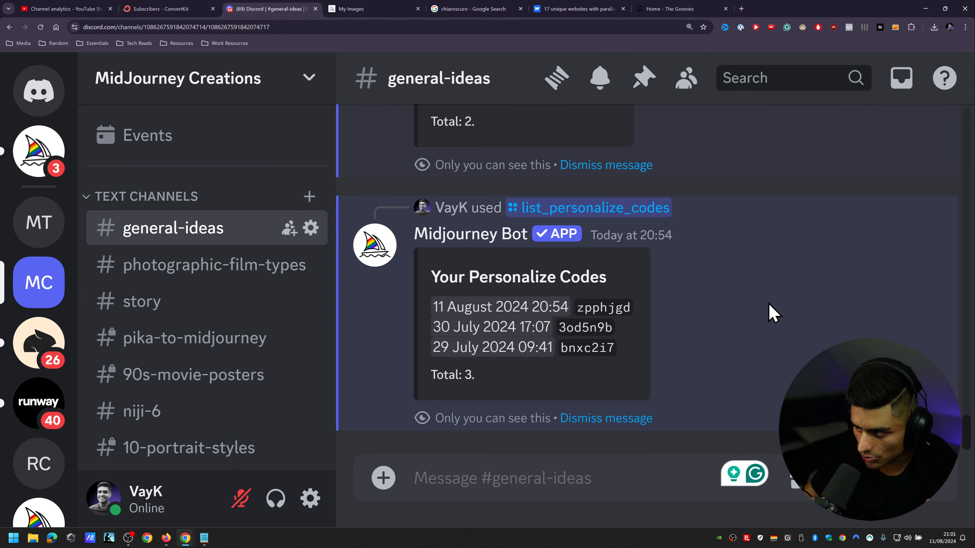
{"action": "left_click_drag", "start_coordinate": [589, 333], "coordinate": [583, 331]}
{"action": "left_click", "coordinate": [697, 347]}
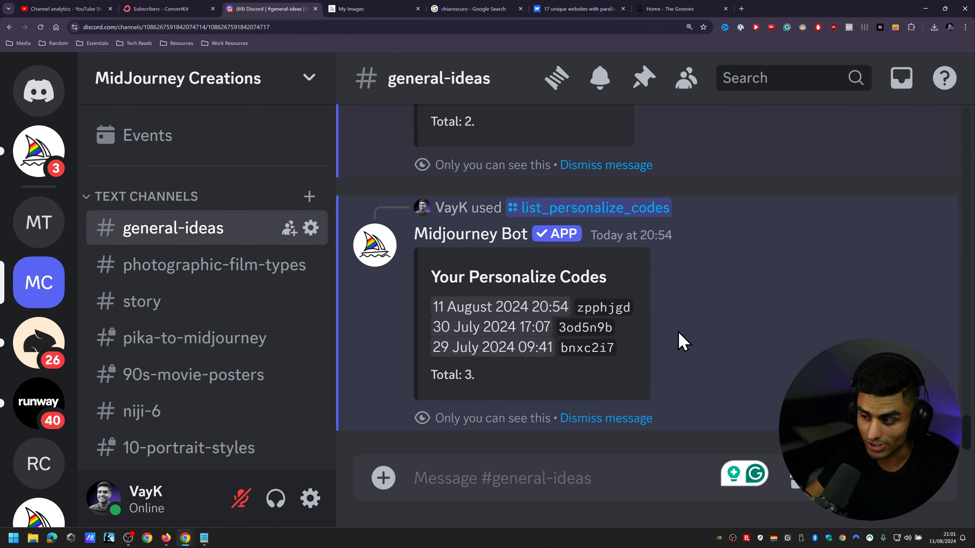
{"action": "key", "text": "ctrl+minus"}
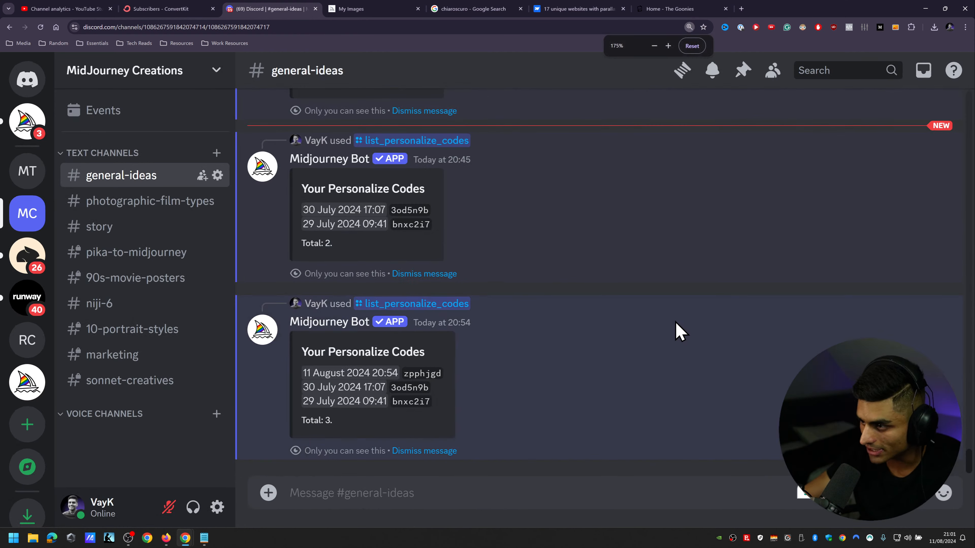
{"action": "key", "text": "ctrl+minus"}
{"action": "key", "text": "ctrl+minus"}
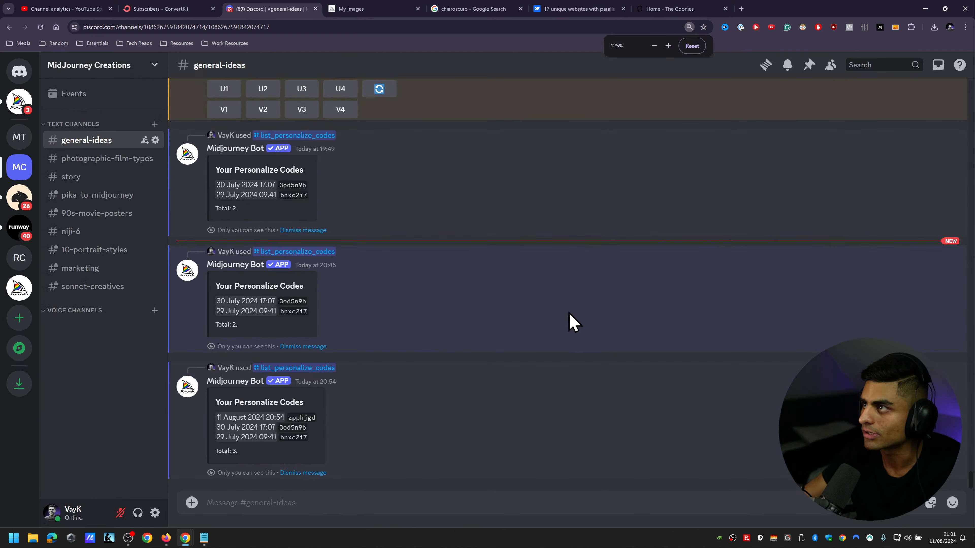
{"action": "key", "text": "ctrl+minus"}
{"action": "key", "text": "ctrl+plus"}
{"action": "key", "text": "ctrl+plus"}
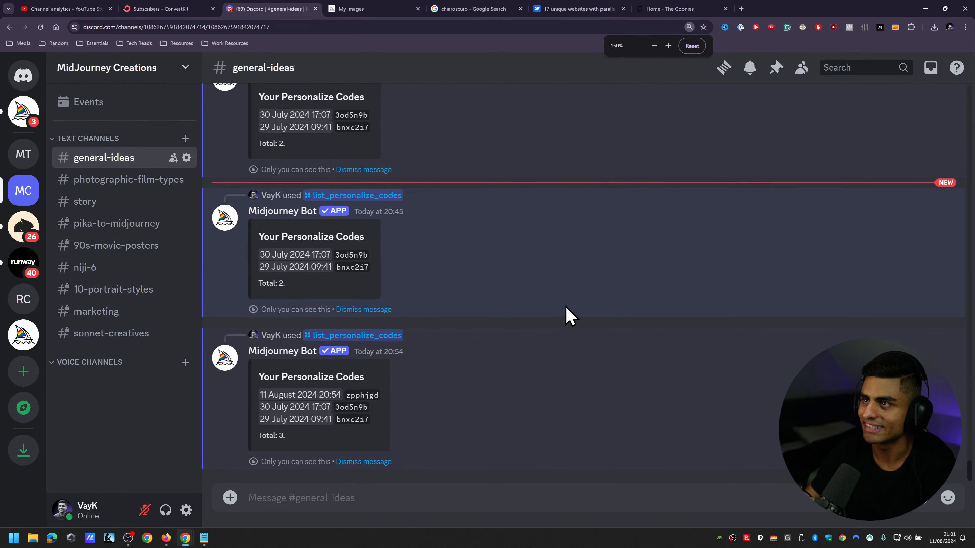
Step: Switch back to Midjourney and compare the generated image sets of friends dining in a fancy London restaurant
{"action": "left_click", "coordinate": [402, 8]}
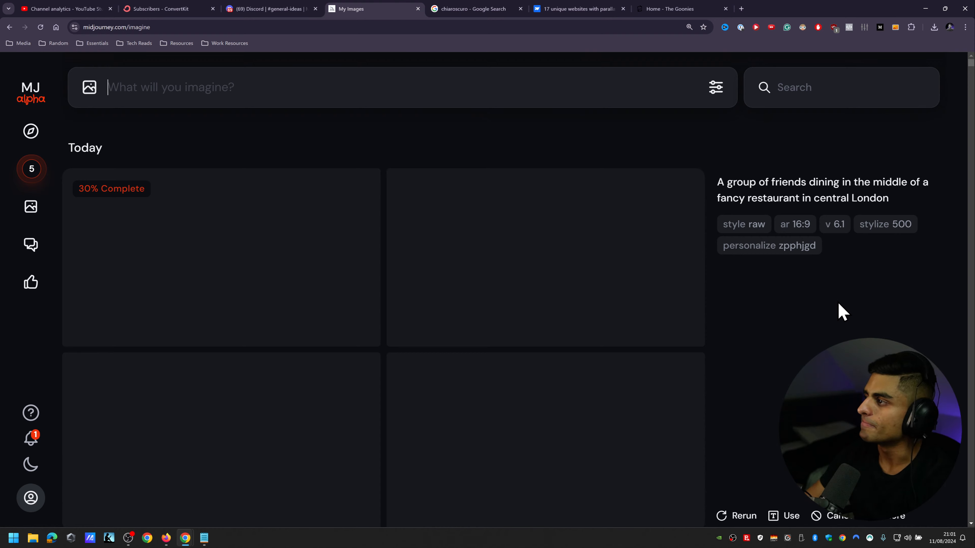
{"action": "key", "text": "ctrl+minus"}
{"action": "key", "text": "ctrl+minus"}
{"action": "key", "text": "ctrl+plus"}
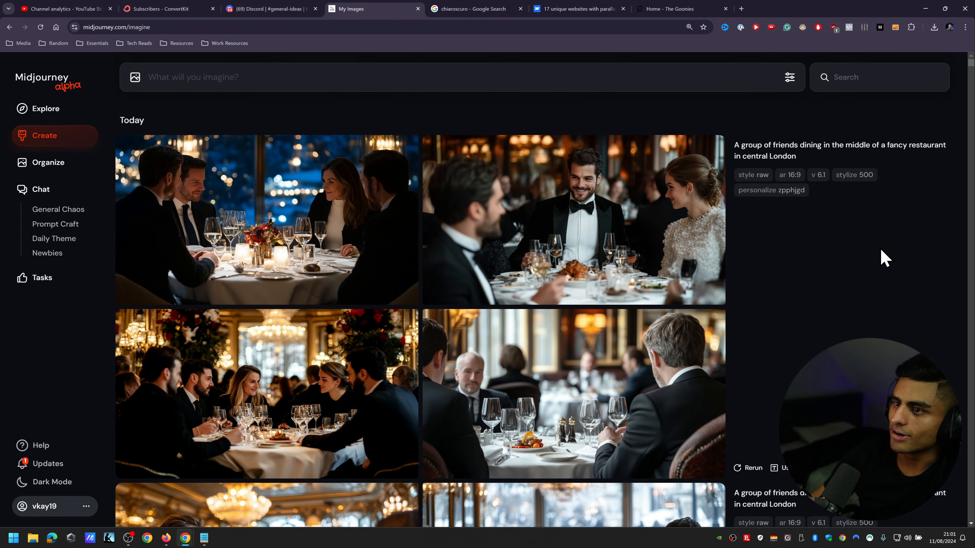
{"action": "scroll", "coordinate": [783, 257], "scroll_direction": "down", "scroll_amount": 1}
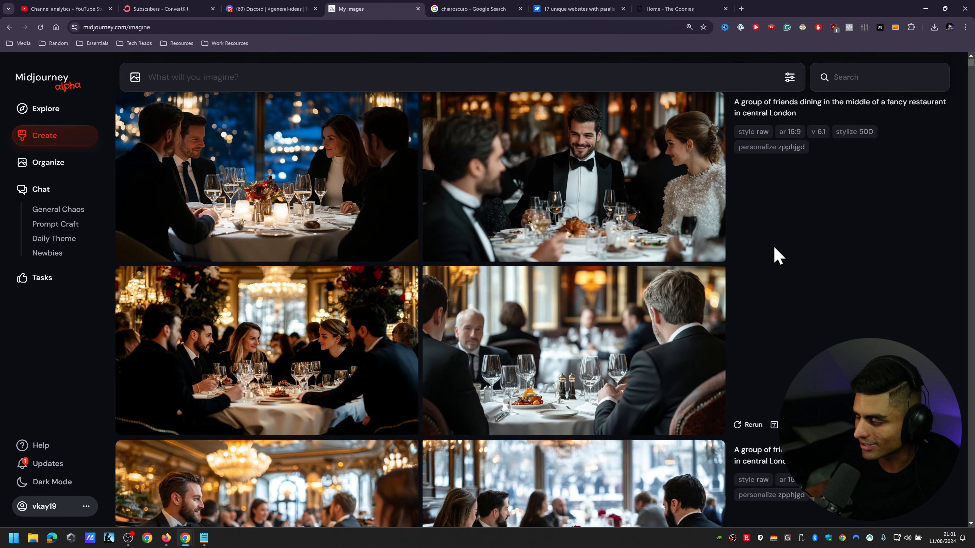
{"action": "scroll", "coordinate": [804, 330], "scroll_direction": "down", "scroll_amount": 5}
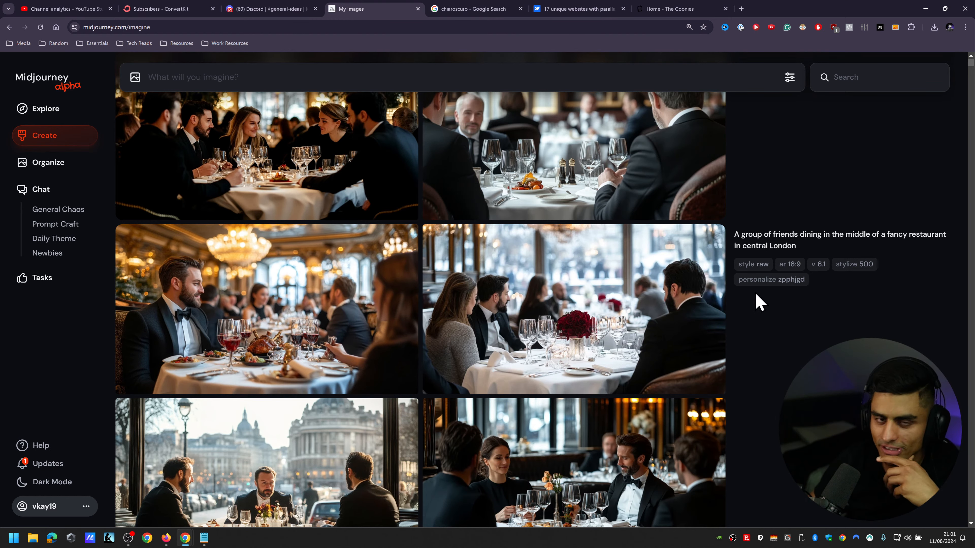
{"action": "scroll", "coordinate": [795, 285], "scroll_direction": "down", "scroll_amount": 4}
{"action": "scroll", "coordinate": [818, 270], "scroll_direction": "down", "scroll_amount": 2}
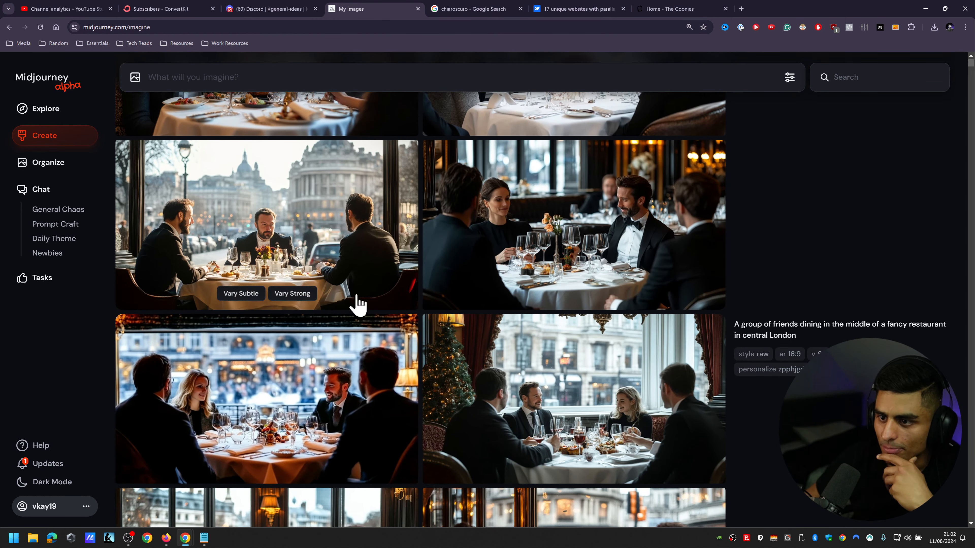
{"action": "scroll", "coordinate": [791, 371], "scroll_direction": "down", "scroll_amount": 2}
{"action": "scroll", "coordinate": [791, 371], "scroll_direction": "down", "scroll_amount": 2}
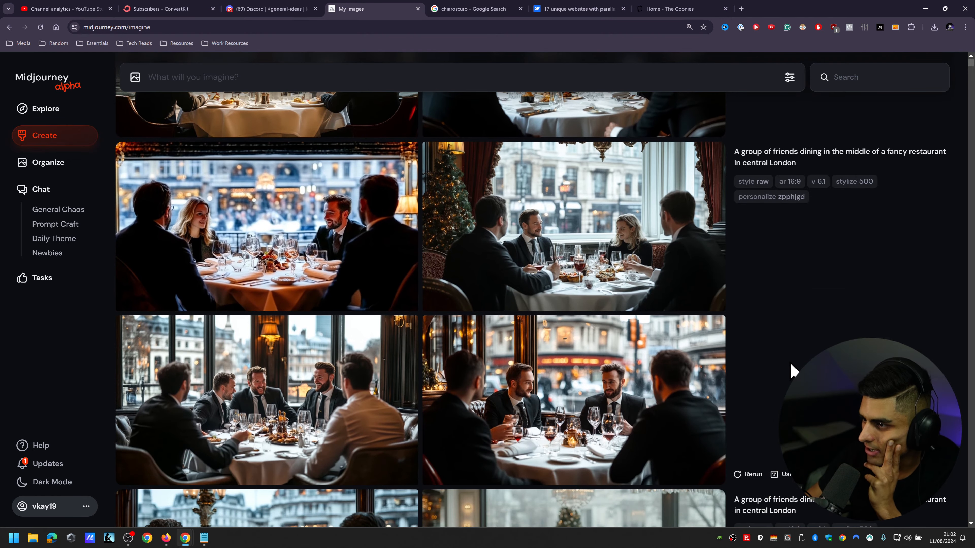
{"action": "scroll", "coordinate": [790, 370], "scroll_direction": "down", "scroll_amount": 3}
Step: View the image of four men in dark suits at a window table enlarged, and close it
{"action": "left_click", "coordinate": [551, 224]}
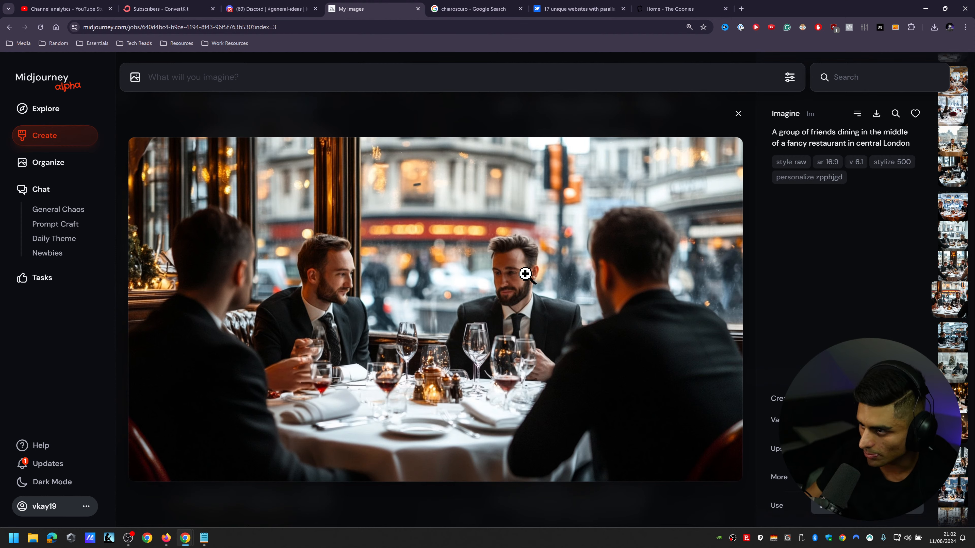
{"action": "key", "text": "ctrl+plus"}
{"action": "key", "text": "ctrl+plus"}
{"action": "key", "text": "ctrl+minus"}
{"action": "key", "text": "ctrl+minus"}
{"action": "key", "text": "ctrl+minus"}
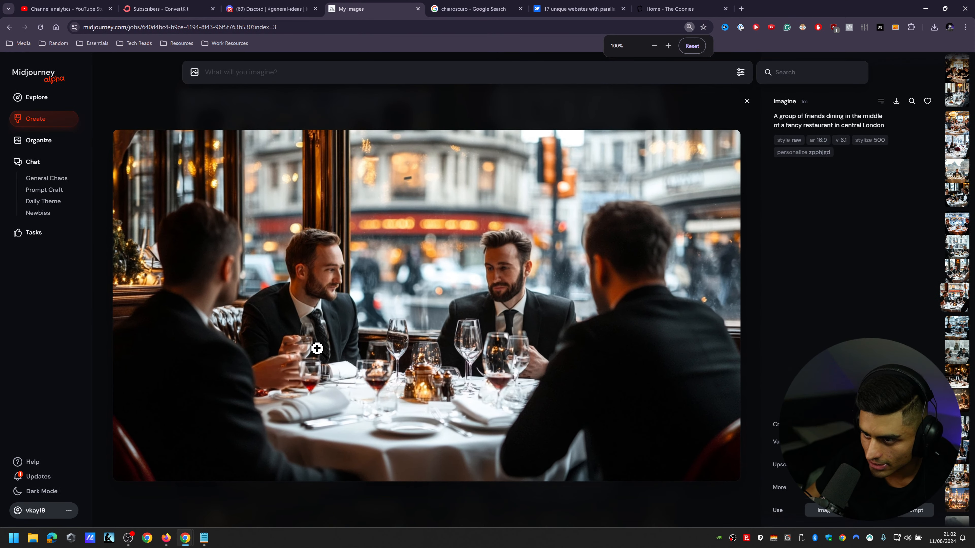
{"action": "left_click", "coordinate": [746, 102]}
Step: Browse further restaurant images and view the candlelit dinner with Christmas trees enlarged, closing it when done
{"action": "key", "text": "ctrl+minus"}
{"action": "key", "text": "ctrl+minus"}
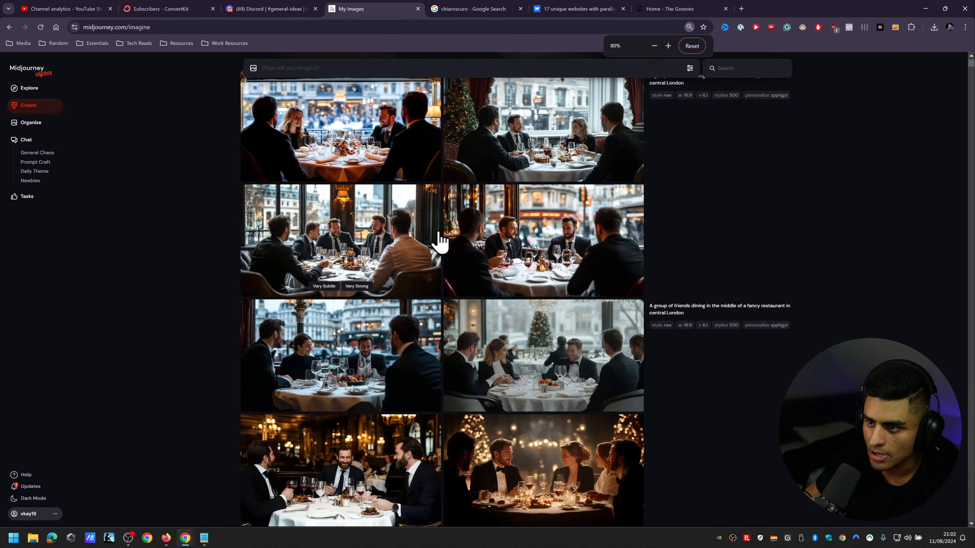
{"action": "scroll", "coordinate": [632, 308], "scroll_direction": "down", "scroll_amount": 3}
{"action": "scroll", "coordinate": [749, 307], "scroll_direction": "down", "scroll_amount": 3}
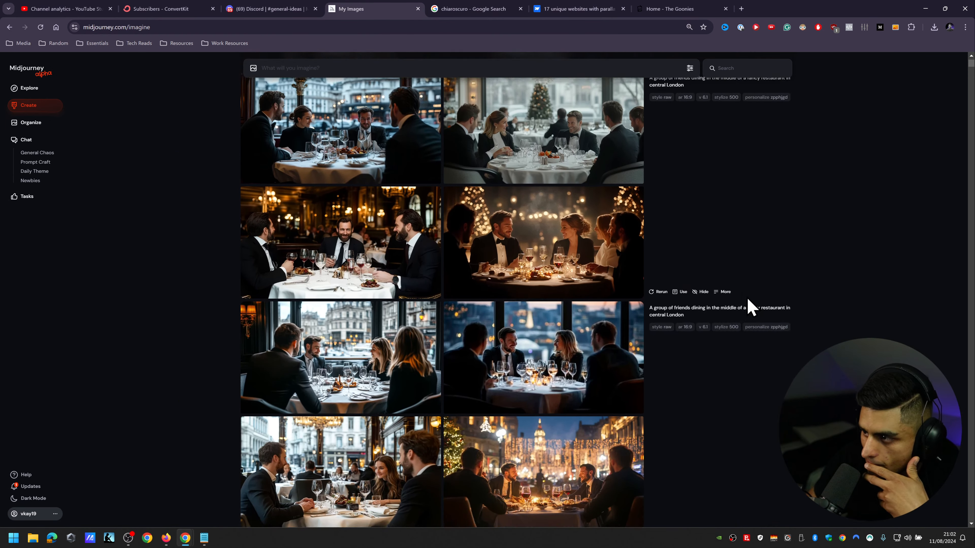
{"action": "left_click", "coordinate": [576, 188]}
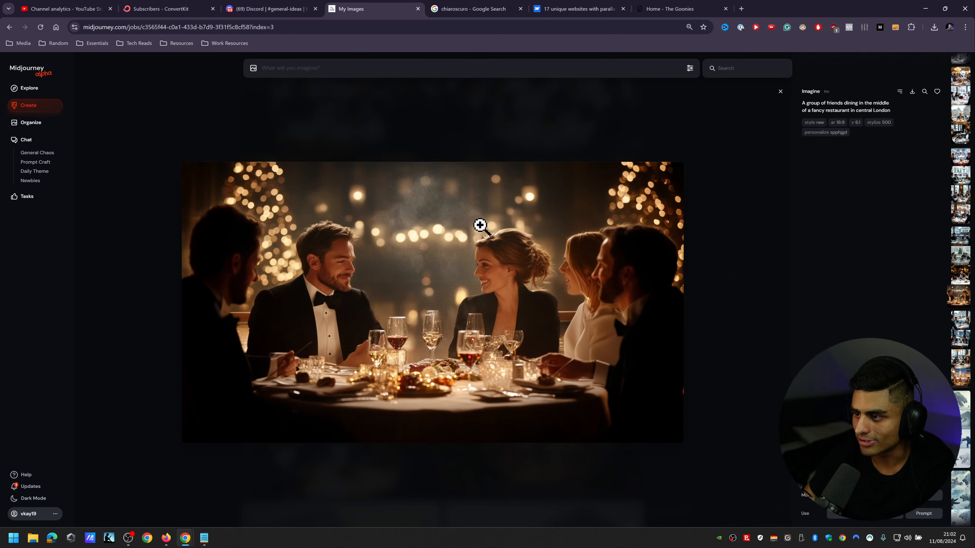
{"action": "key", "text": "ctrl+plus"}
{"action": "key", "text": "ctrl+minus"}
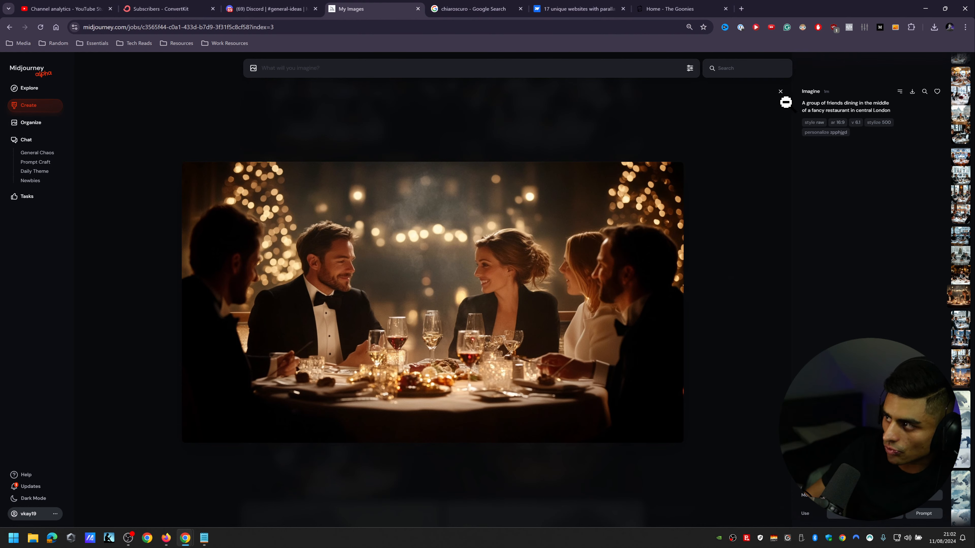
{"action": "left_click", "coordinate": [781, 92]}
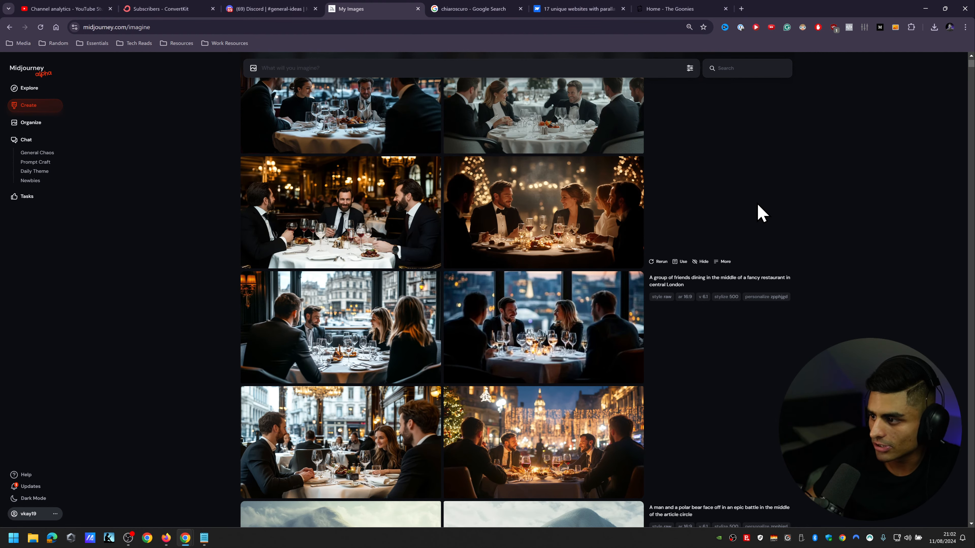
Step: View the image of four men dining before Christmas street lights at dusk enlarged, and close it
{"action": "scroll", "coordinate": [783, 246], "scroll_direction": "down", "scroll_amount": 3}
{"action": "left_click", "coordinate": [555, 279]}
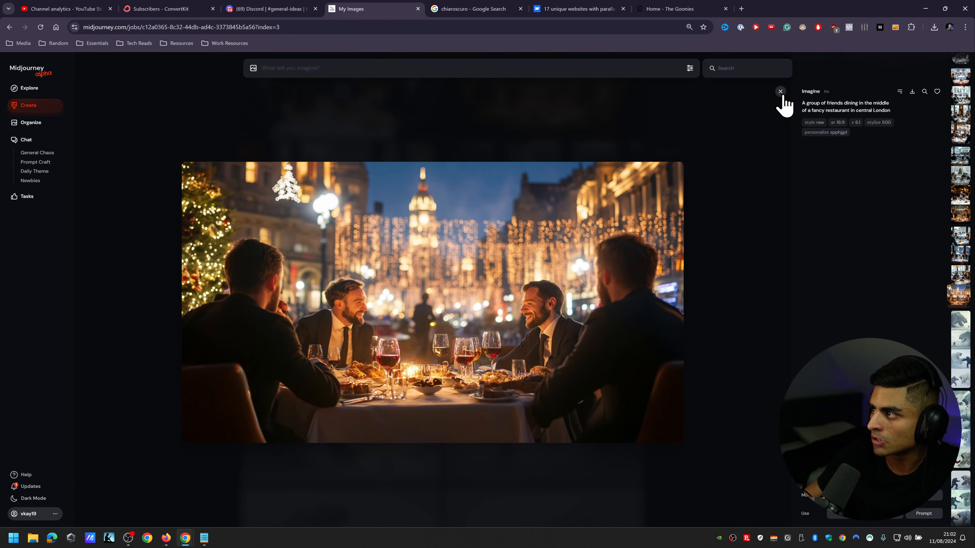
{"action": "left_click", "coordinate": [782, 93]}
{"action": "scroll", "coordinate": [788, 272], "scroll_direction": "up", "scroll_amount": 2}
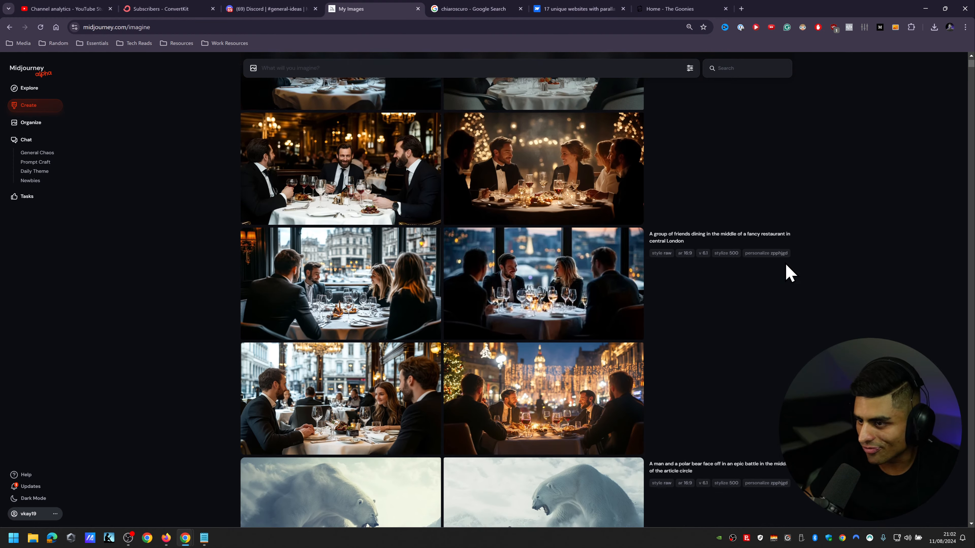
Step: Open the chandelier-lit restaurant image of a woman seated with two men and generate variations of it
{"action": "left_click", "coordinate": [316, 367]}
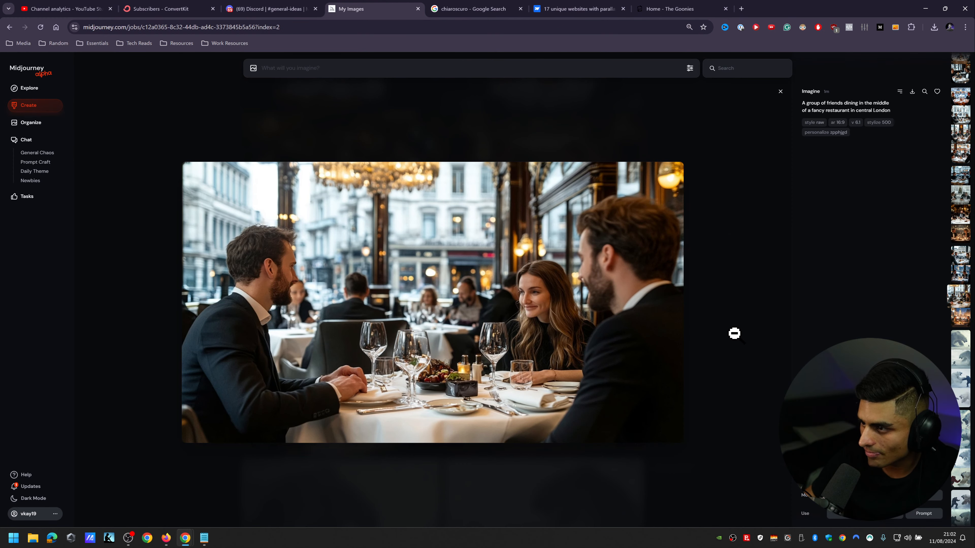
{"action": "left_click", "coordinate": [780, 92]}
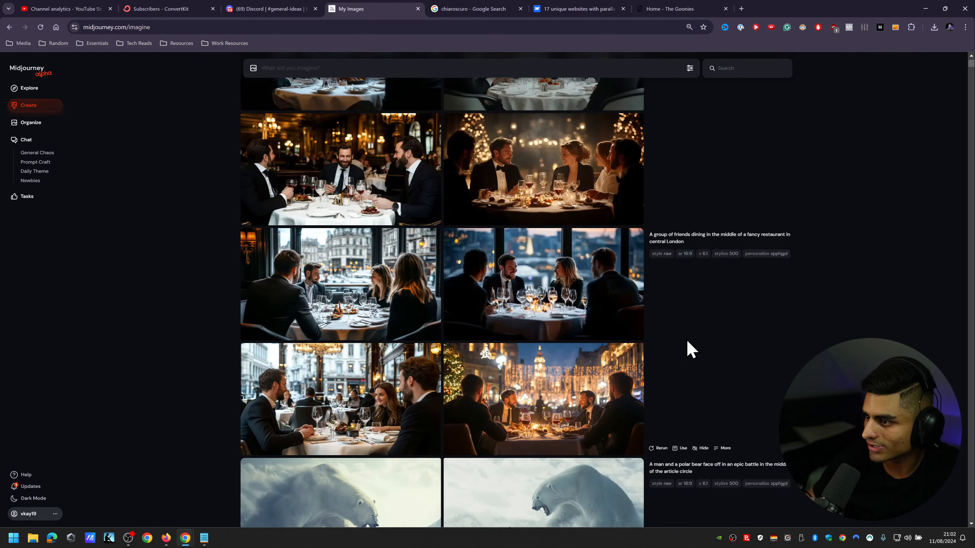
{"action": "left_click", "coordinate": [386, 384]}
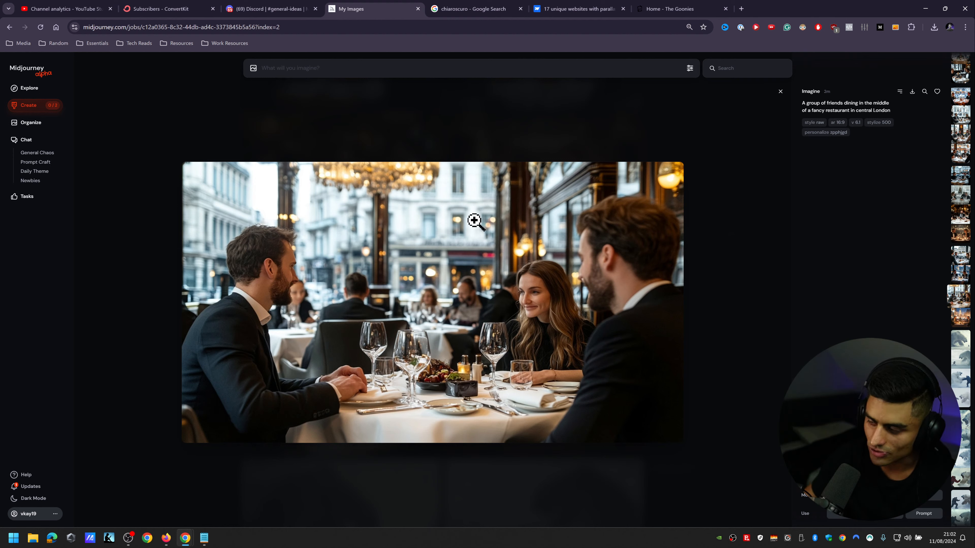
{"action": "left_click", "coordinate": [269, 7]}
{"action": "left_click", "coordinate": [385, 5]}
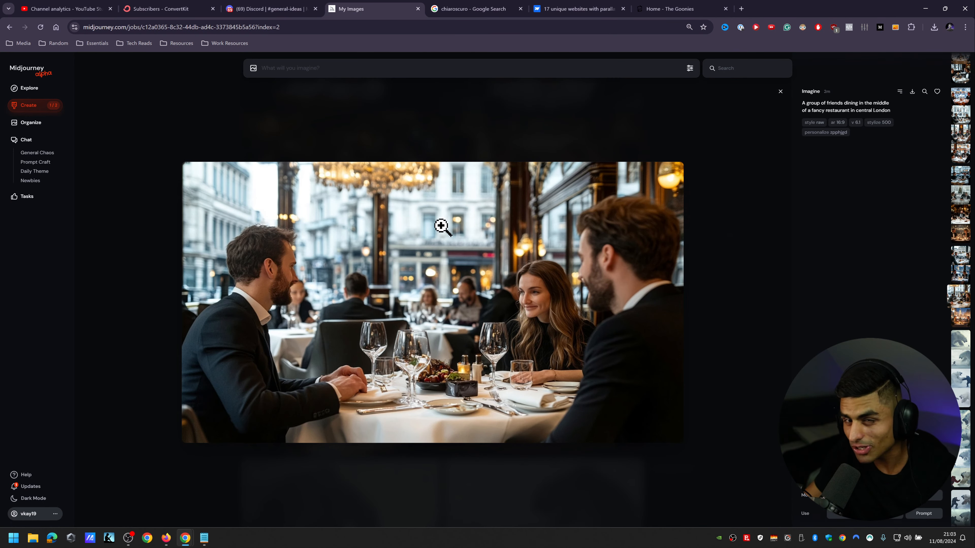
Step: Close the enlarged image and review the new variation sets at the start of the creation feed
{"action": "left_click", "coordinate": [780, 92]}
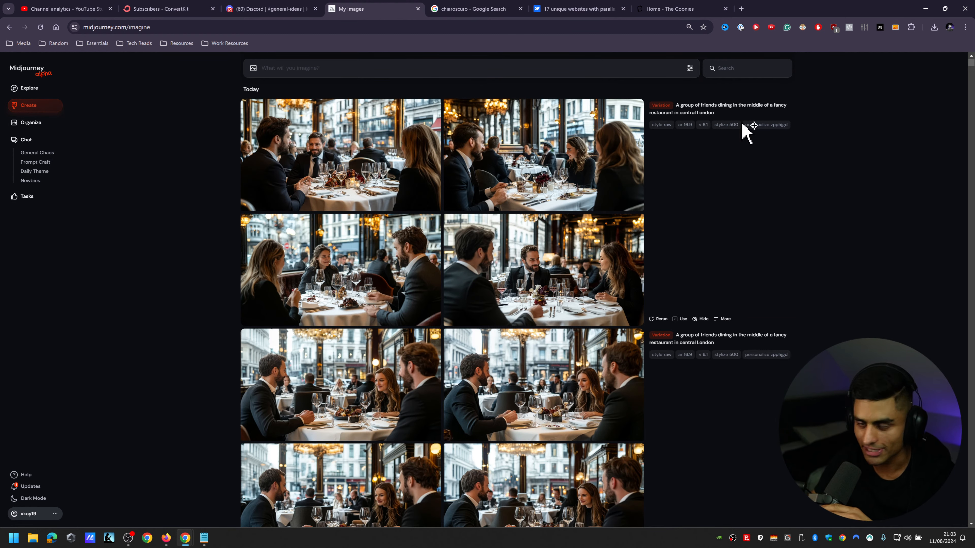
{"action": "scroll", "coordinate": [864, 269], "scroll_direction": "down", "scroll_amount": 3}
{"action": "scroll", "coordinate": [866, 298], "scroll_direction": "up", "scroll_amount": 3}
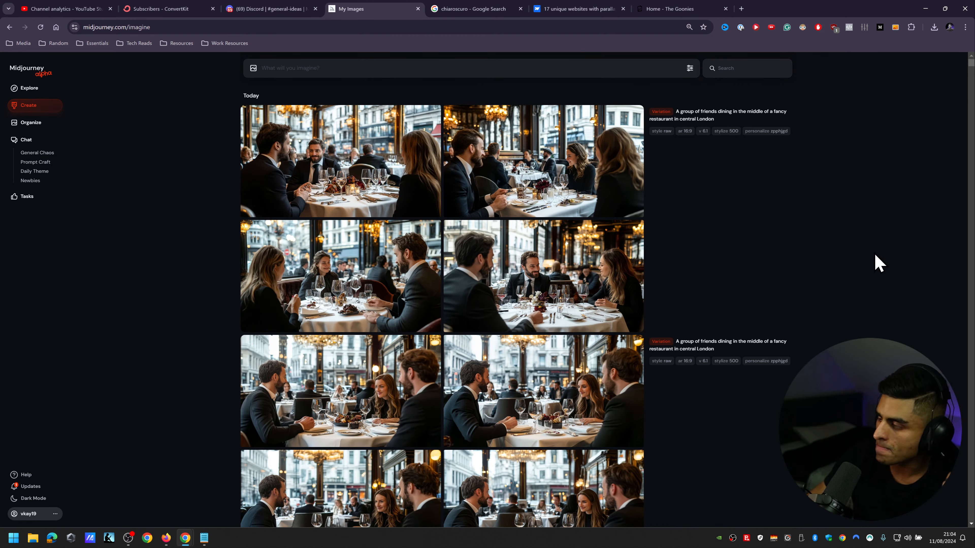
Step: Open the image generation settings and set Stylization to its maximum of 1000
{"action": "left_click", "coordinate": [690, 68]}
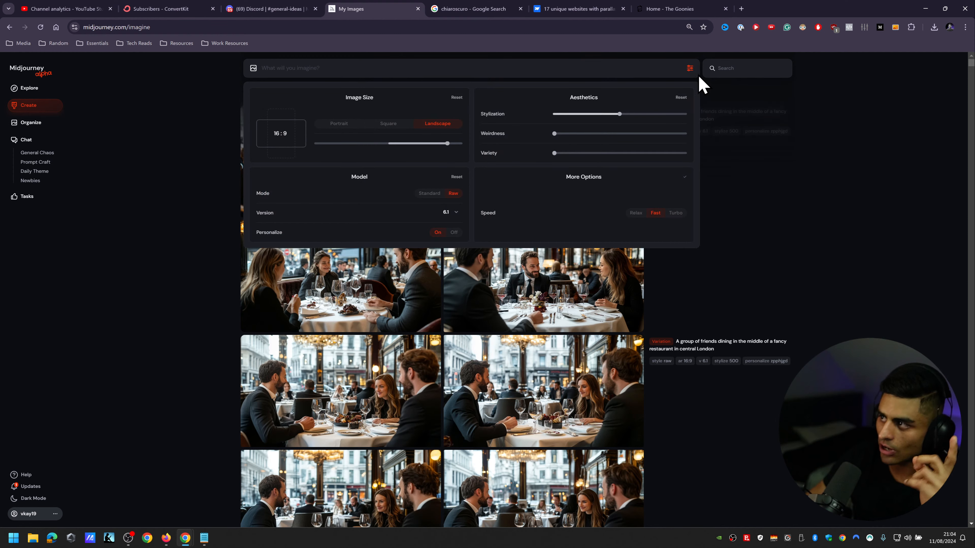
{"action": "mouse_move", "coordinate": [618, 115]}
{"action": "left_click_drag", "start_coordinate": [618, 114], "coordinate": [966, 143]}
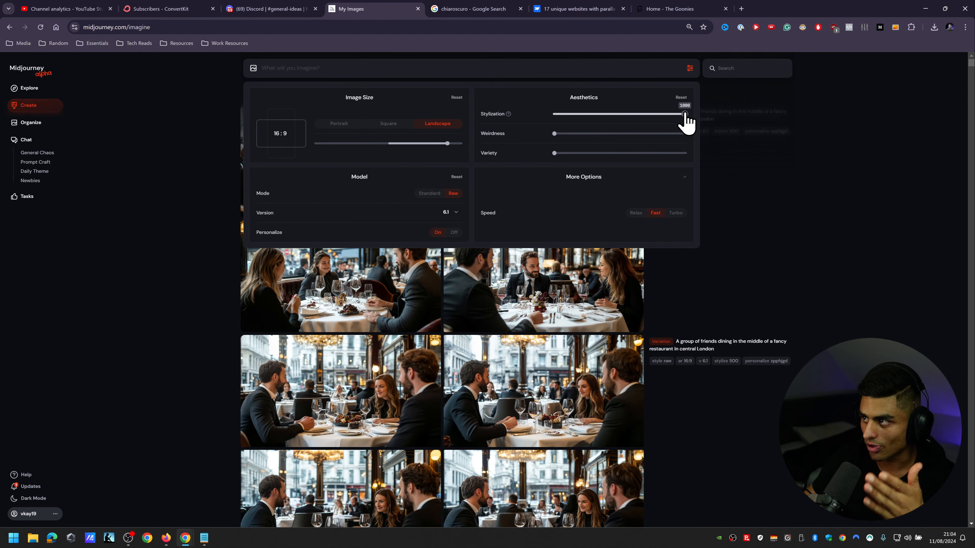
Step: Switch to Discord and point out the code zpphjgd in the latest personalization code list
{"action": "left_click", "coordinate": [295, 8]}
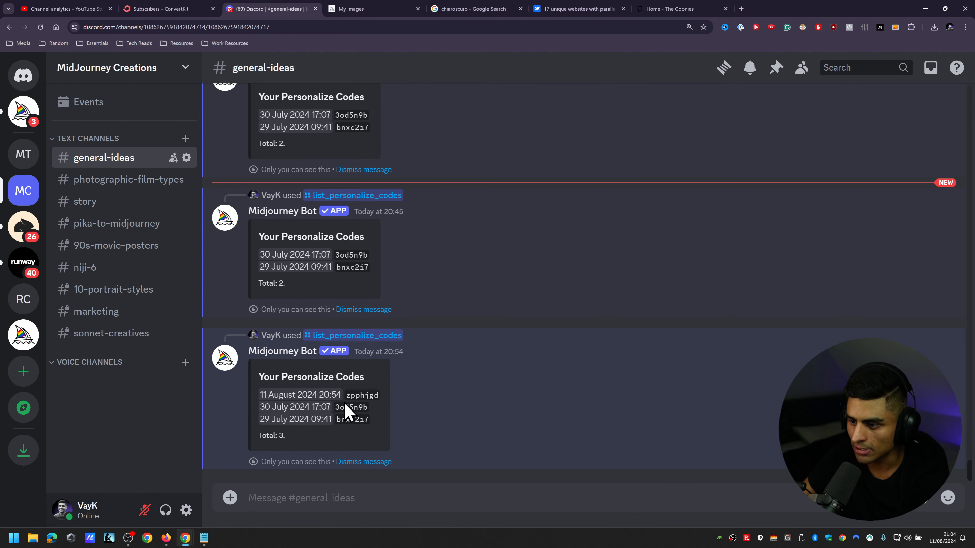
{"action": "double_click", "coordinate": [361, 395]}
{"action": "left_click", "coordinate": [523, 406]}
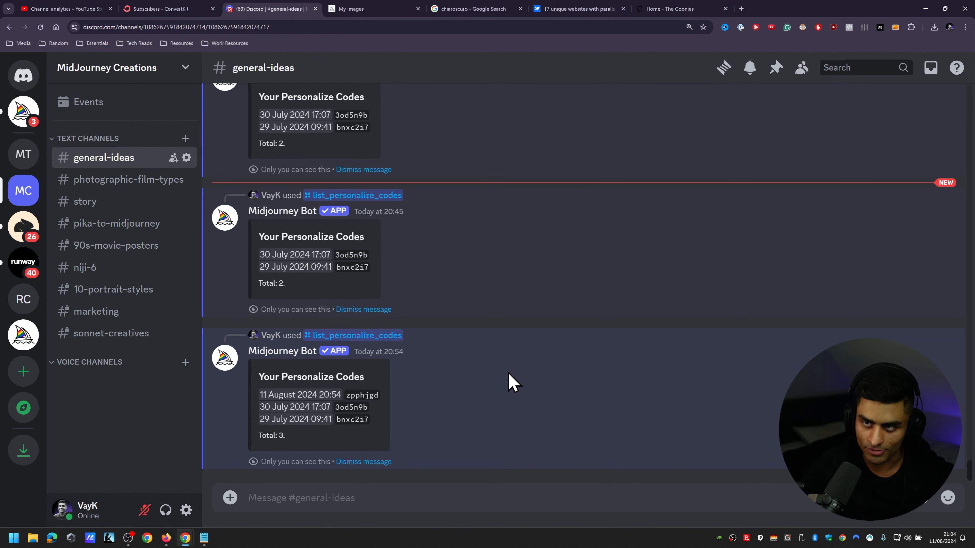
Step: Switch back to Midjourney and start a new prompt reading "A cinematic still of a two shot"
{"action": "left_click", "coordinate": [391, 10]}
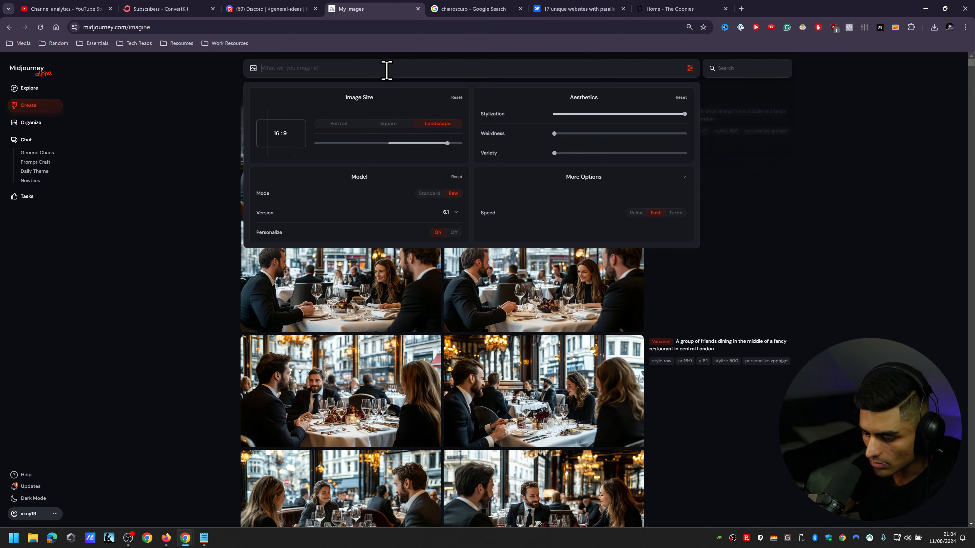
{"action": "left_click", "coordinate": [386, 71]}
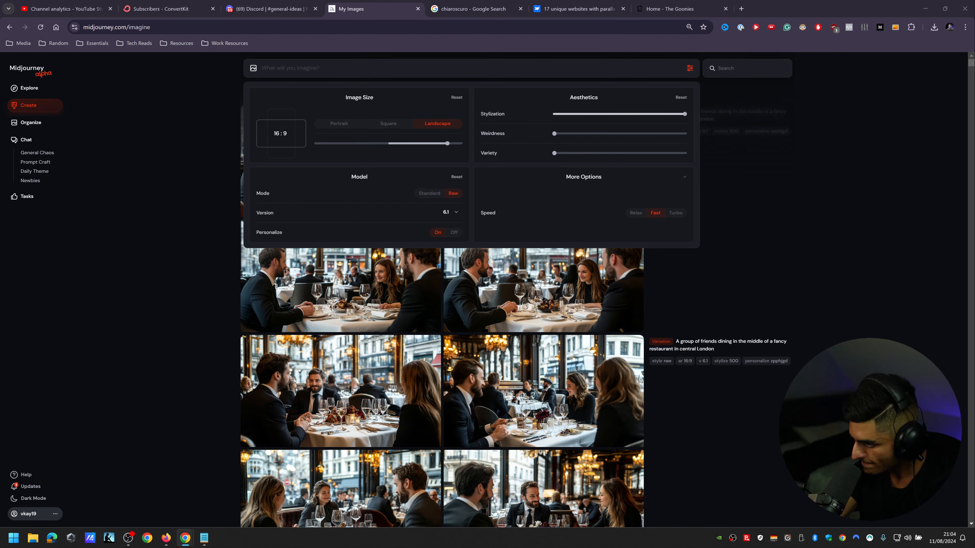
{"action": "left_click", "coordinate": [300, 69]}
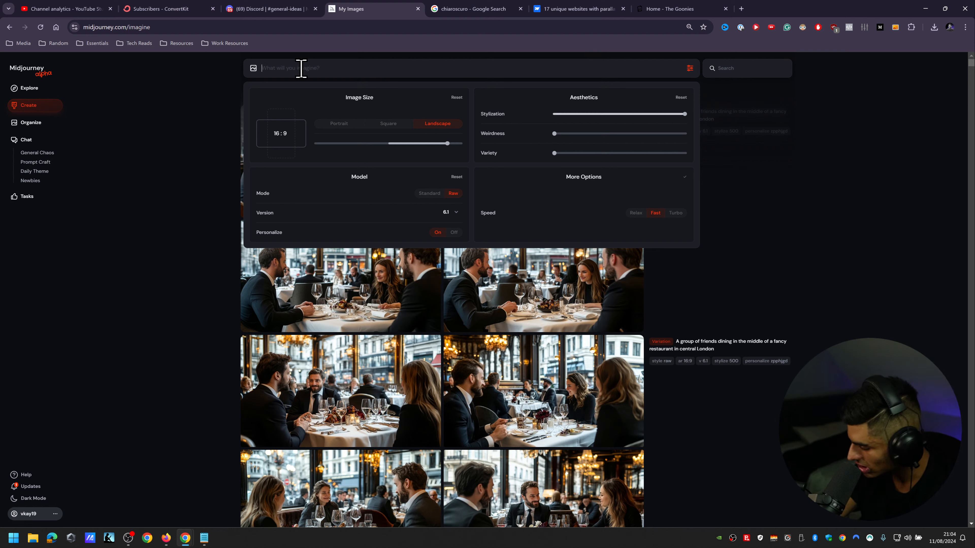
{"action": "type", "text": "An"}
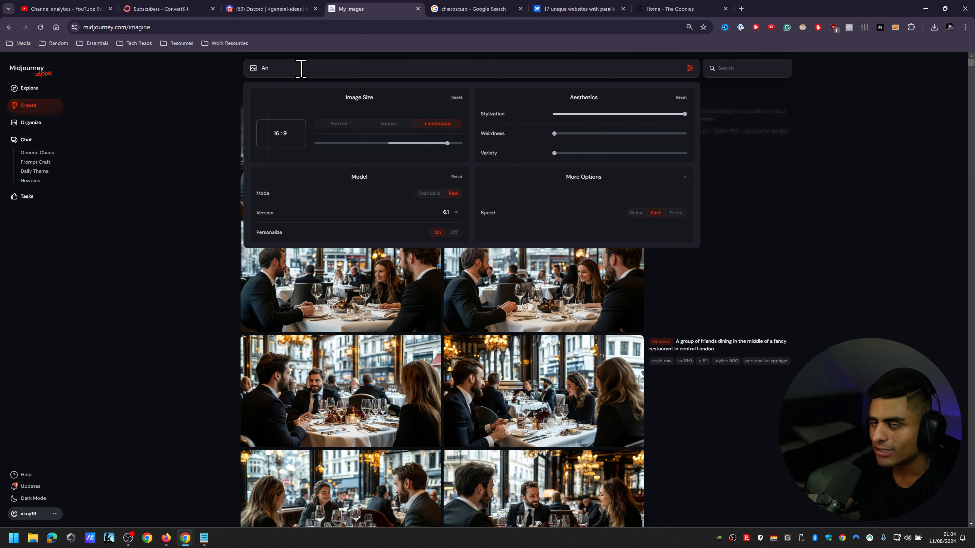
{"action": "key", "text": "BackSpace"}
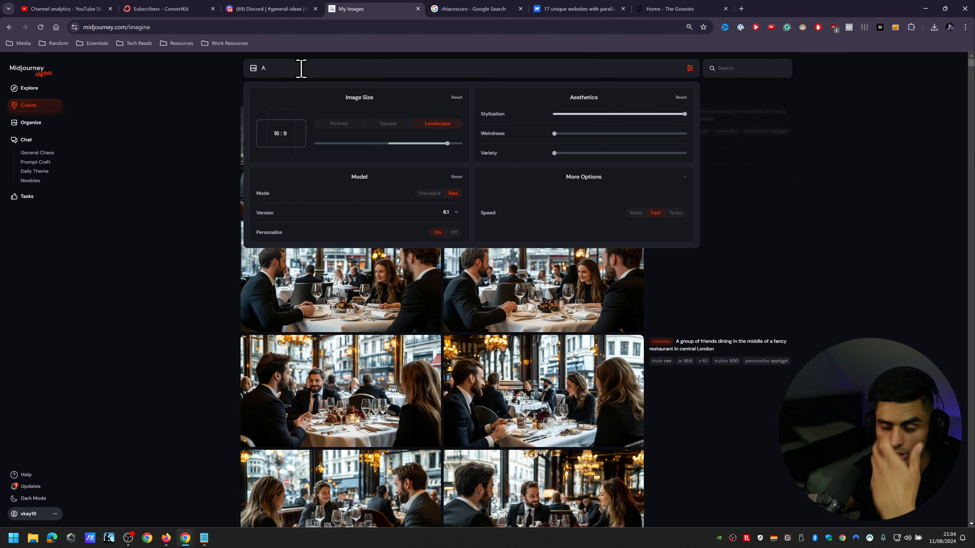
{"action": "type", "text": "tw"}
{"action": "key", "text": "BackSpace"}
{"action": "key", "text": "BackSpace"}
{"action": "key", "text": "BackSpace"}
{"action": "type", "text": "co"}
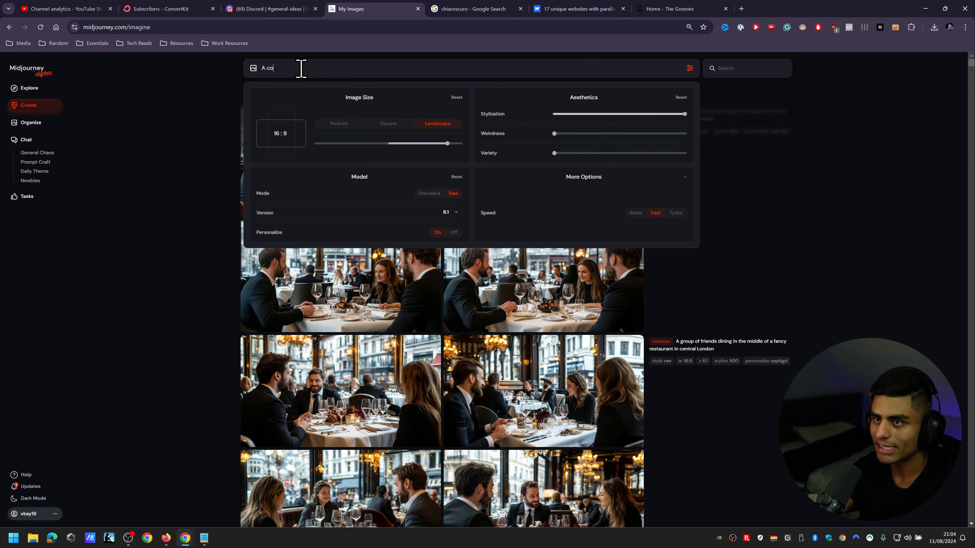
{"action": "key", "text": "BackSpace"}
{"action": "type", "text": "inematic still of a"}
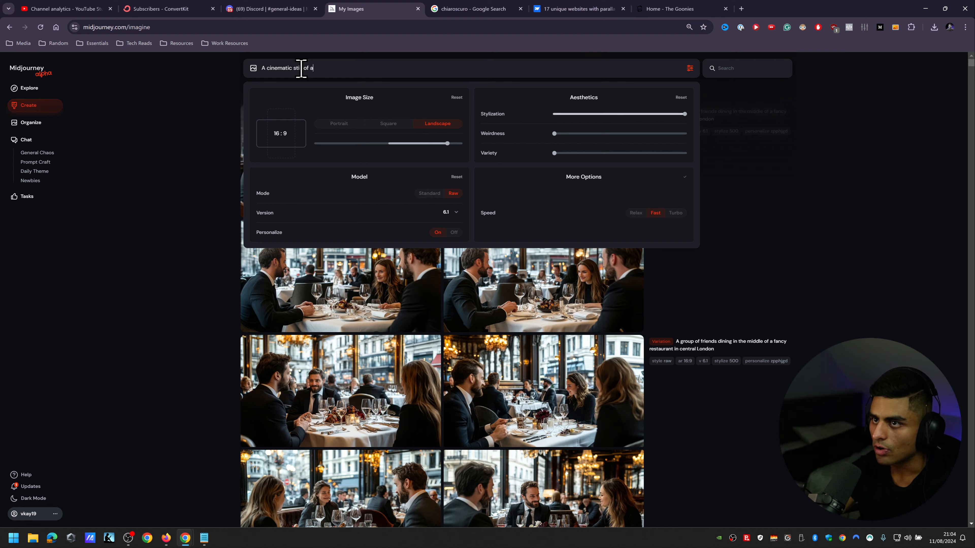
{"action": "type", "text": " two shot"}
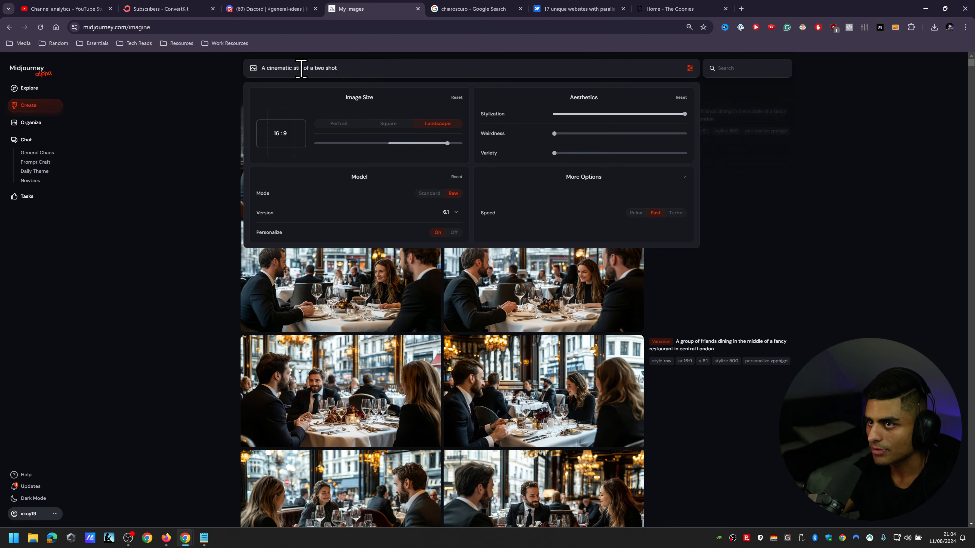
{"action": "type", "text": ","}
Step: Continue the prompt with "featuring a man and a woman"
{"action": "key", "text": "BackSpace"}
{"action": "key", "text": "BackSpace"}
{"action": "type", "text": "featur"}
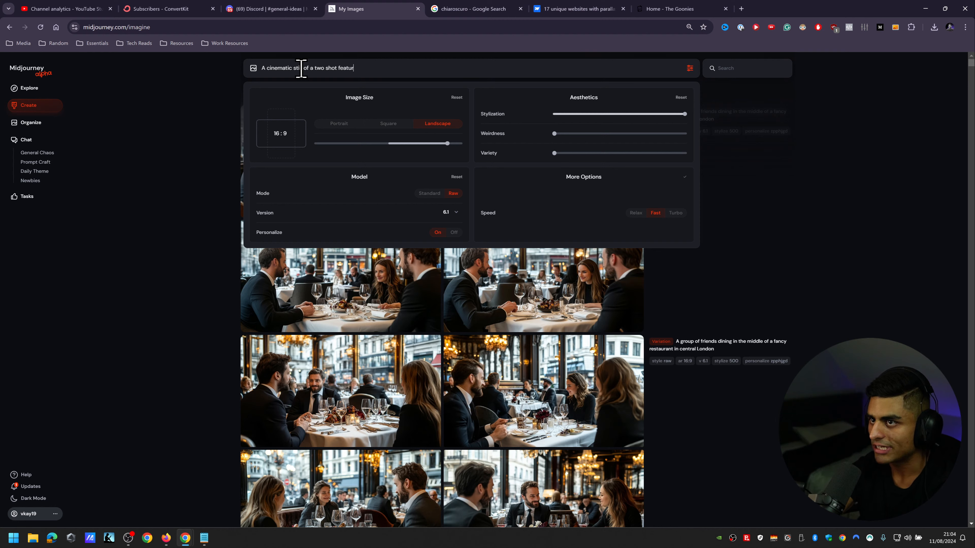
{"action": "type", "text": "ing a man and a woman"}
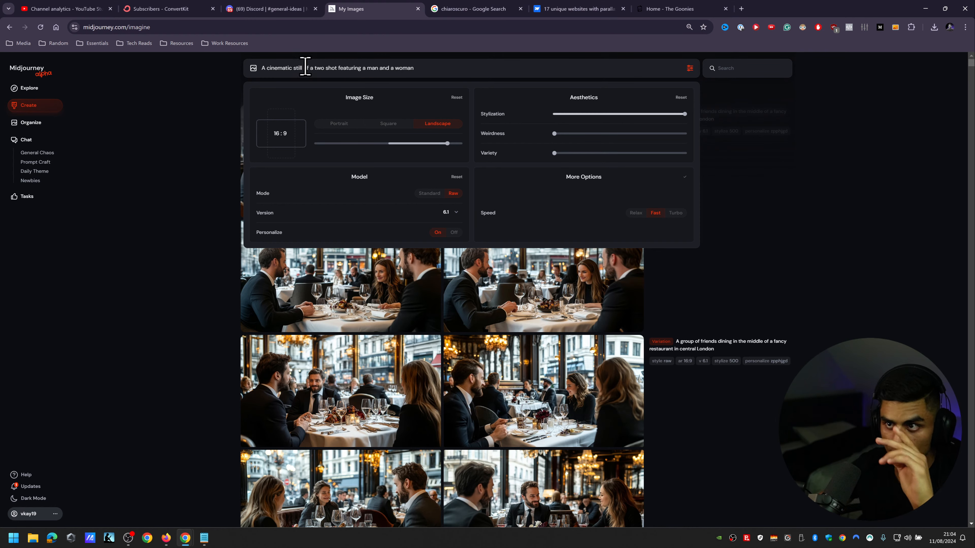
Step: Try adding ", medium shot of a" directly after "A cinematic" in the prompt
{"action": "left_click", "coordinate": [293, 67]}
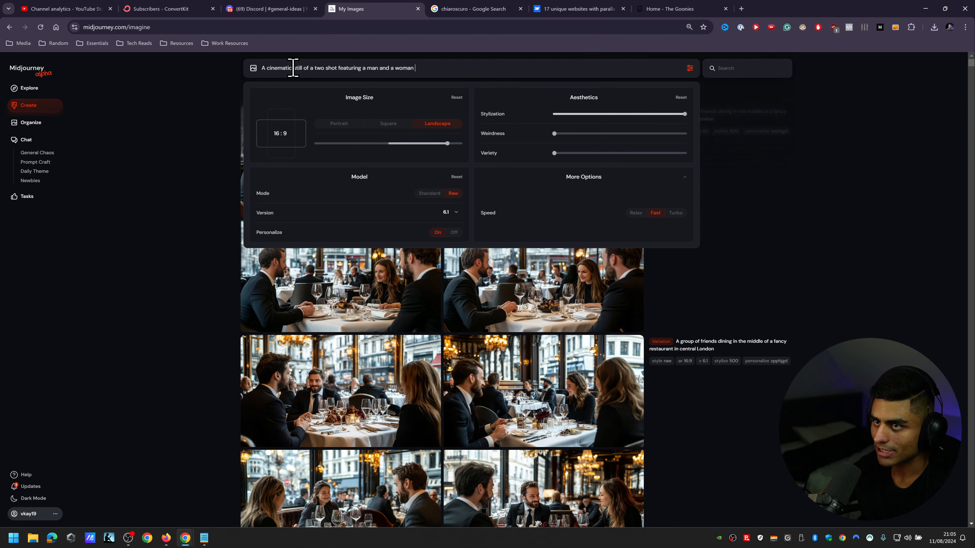
{"action": "type", "text": ", sm"}
{"action": "key", "text": "BackSpace"}
{"action": "key", "text": "BackSpace"}
{"action": "key", "text": "BackSpace"}
{"action": "key", "text": "BackSpace"}
{"action": "key", "text": "BackSpace"}
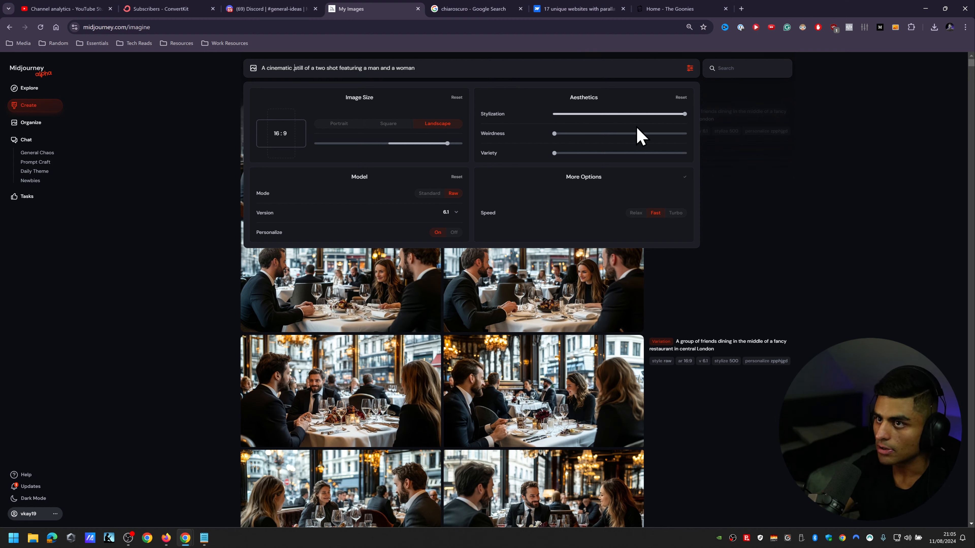
{"action": "type", "text": ", medium shot of "}
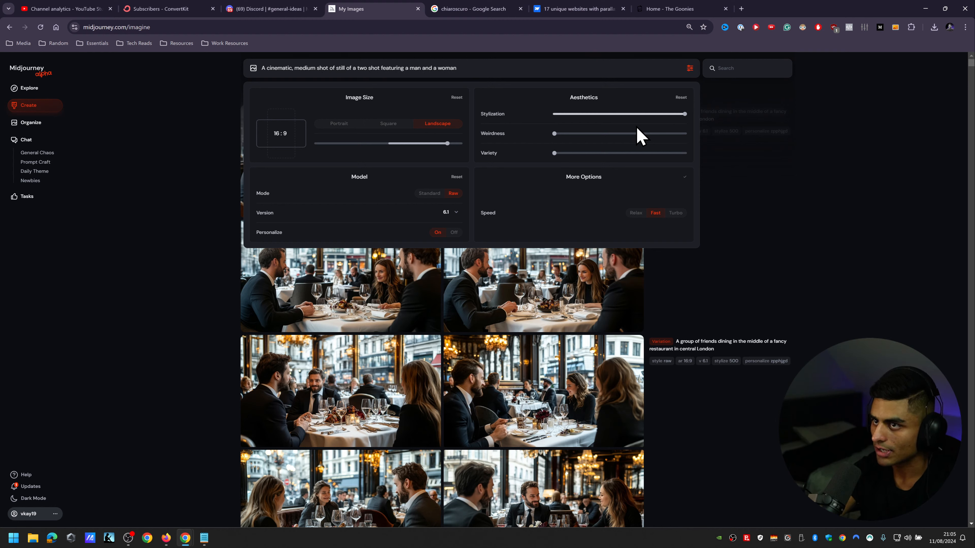
{"action": "type", "text": "a"}
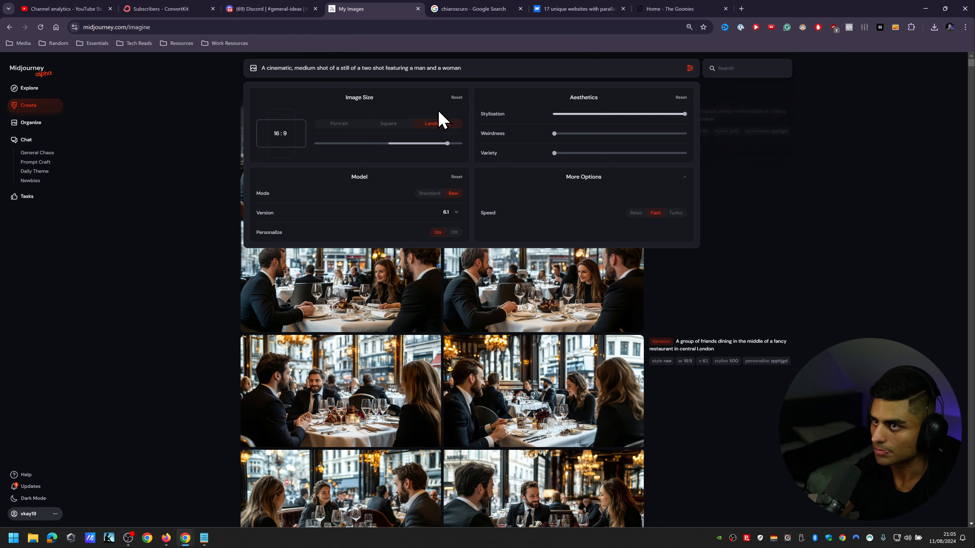
Step: Try trimming the redundant words that follow "medium shot" in the prompt
{"action": "key", "text": "BackSpace"}
{"action": "key", "text": "BackSpace"}
{"action": "key", "text": "BackSpace"}
{"action": "key", "text": "BackSpace"}
{"action": "key", "text": "BackSpace"}
{"action": "key", "text": "BackSpace"}
{"action": "key", "text": "BackSpace"}
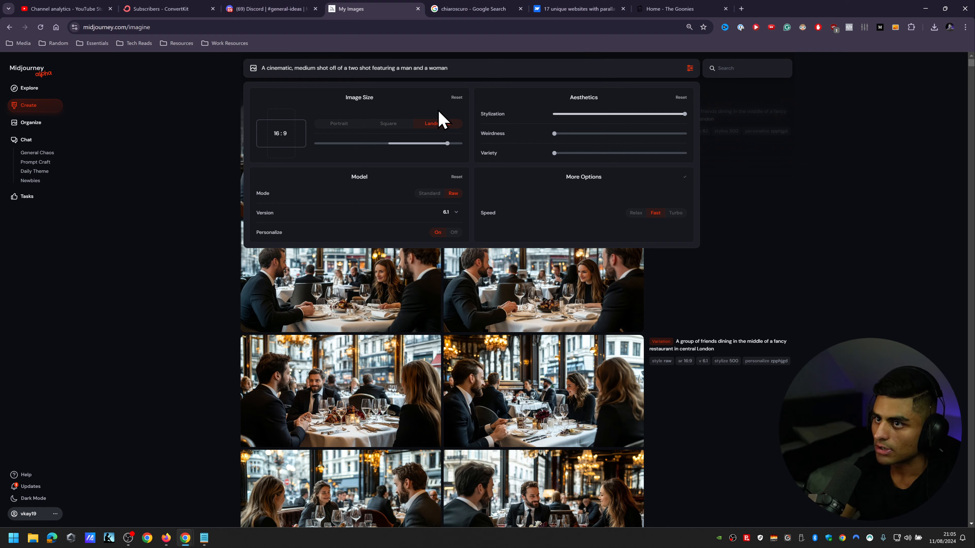
{"action": "key", "text": "BackSpace"}
{"action": "key", "text": "BackSpace"}
{"action": "key", "text": "BackSpace"}
{"action": "key", "text": "BackSpace"}
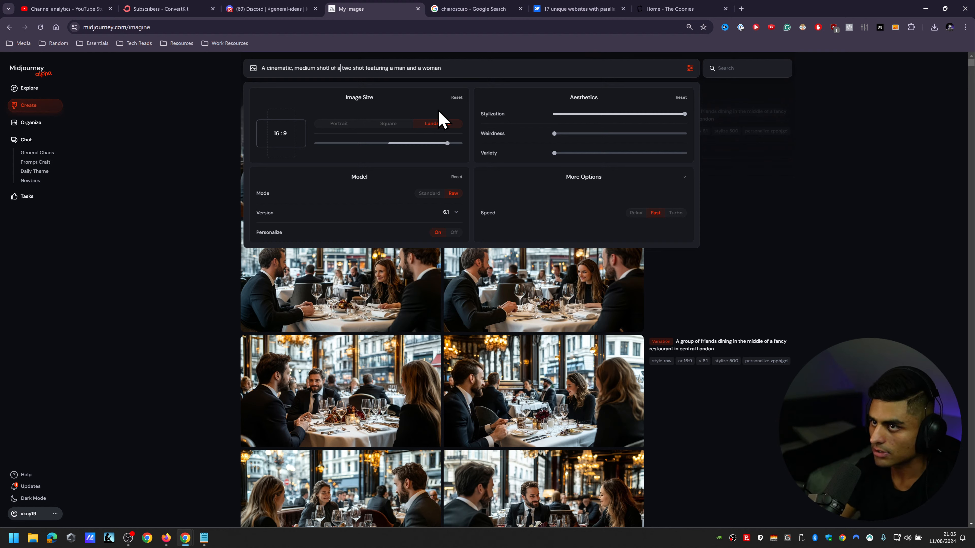
Step: Reword the prompt to "A cinematic two shot featuring a man and a woman", removing the medium shot and duplicate two shot wording
{"action": "left_click", "coordinate": [288, 68]}
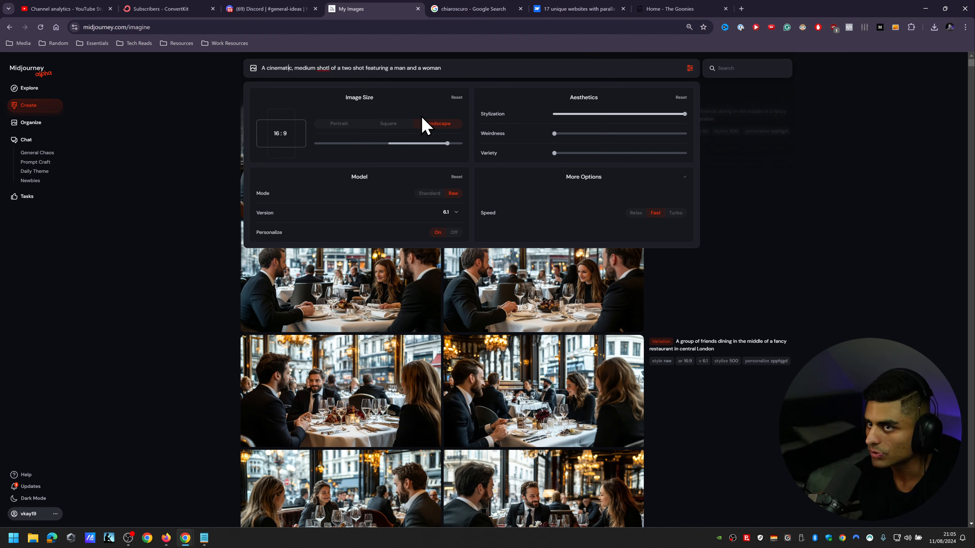
{"action": "type", "text": "two shot"}
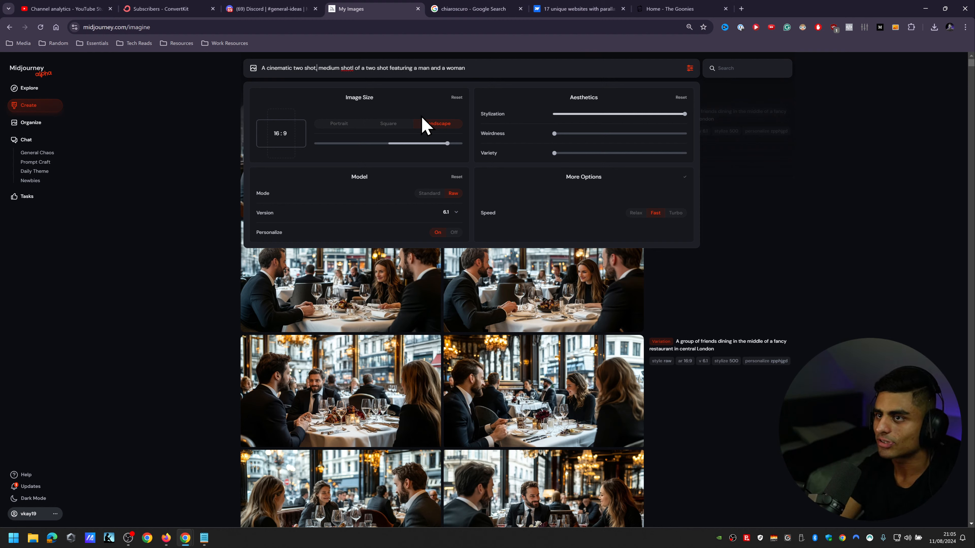
{"action": "key", "text": "ctrl+shift+Right"}
{"action": "key", "text": "ctrl+shift+Right"}
{"action": "key", "text": "ctrl+shift+Right"}
{"action": "key", "text": "ctrl+shift+Right"}
{"action": "key", "text": "ctrl+shift+Right"}
{"action": "key", "text": "ctrl+shift+Right"}
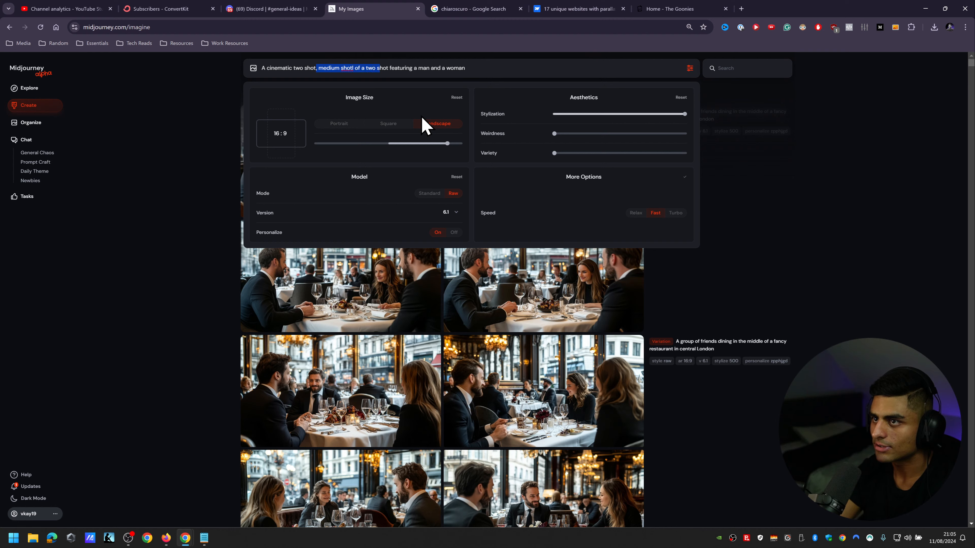
{"action": "key", "text": "BackSpace"}
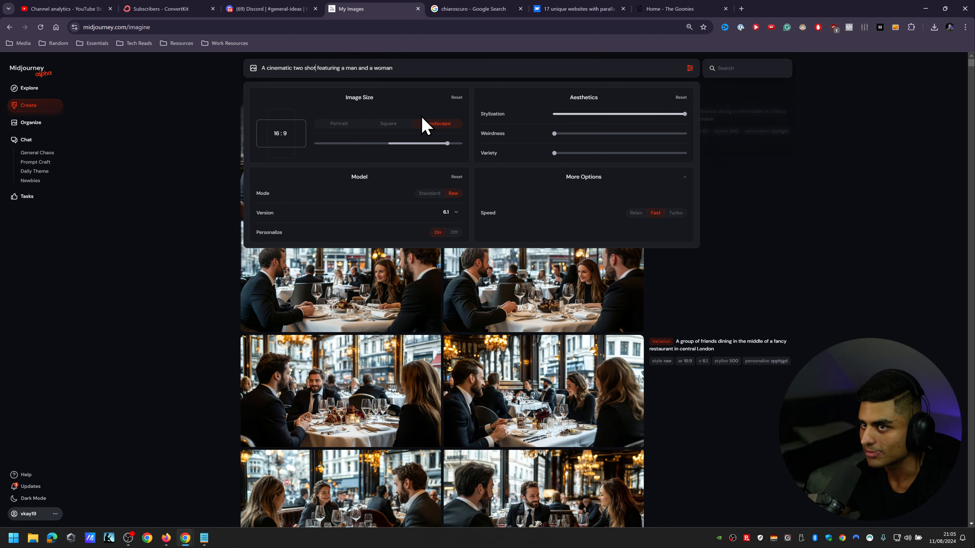
Step: Complete the prompt with "stood in a vast metropolis. The year is 2050 and the world is desolate around them --ar 16:9 --r 5 --p zpphjgd"
{"action": "left_click", "coordinate": [410, 74]}
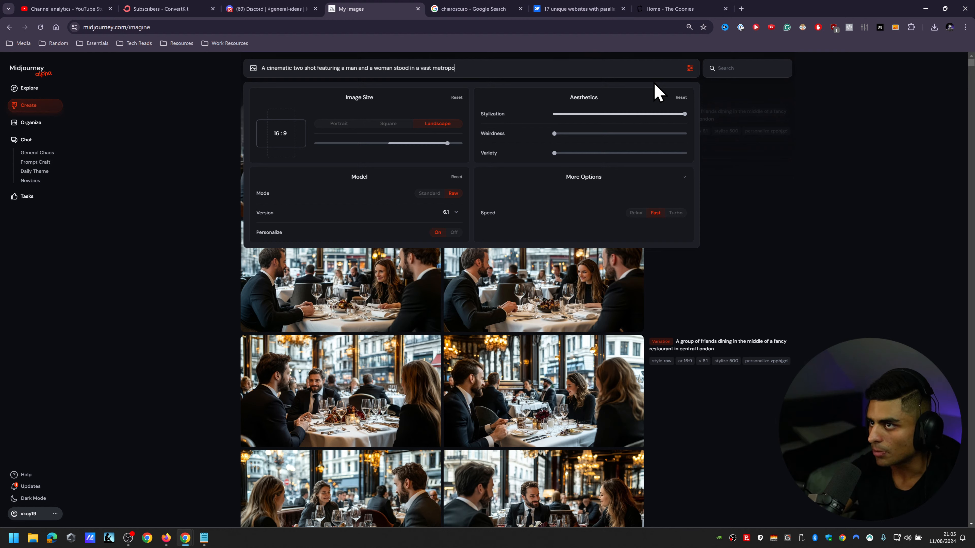
{"action": "type", "text": ". "}
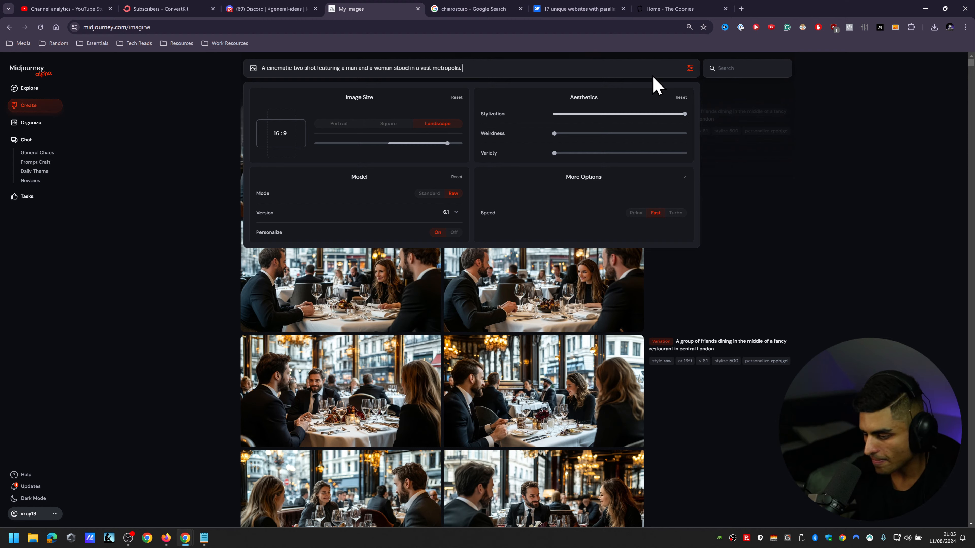
{"action": "type", "text": "The yea"}
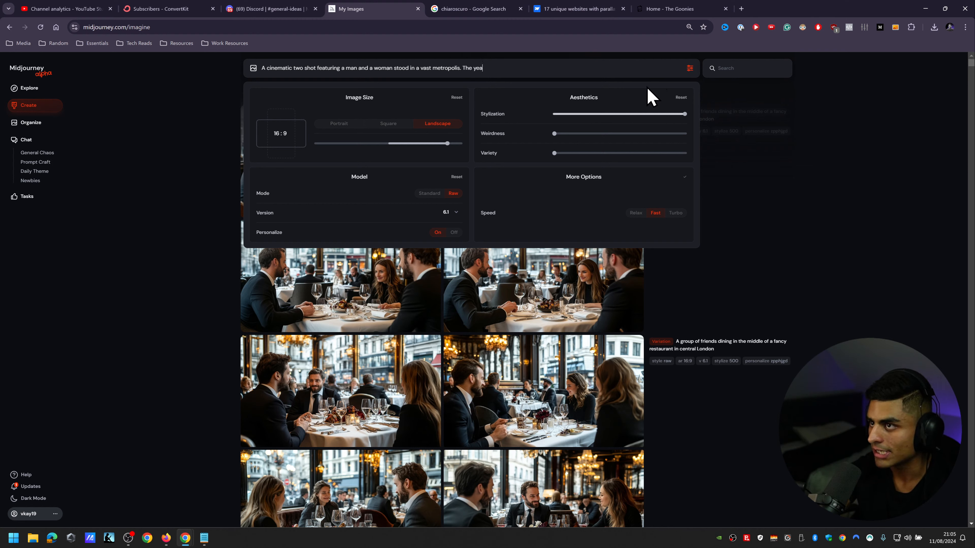
{"action": "type", "text": "r is 2050"}
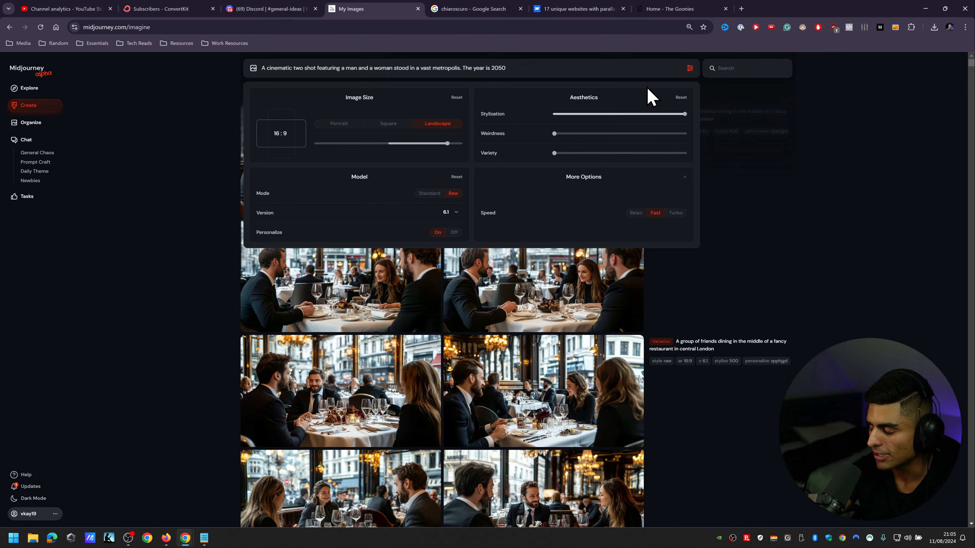
{"action": "type", "text": " and the"}
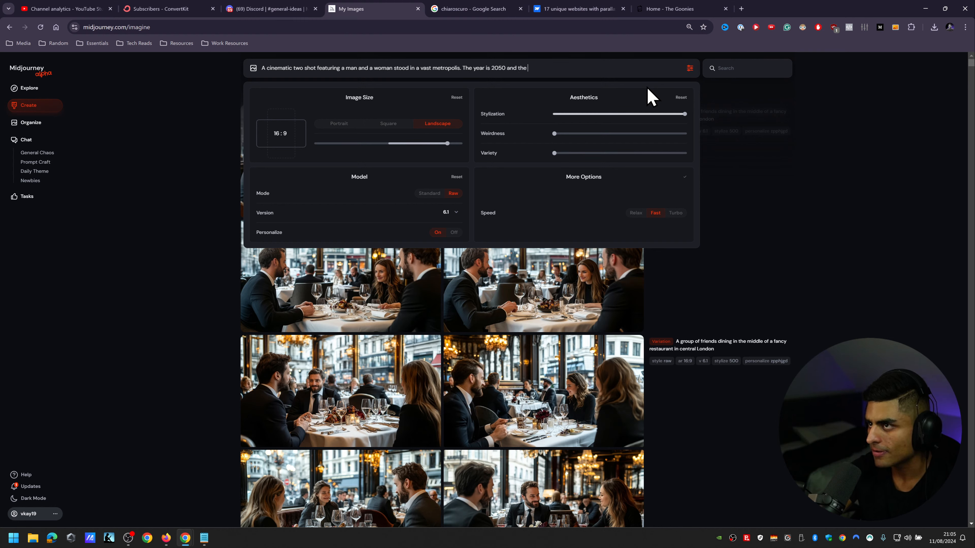
{"action": "type", "text": " w"}
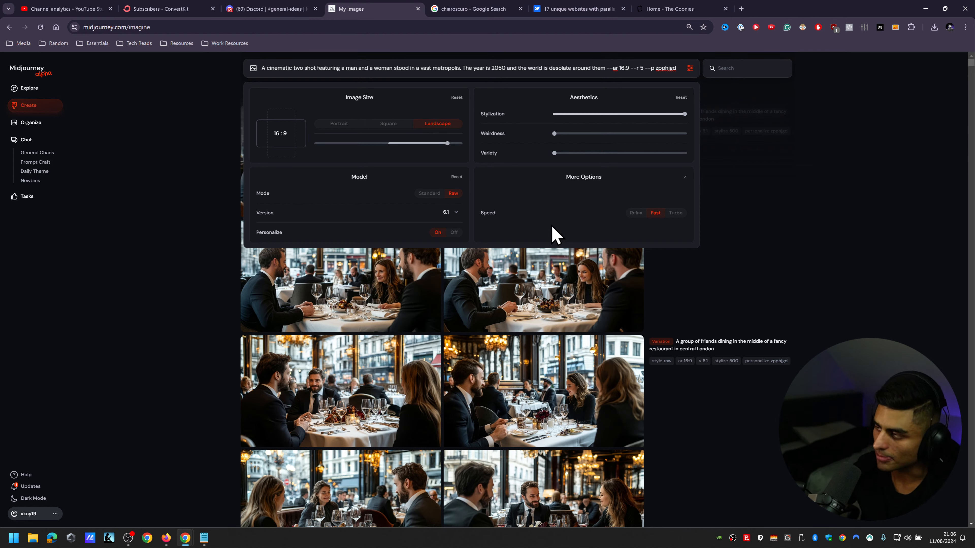
Step: Submit the finished prompt for generation and close the image settings
{"action": "left_click_drag", "start_coordinate": [531, 68], "coordinate": [814, 79]}
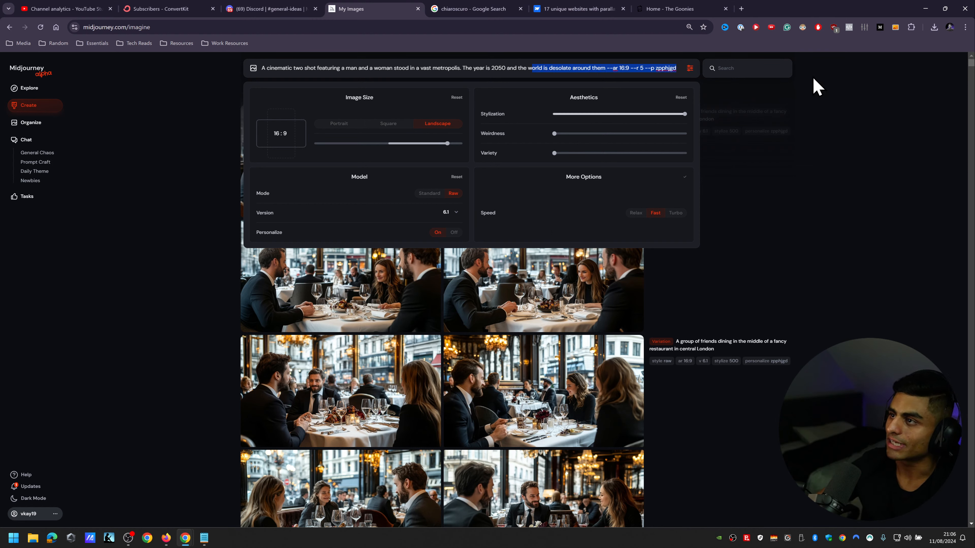
{"action": "left_click", "coordinate": [655, 69]}
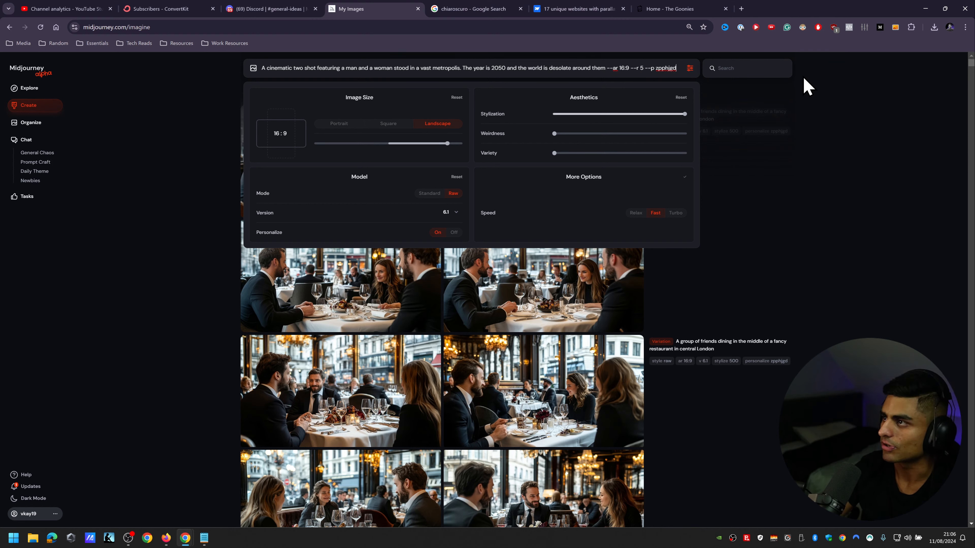
{"action": "key", "text": "Return"}
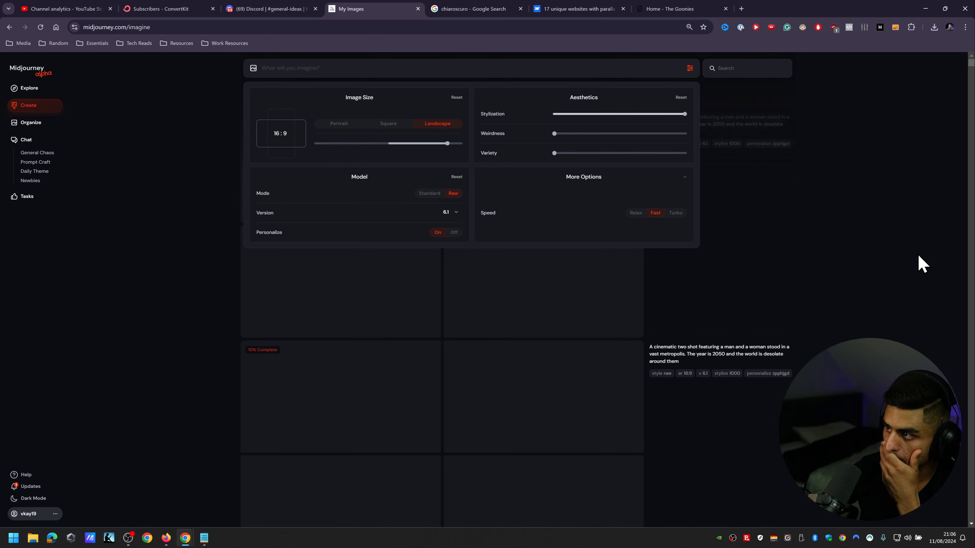
{"action": "left_click", "coordinate": [912, 250]}
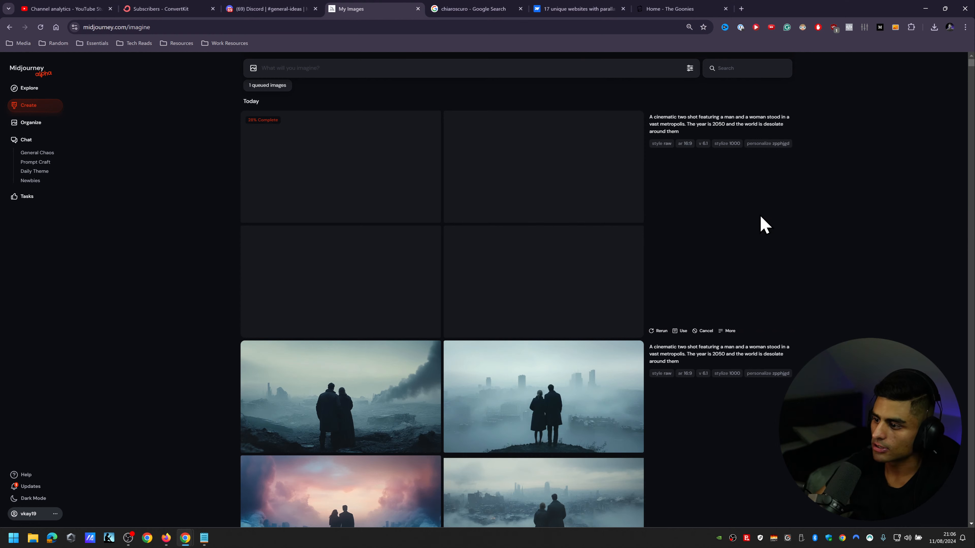
Step: Enlarge the two images of the couple overlooking the misty city, and look through the other generated sets
{"action": "left_click", "coordinate": [568, 395]}
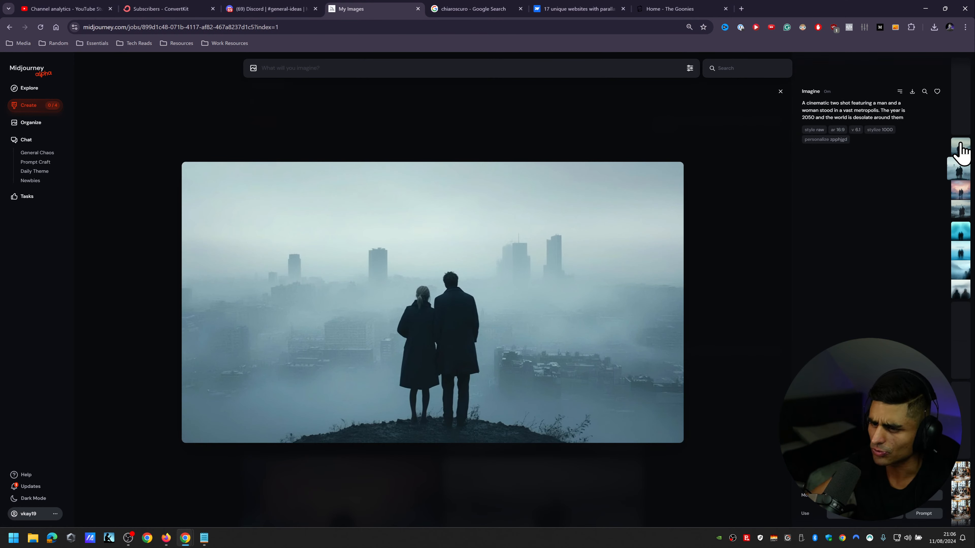
{"action": "left_click", "coordinate": [137, 277]}
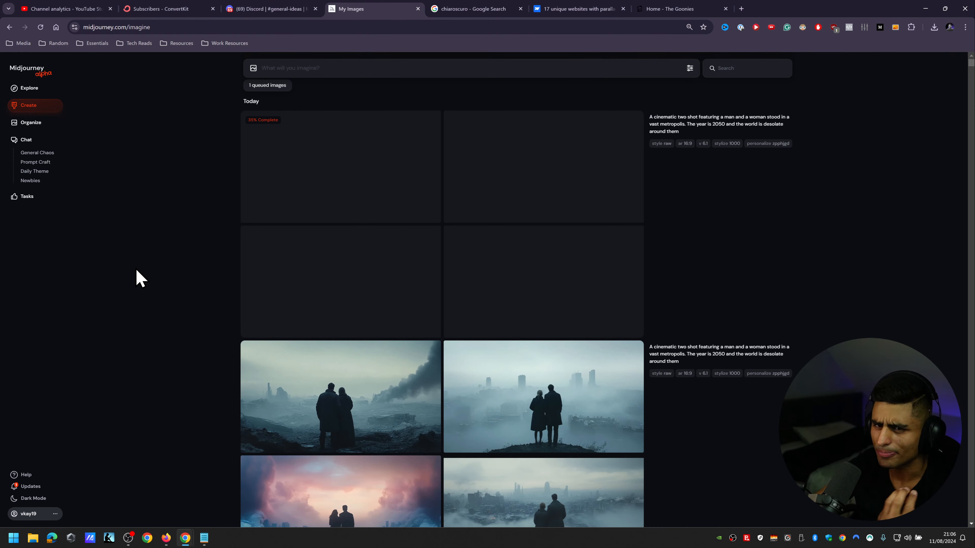
{"action": "scroll", "coordinate": [138, 269], "scroll_direction": "down", "scroll_amount": 5}
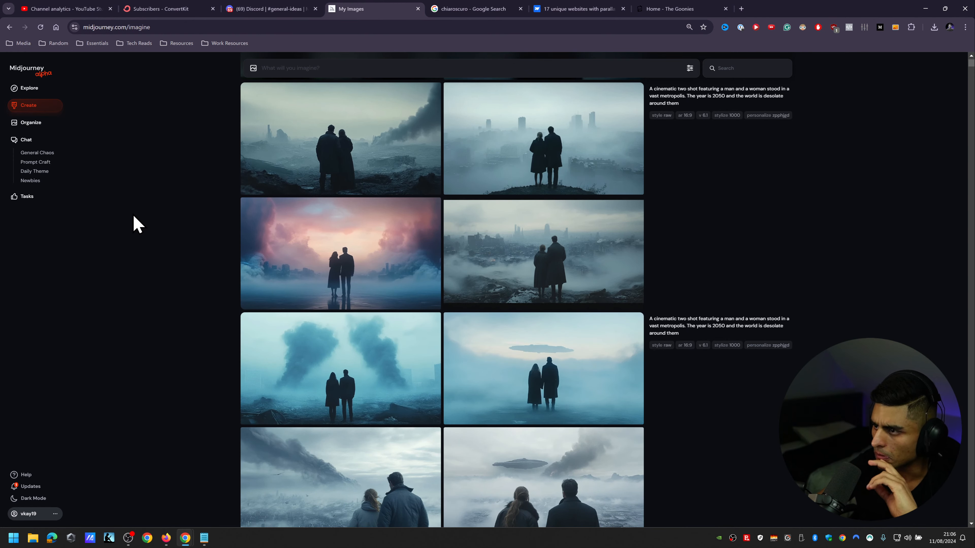
{"action": "left_click", "coordinate": [583, 232]}
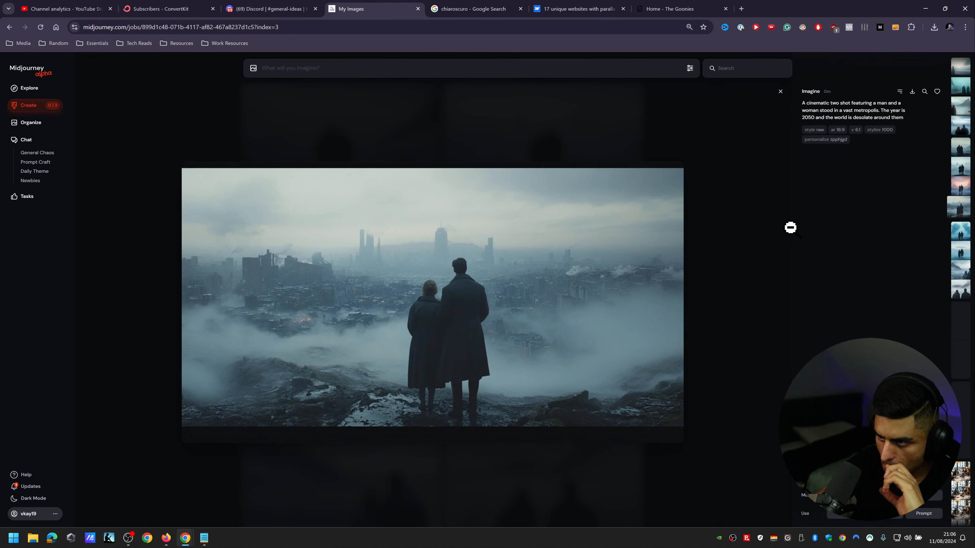
{"action": "left_click", "coordinate": [95, 230]}
{"action": "scroll", "coordinate": [161, 236], "scroll_direction": "down", "scroll_amount": 4}
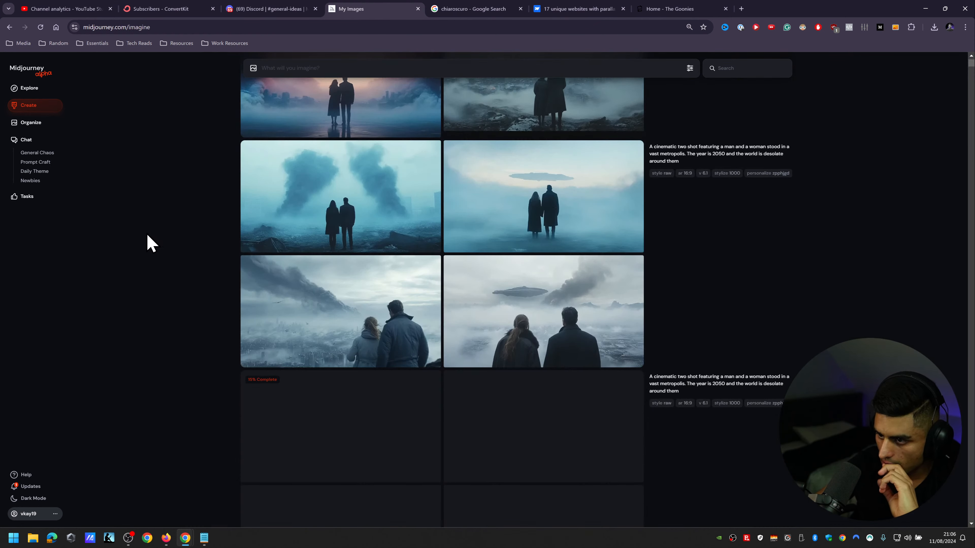
Step: Look through the newest generated sets of the desolate 2050 metropolis prompt
{"action": "scroll", "coordinate": [148, 236], "scroll_direction": "down", "scroll_amount": 2}
{"action": "scroll", "coordinate": [147, 235], "scroll_direction": "up", "scroll_amount": 7}
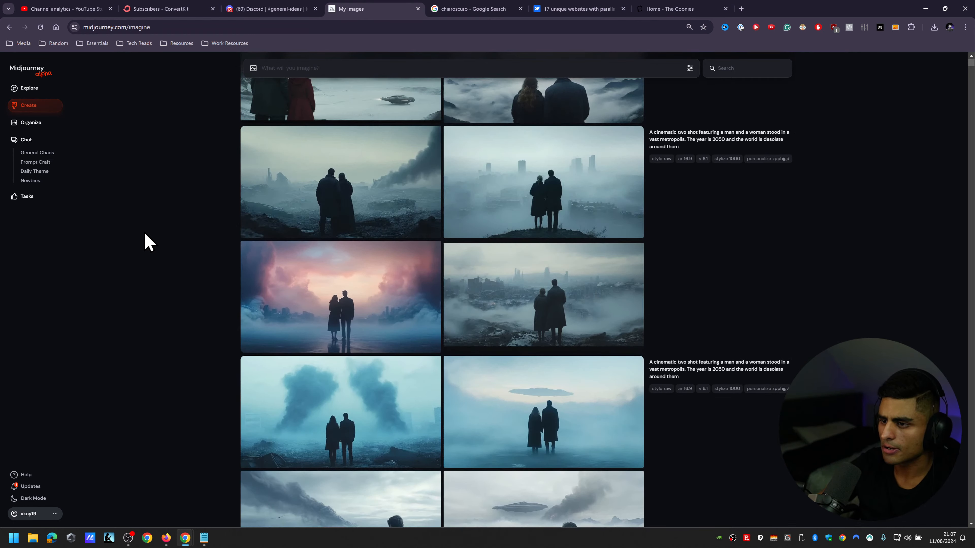
{"action": "scroll", "coordinate": [147, 242], "scroll_direction": "up", "scroll_amount": 5}
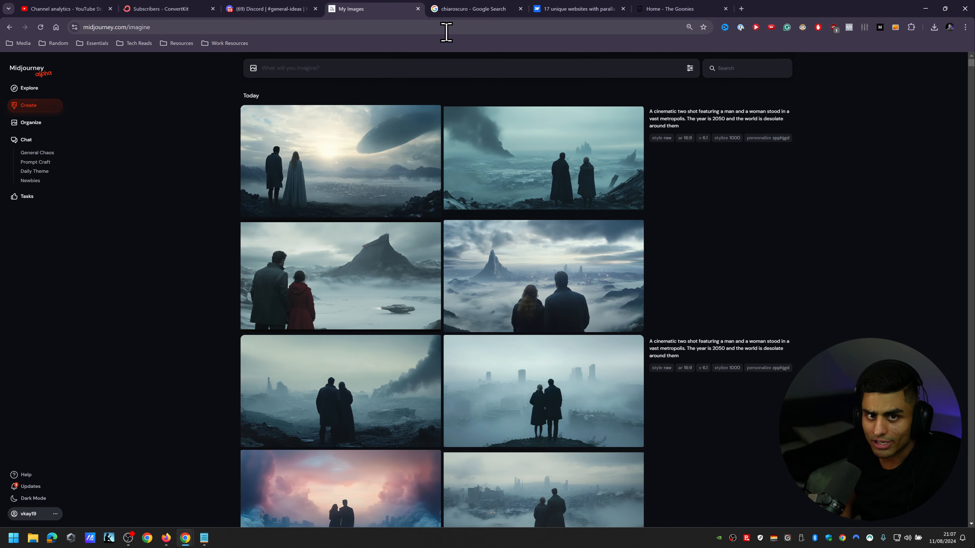
Step: Search the web for filmgrab in a new tab, open film-grab.com and browse the film stills on its home page
{"action": "left_click", "coordinate": [741, 8]}
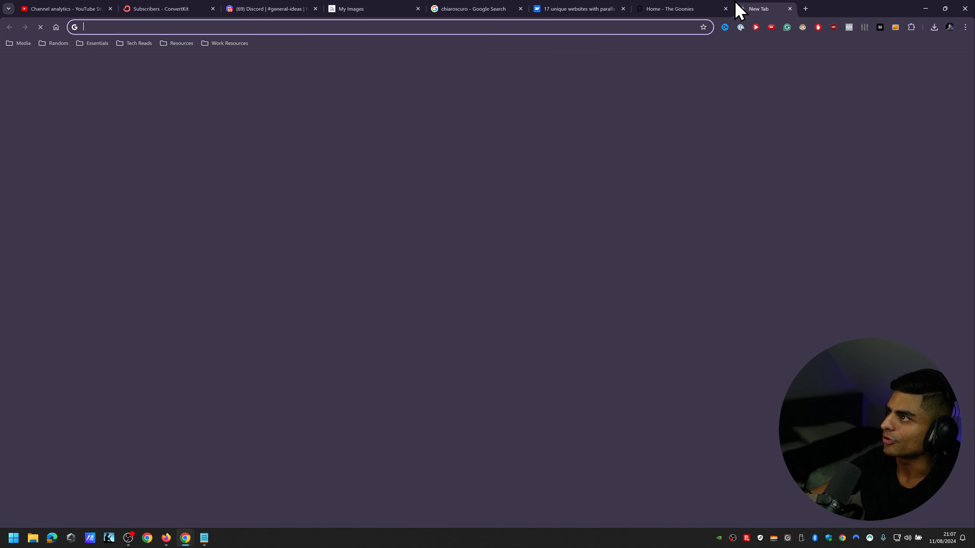
{"action": "type", "text": "filmgr"}
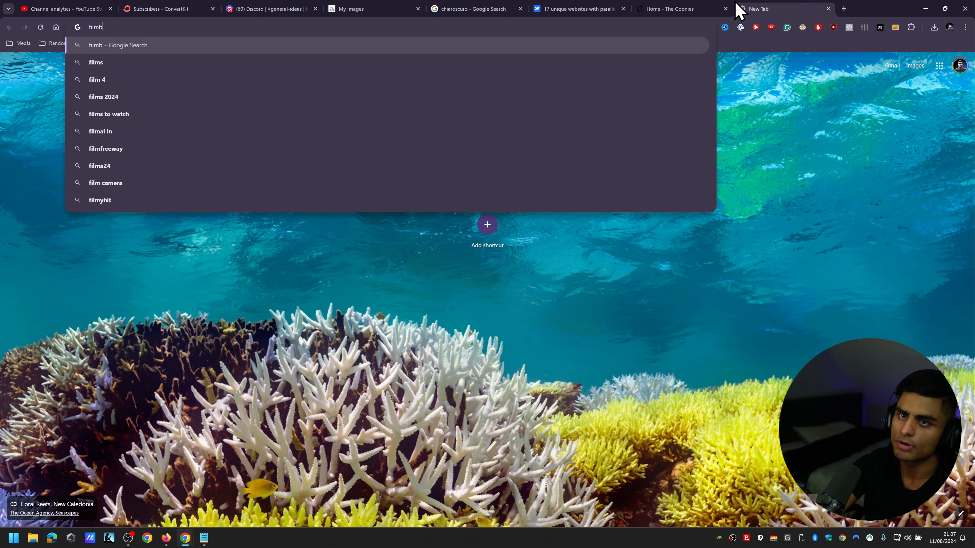
{"action": "key", "text": "Return"}
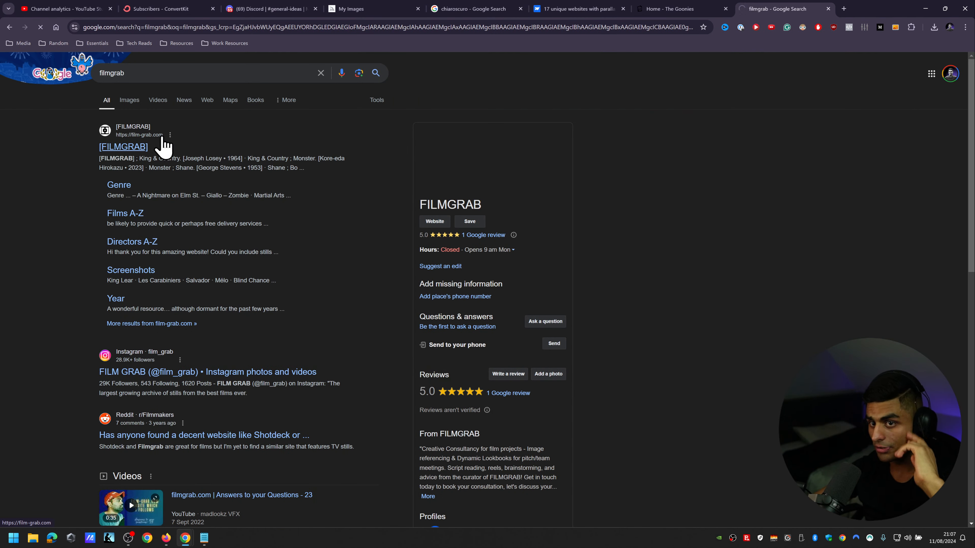
{"action": "left_click", "coordinate": [155, 139]}
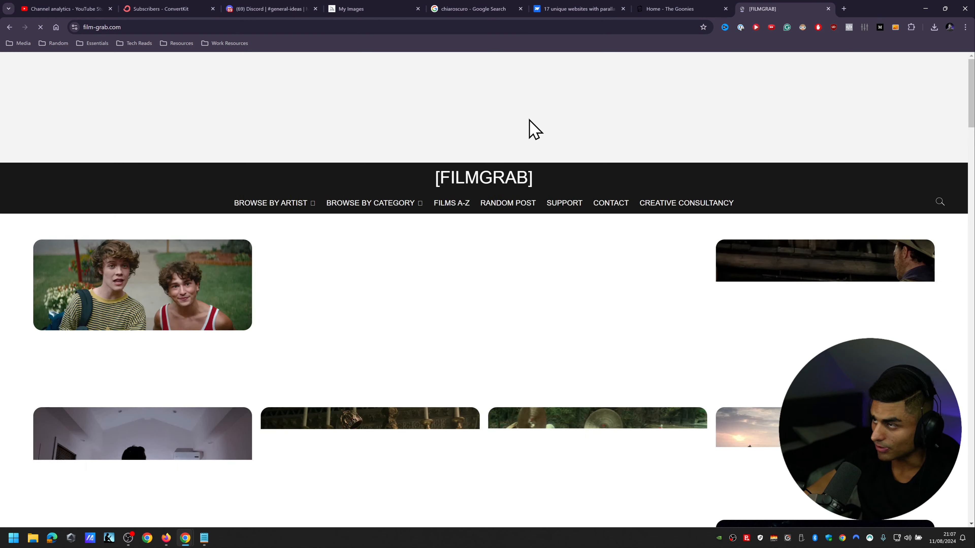
{"action": "scroll", "coordinate": [579, 153], "scroll_direction": "down", "scroll_amount": 2}
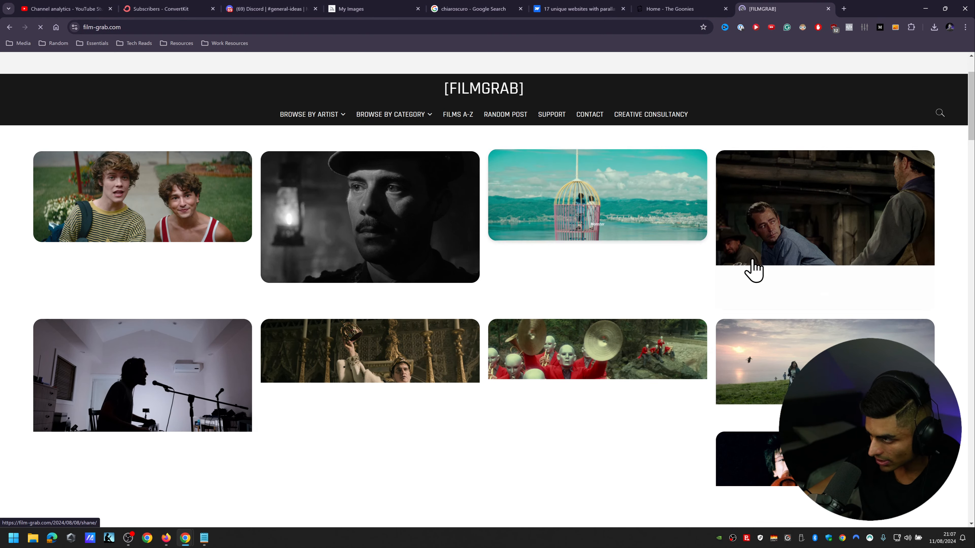
{"action": "scroll", "coordinate": [497, 299], "scroll_direction": "down", "scroll_amount": 5}
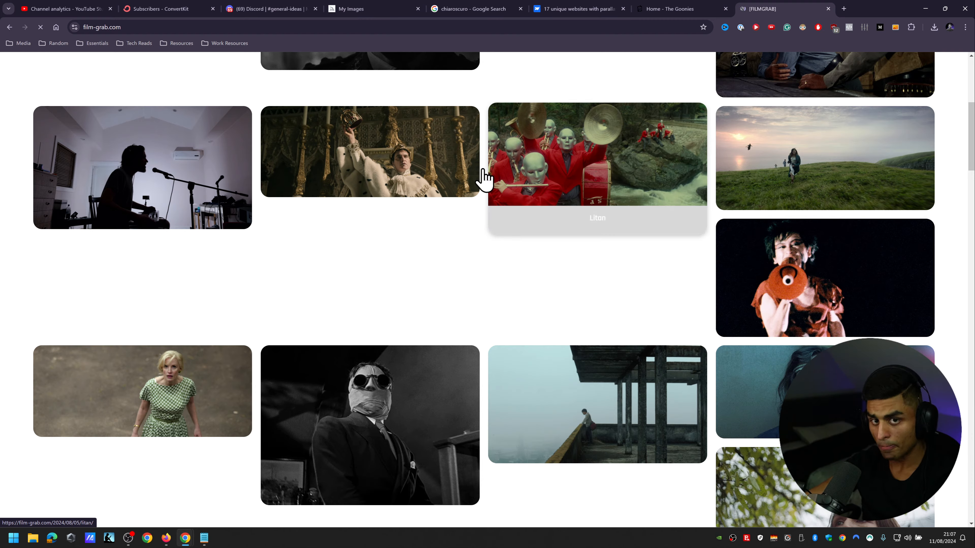
{"action": "scroll", "coordinate": [395, 249], "scroll_direction": "down", "scroll_amount": 4}
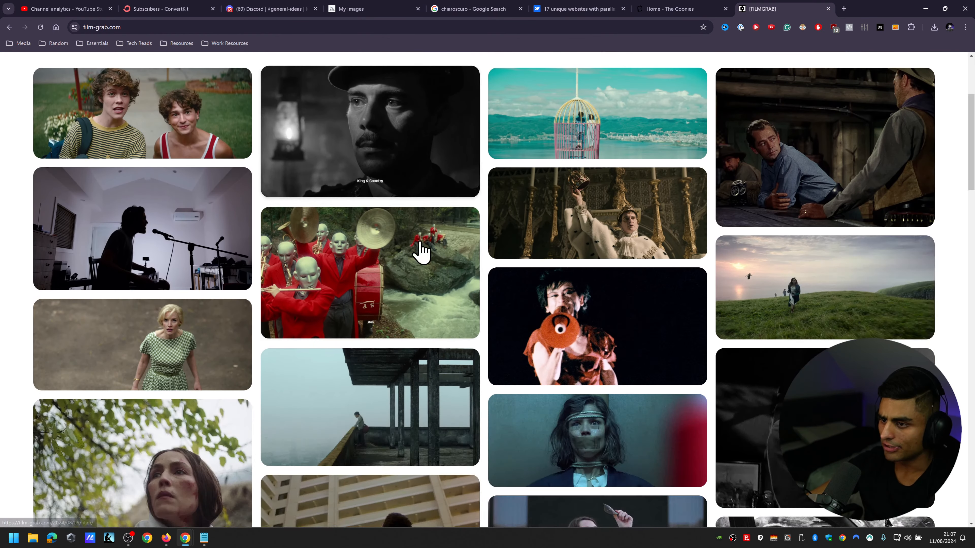
Step: View the King & Country film page and return to the FILMGRAB home page
{"action": "left_click", "coordinate": [338, 198]}
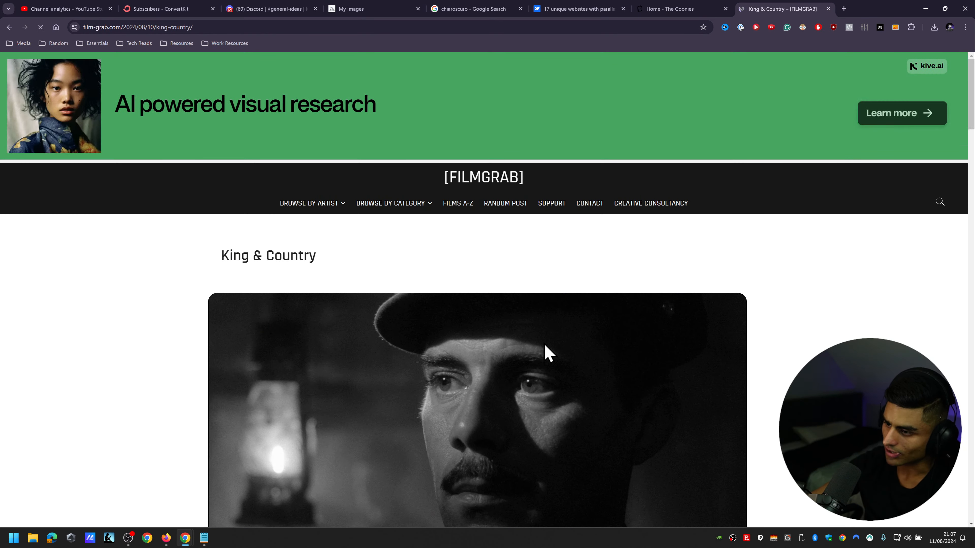
{"action": "scroll", "coordinate": [668, 261], "scroll_direction": "down", "scroll_amount": 6}
{"action": "scroll", "coordinate": [859, 301], "scroll_direction": "up", "scroll_amount": 3}
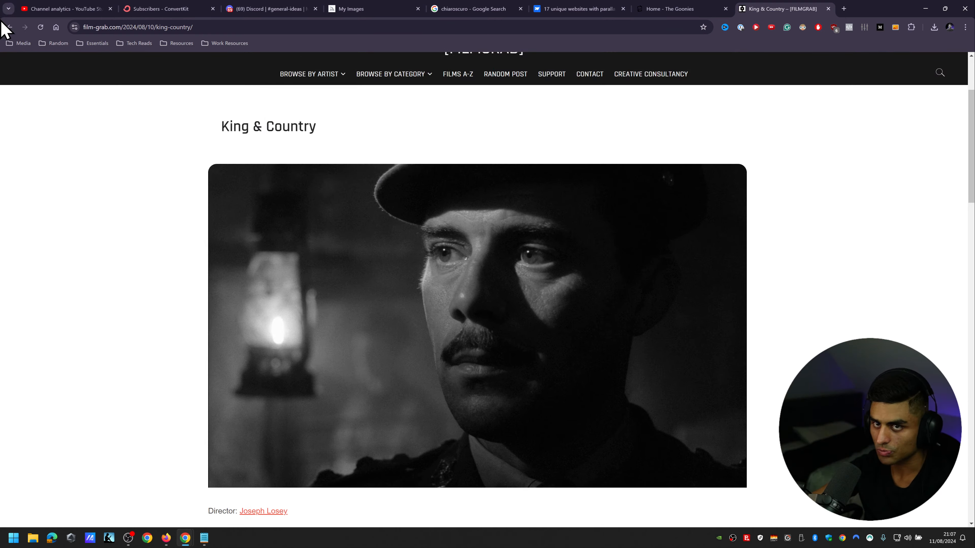
{"action": "left_click", "coordinate": [9, 27]}
{"action": "scroll", "coordinate": [706, 292], "scroll_direction": "up", "scroll_amount": 3}
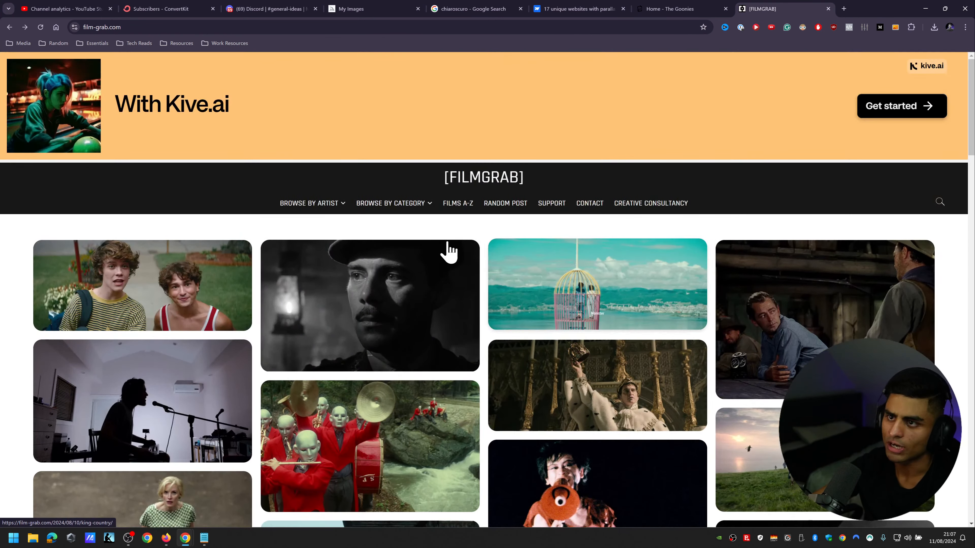
Step: Open the site's alphabetical film list and enlarge the page so the titles are easier to read
{"action": "mouse_move", "coordinate": [332, 221]}
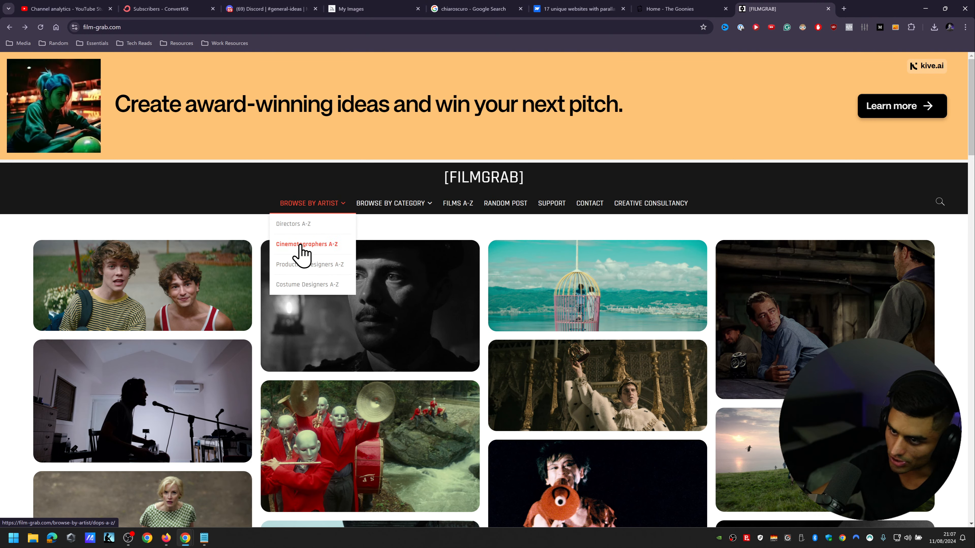
{"action": "left_click", "coordinate": [466, 204]}
{"action": "scroll", "coordinate": [307, 284], "scroll_direction": "down", "scroll_amount": 8}
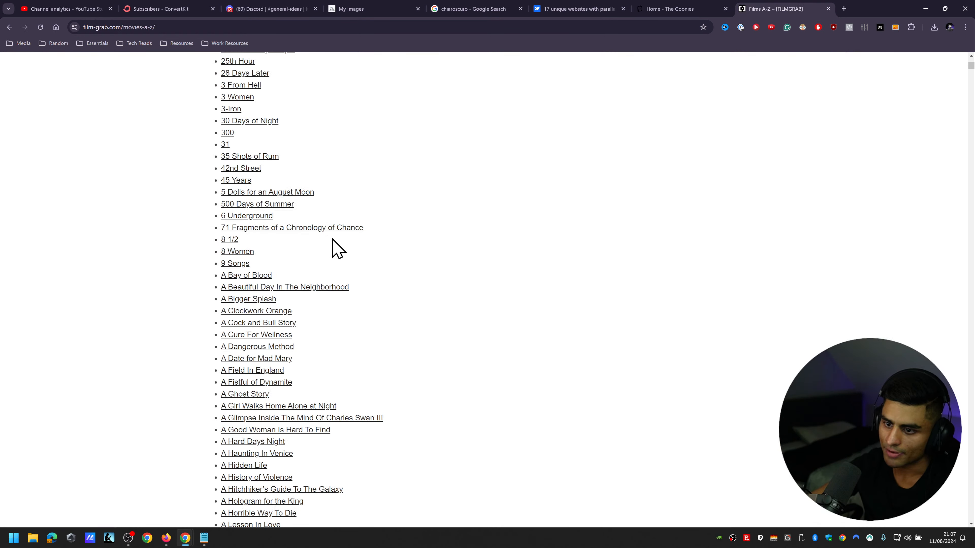
{"action": "scroll", "coordinate": [348, 301], "scroll_direction": "down", "scroll_amount": 8}
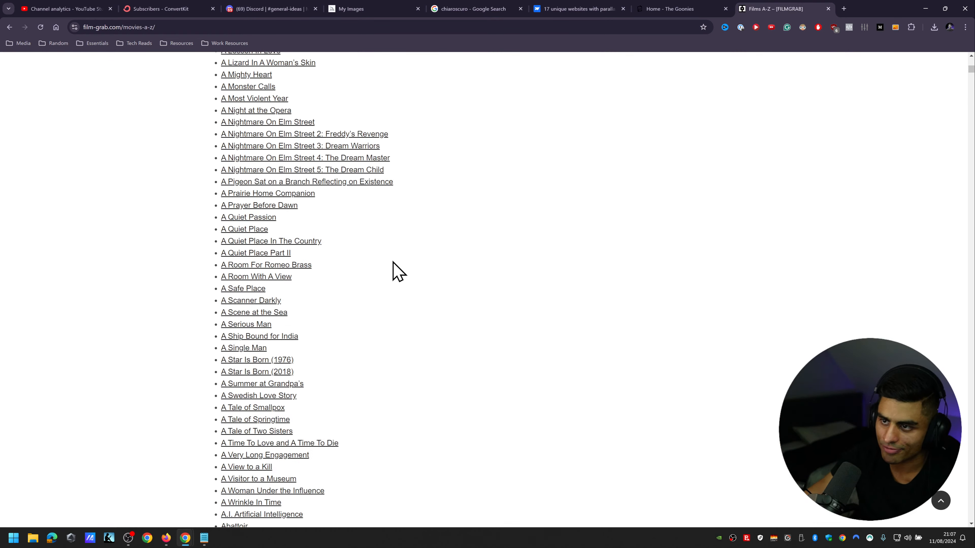
{"action": "key", "text": "ctrl+plus"}
{"action": "scroll", "coordinate": [98, 190], "scroll_direction": "down", "scroll_amount": 10}
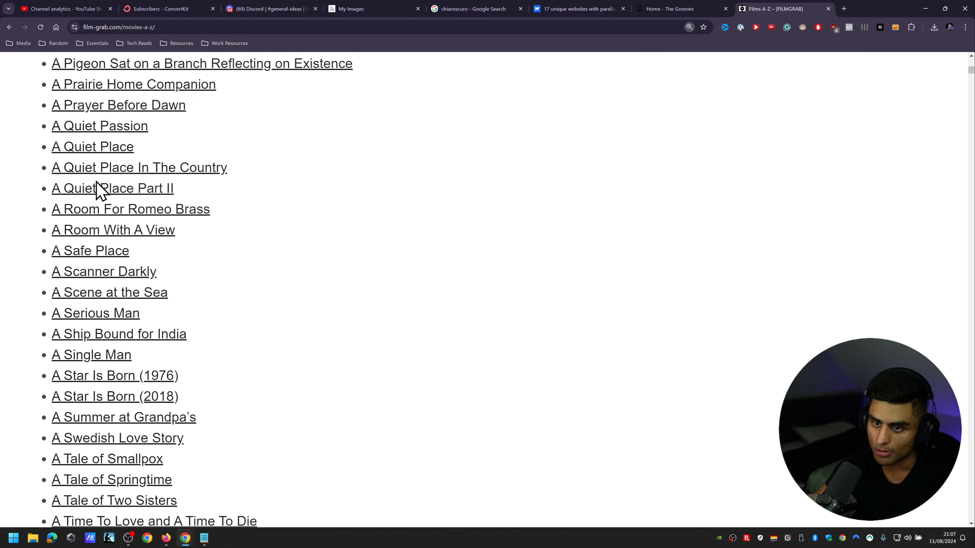
Step: Look through the film titles beginning with A in the alphabetical list for a film to open
{"action": "scroll", "coordinate": [150, 320], "scroll_direction": "down", "scroll_amount": 6}
{"action": "scroll", "coordinate": [163, 327], "scroll_direction": "up", "scroll_amount": 6}
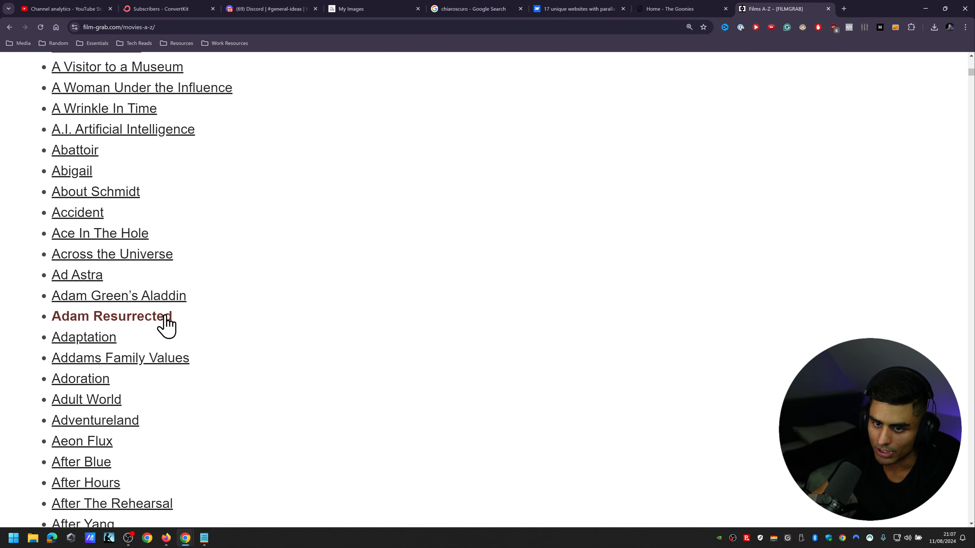
{"action": "scroll", "coordinate": [116, 276], "scroll_direction": "down", "scroll_amount": 5}
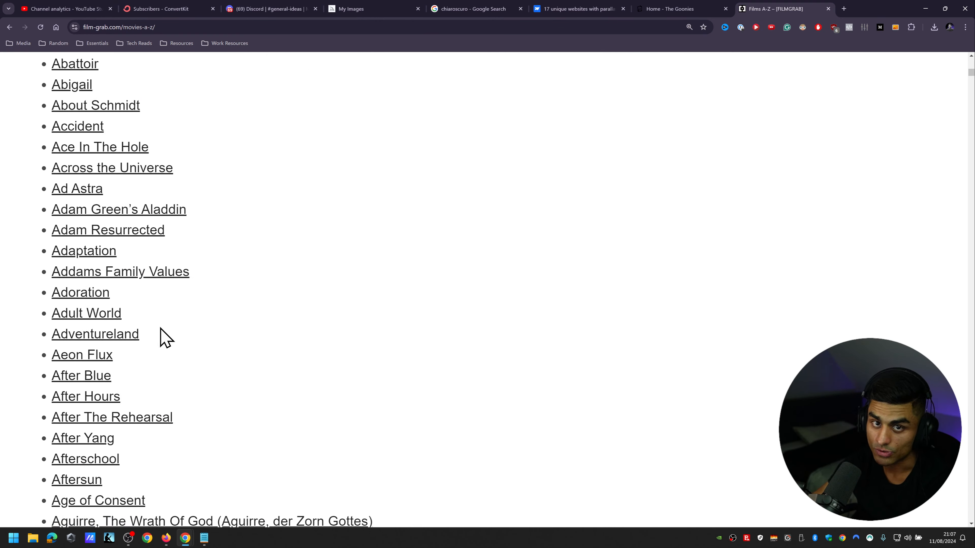
{"action": "scroll", "coordinate": [160, 328], "scroll_direction": "down", "scroll_amount": 10}
{"action": "scroll", "coordinate": [173, 342], "scroll_direction": "down", "scroll_amount": 4}
{"action": "scroll", "coordinate": [135, 373], "scroll_direction": "up", "scroll_amount": 6}
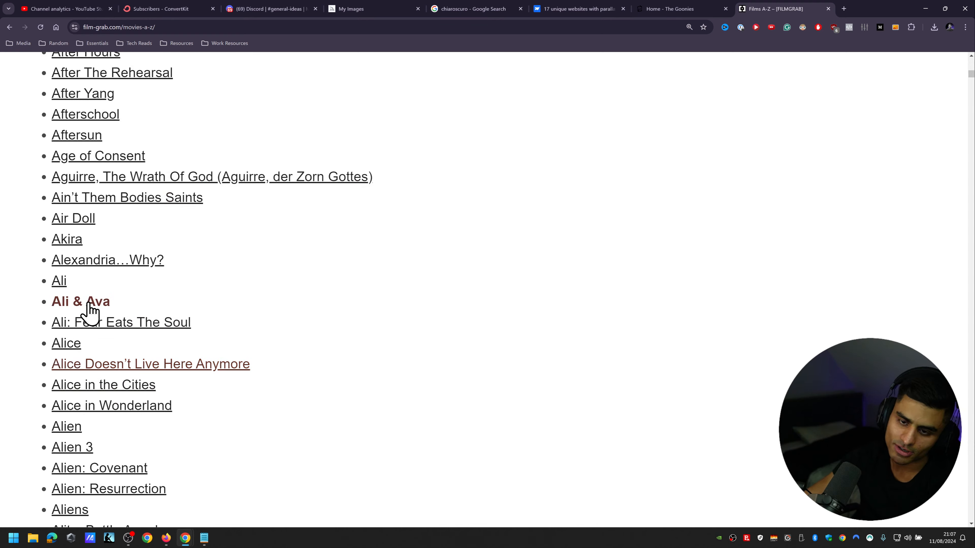
{"action": "scroll", "coordinate": [164, 265], "scroll_direction": "down", "scroll_amount": 10}
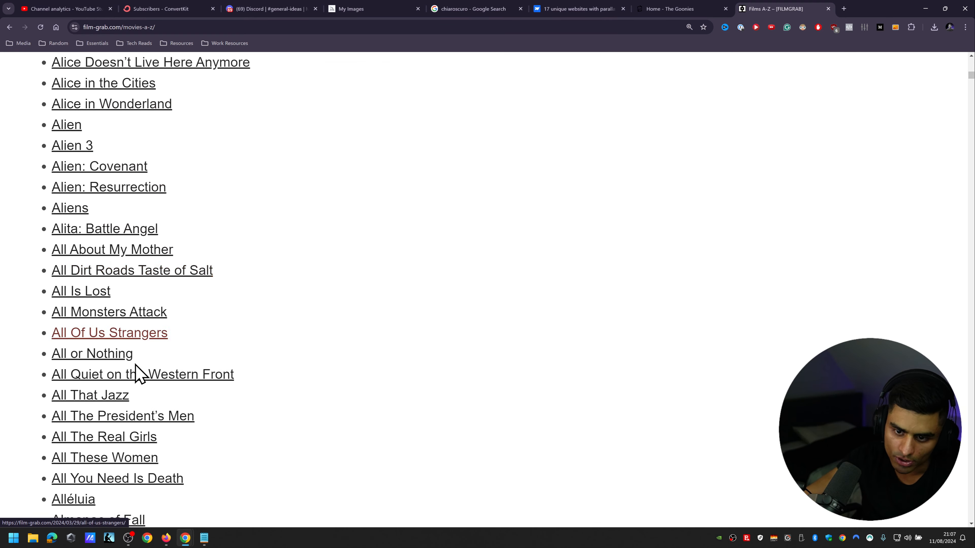
{"action": "scroll", "coordinate": [253, 422], "scroll_direction": "down", "scroll_amount": 4}
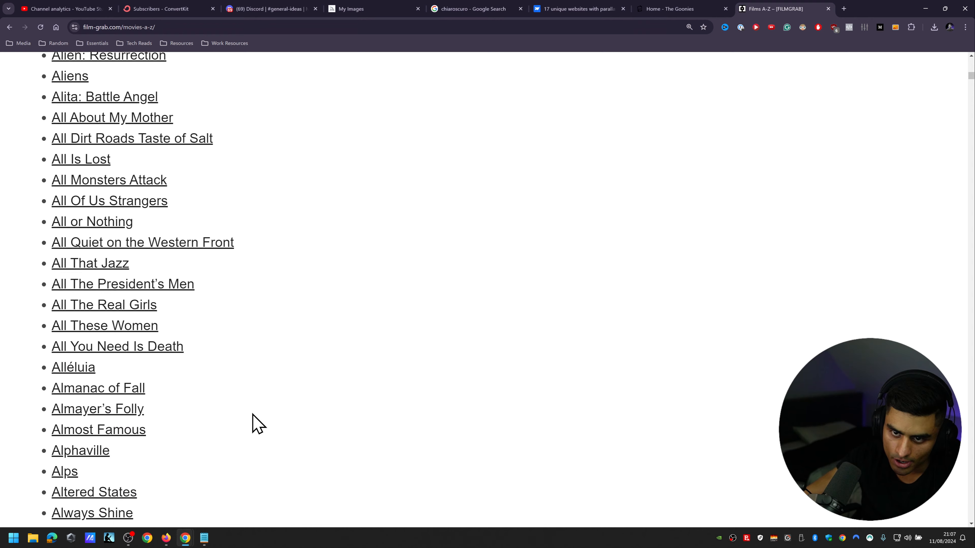
{"action": "scroll", "coordinate": [252, 423], "scroll_direction": "down", "scroll_amount": 3}
{"action": "scroll", "coordinate": [253, 423], "scroll_direction": "up", "scroll_amount": 7}
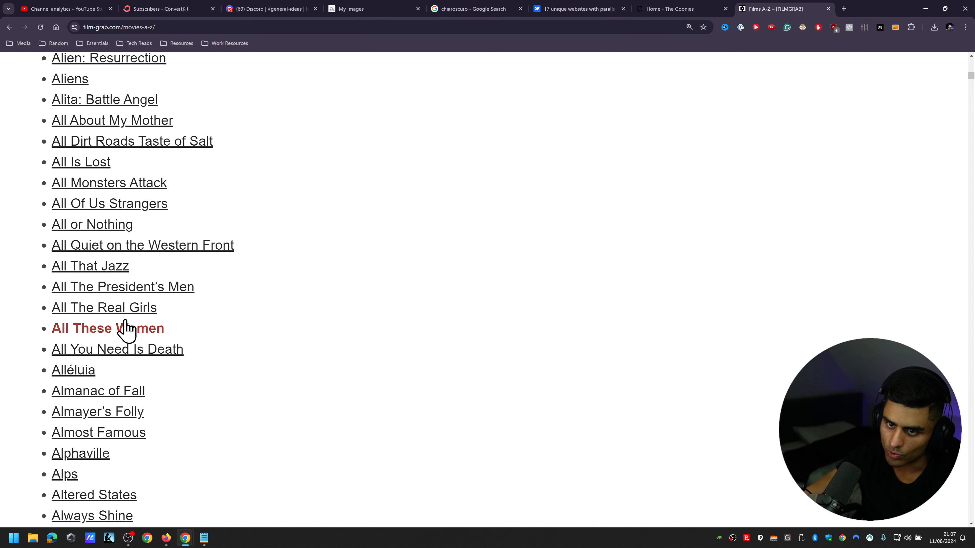
Step: Open the film All or Nothing and look through its gallery of stills
{"action": "left_click", "coordinate": [92, 224]}
{"action": "scroll", "coordinate": [787, 277], "scroll_direction": "down", "scroll_amount": 6}
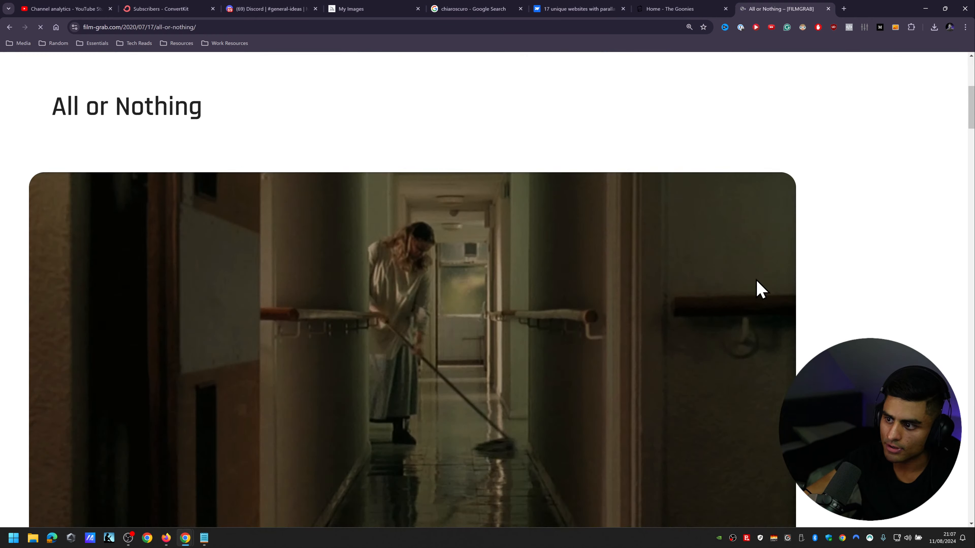
{"action": "scroll", "coordinate": [826, 265], "scroll_direction": "down", "scroll_amount": 8}
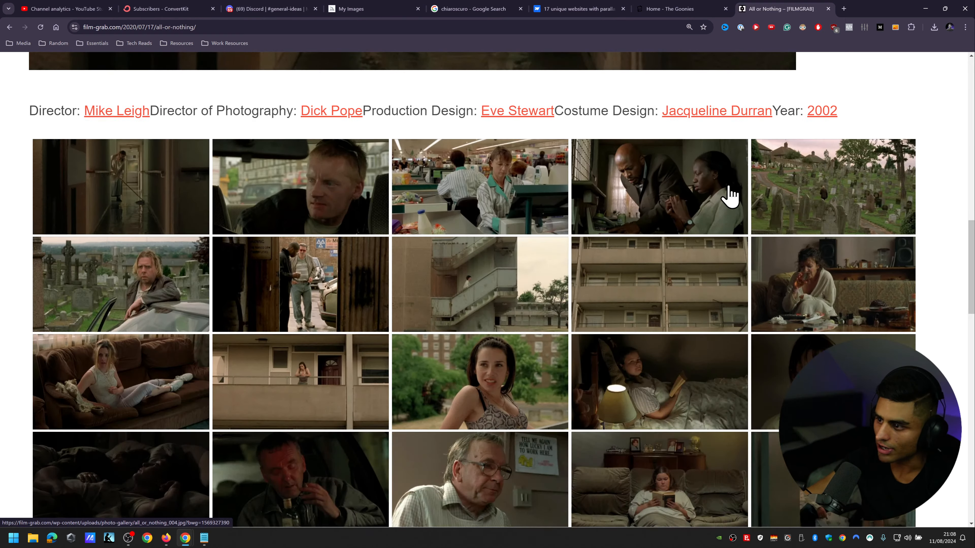
{"action": "scroll", "coordinate": [741, 204], "scroll_direction": "down", "scroll_amount": 1}
{"action": "scroll", "coordinate": [826, 249], "scroll_direction": "down", "scroll_amount": 5}
{"action": "scroll", "coordinate": [729, 276], "scroll_direction": "down", "scroll_amount": 10}
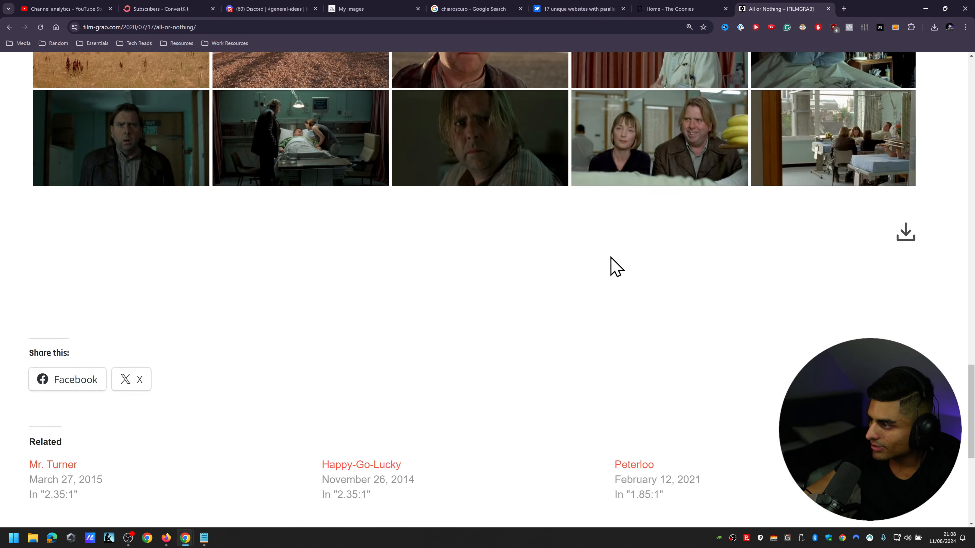
{"action": "scroll", "coordinate": [806, 276], "scroll_direction": "up", "scroll_amount": 4}
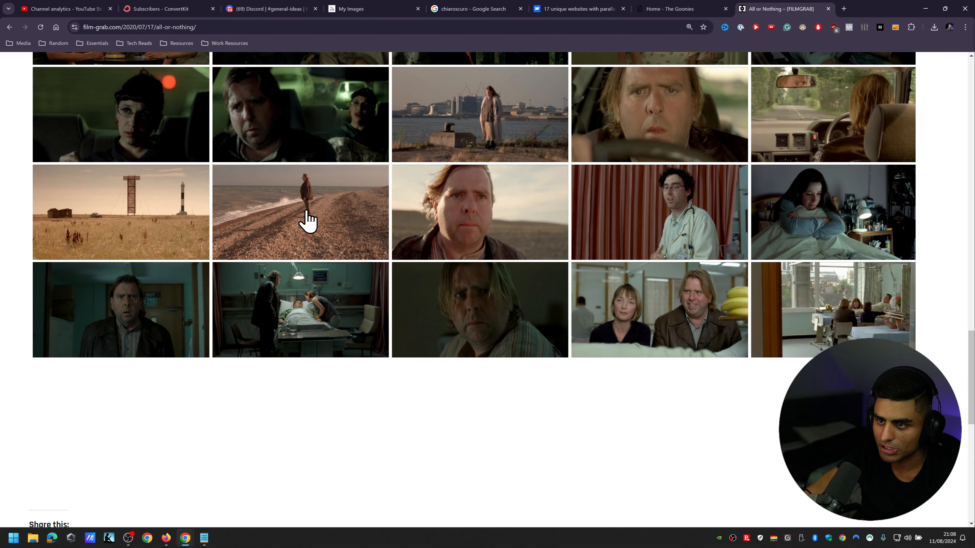
Step: Enlarge the still of the man standing on the pebble beach and copy the image
{"action": "left_click", "coordinate": [305, 221]}
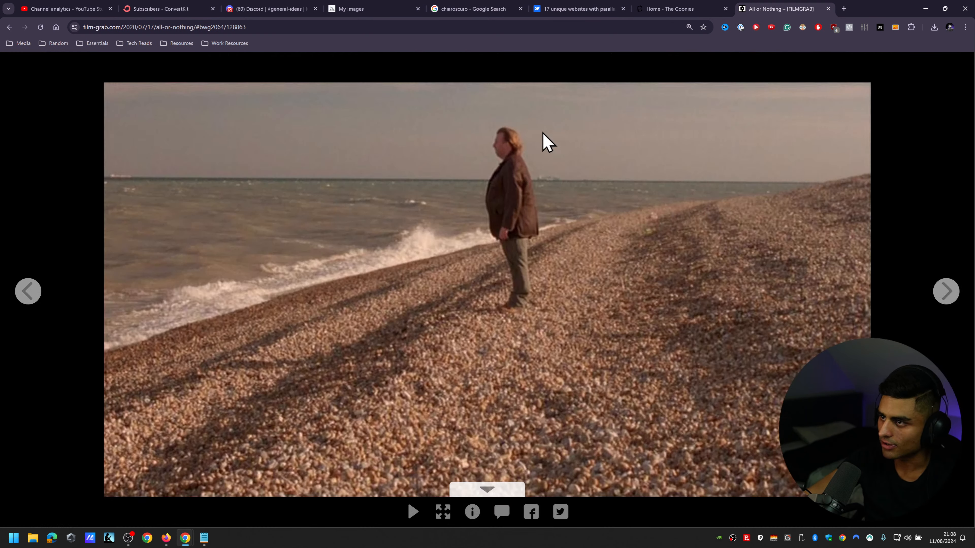
{"action": "right_click", "coordinate": [676, 246]}
{"action": "left_click", "coordinate": [719, 285]}
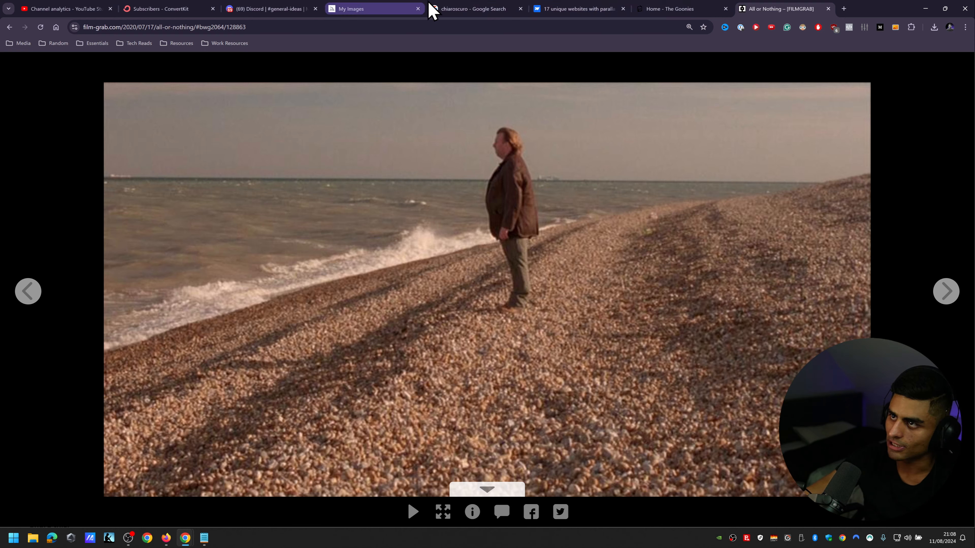
Step: Return to the Midjourney creations and enlarge the newest image of the couple facing the mountain above the clouds
{"action": "left_click", "coordinate": [199, 10]}
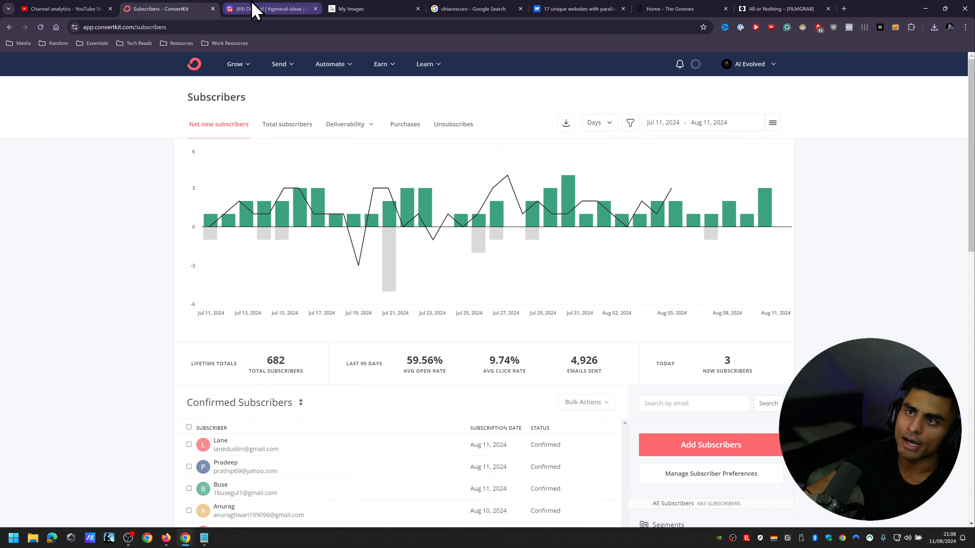
{"action": "left_click", "coordinate": [255, 8]}
{"action": "left_click", "coordinate": [349, 9]}
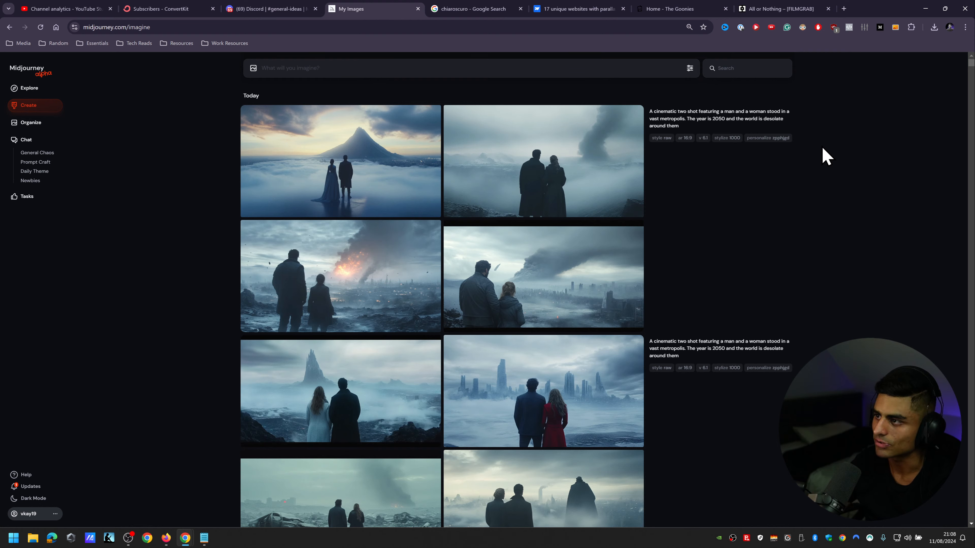
{"action": "left_click", "coordinate": [341, 154]}
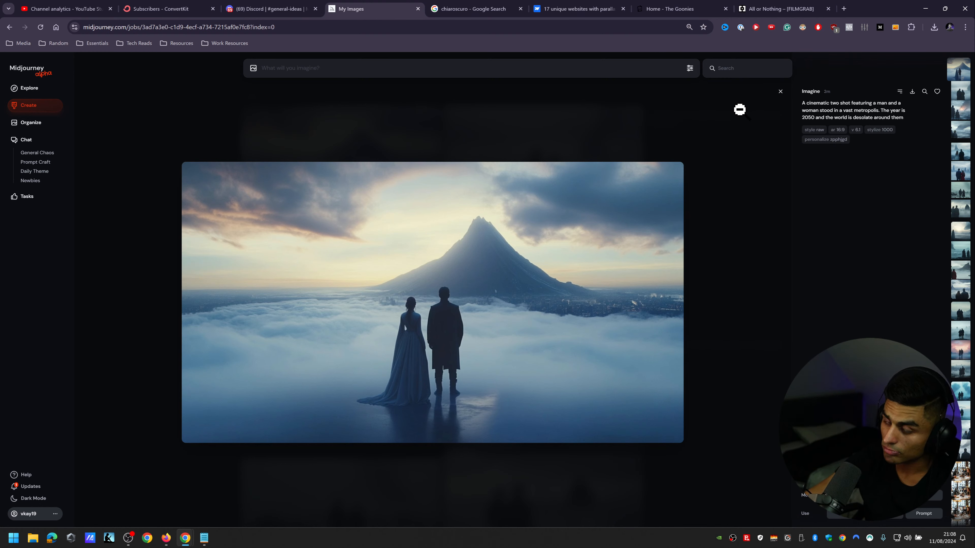
Step: Copy the 30 July personalize code 3od5n9b from the Midjourney Bot's latest list in Discord and return to Midjourney
{"action": "left_click", "coordinate": [249, 8]}
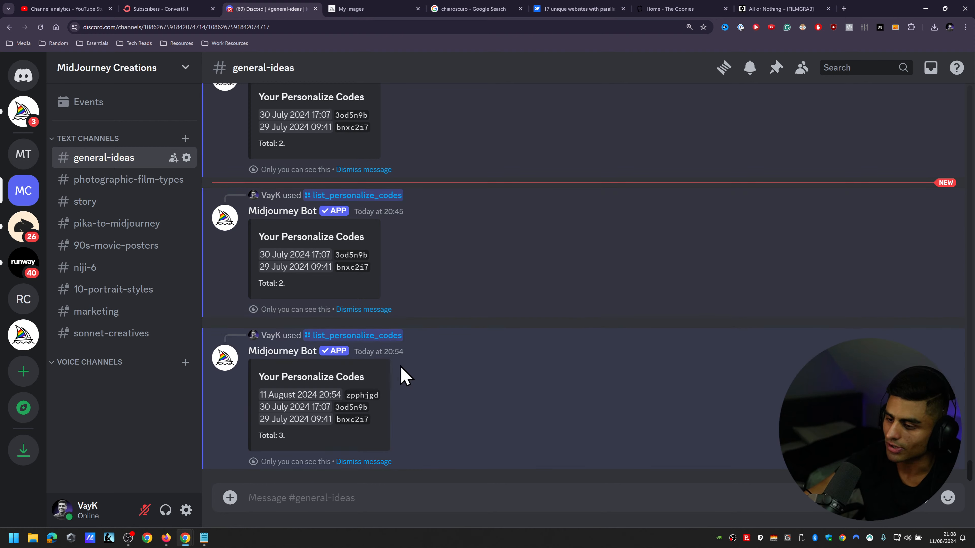
{"action": "double_click", "coordinate": [337, 407]}
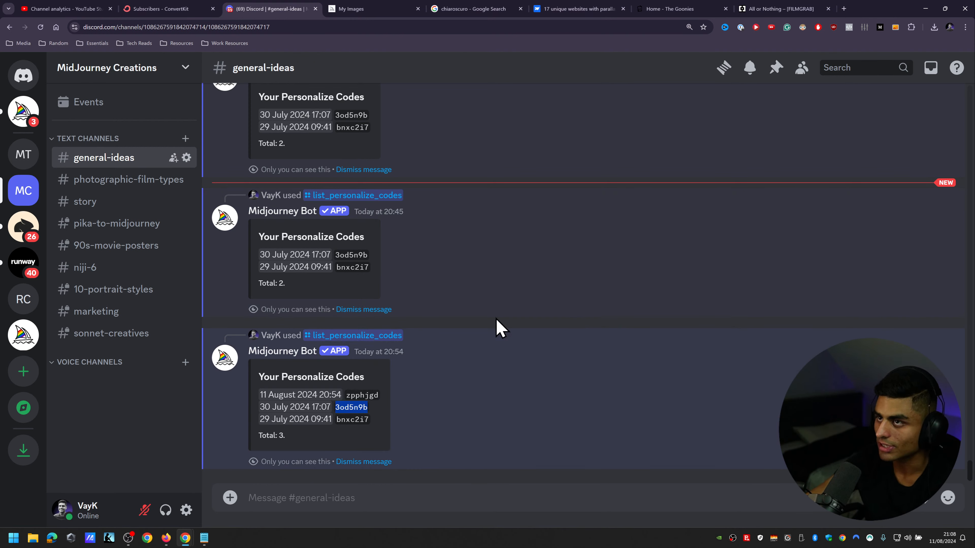
{"action": "left_click", "coordinate": [353, 9]}
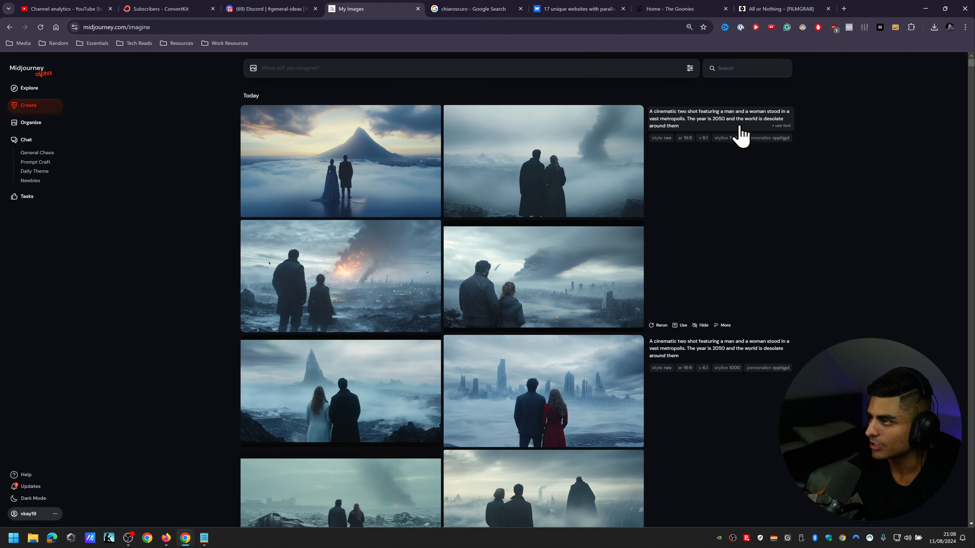
Step: Reuse the newest set's prompt text and append "--ar 16:9 --r 5 --p 3od5n9b" to it
{"action": "left_click", "coordinate": [721, 126]}
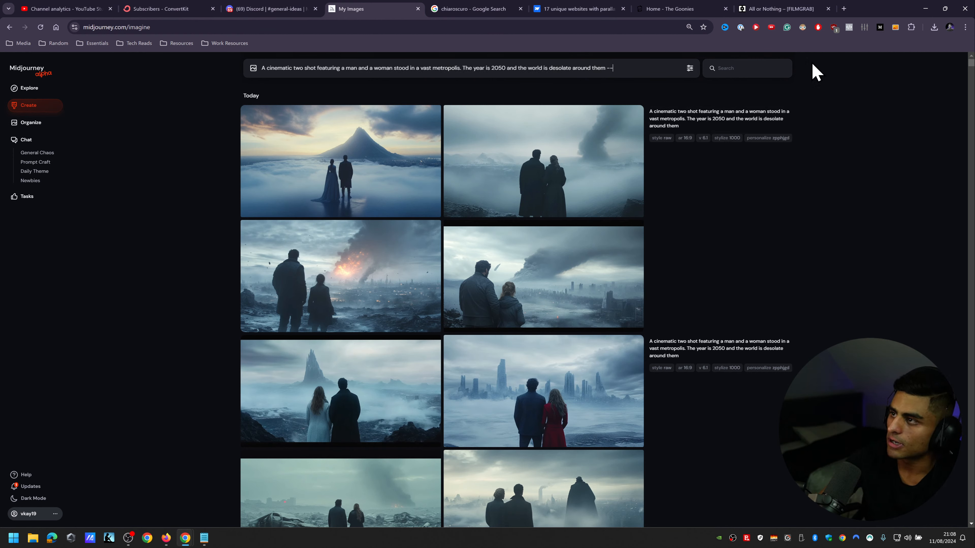
{"action": "type", "text": "--ar 16:9 "}
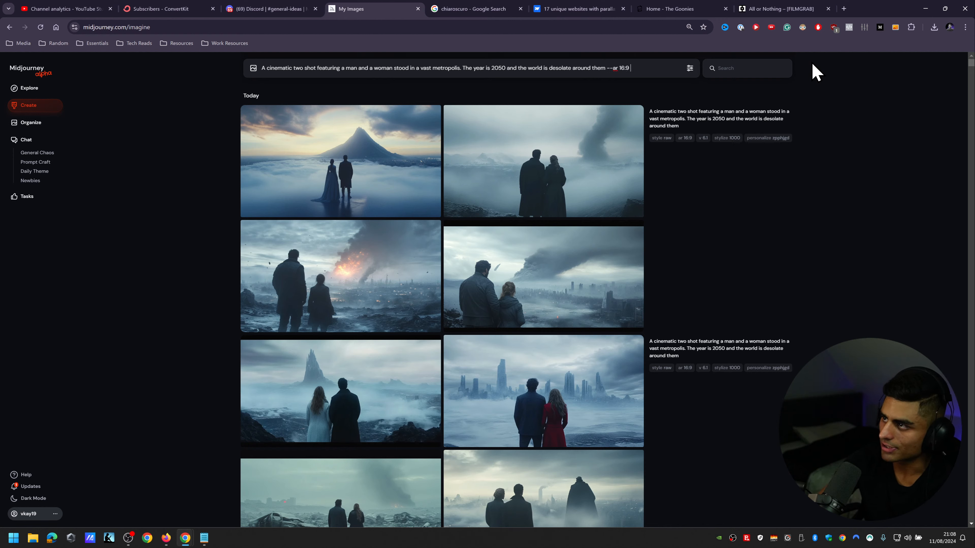
{"action": "type", "text": "--r 5 --p"}
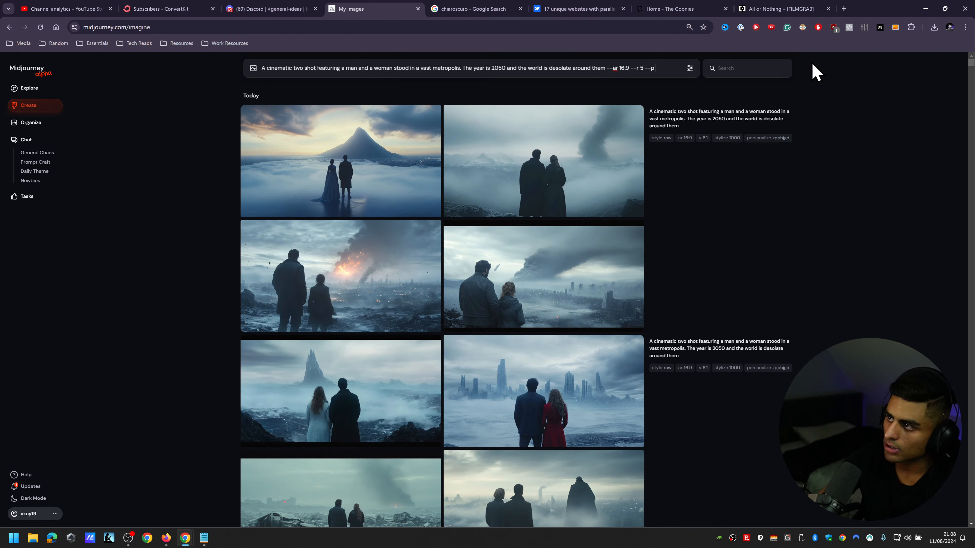
{"action": "key", "text": "ctrl+v"}
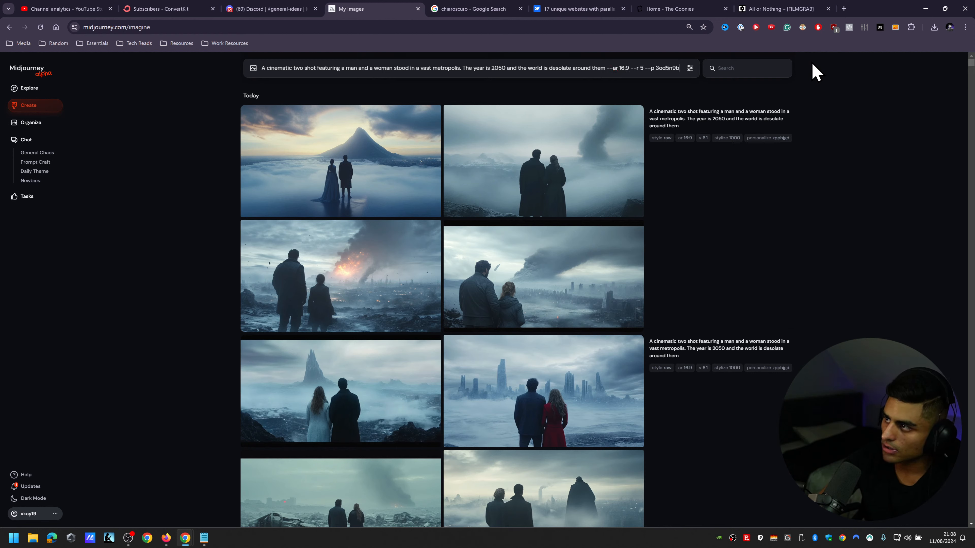
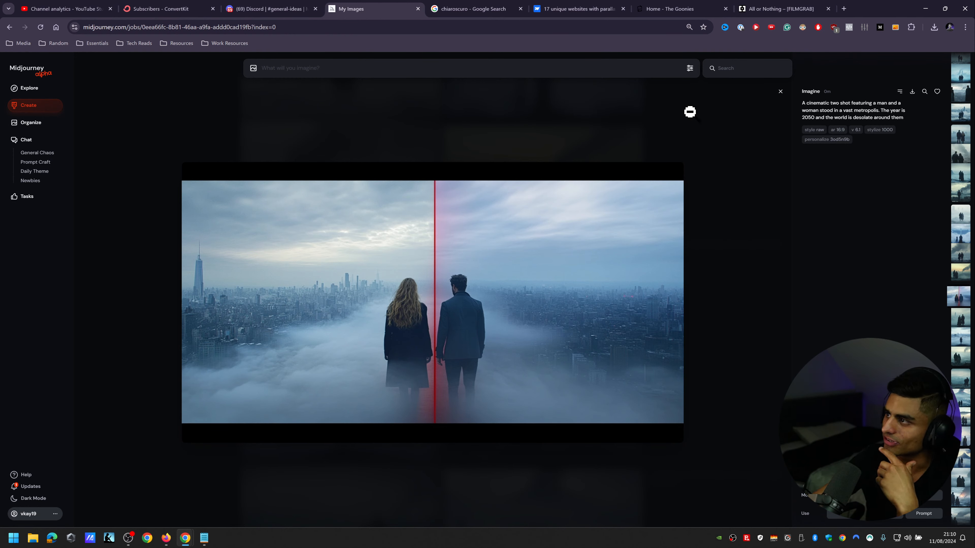
Step: Close the enlarged image and examine the image sets generated with personalize code 3od5n9b
{"action": "left_click", "coordinate": [779, 92]}
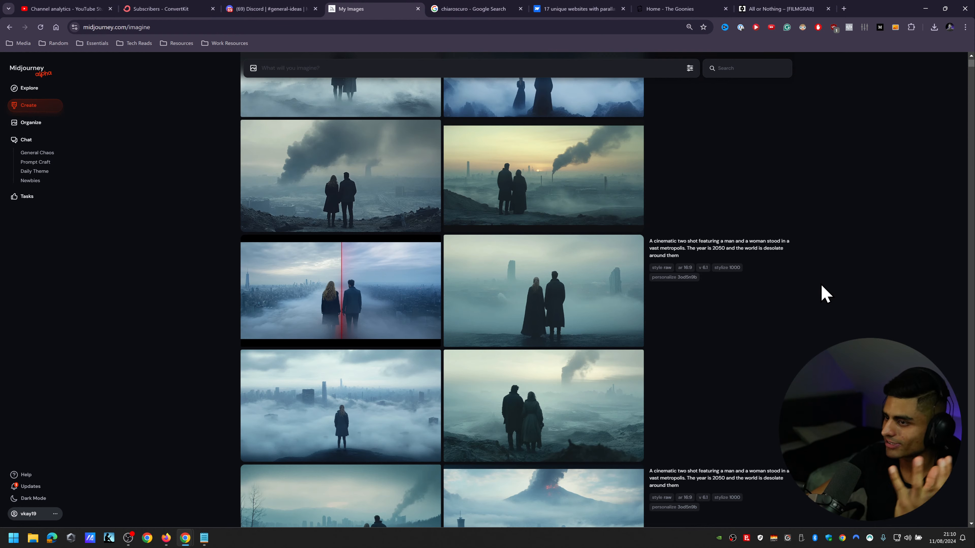
{"action": "scroll", "coordinate": [825, 282], "scroll_direction": "down", "scroll_amount": 5}
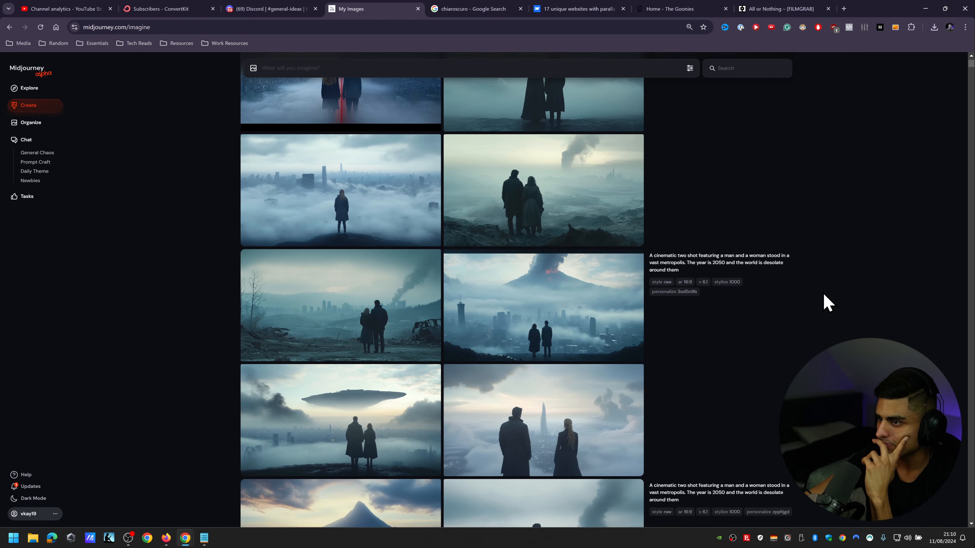
{"action": "scroll", "coordinate": [816, 292], "scroll_direction": "down", "scroll_amount": 4}
{"action": "scroll", "coordinate": [810, 309], "scroll_direction": "up", "scroll_amount": 6}
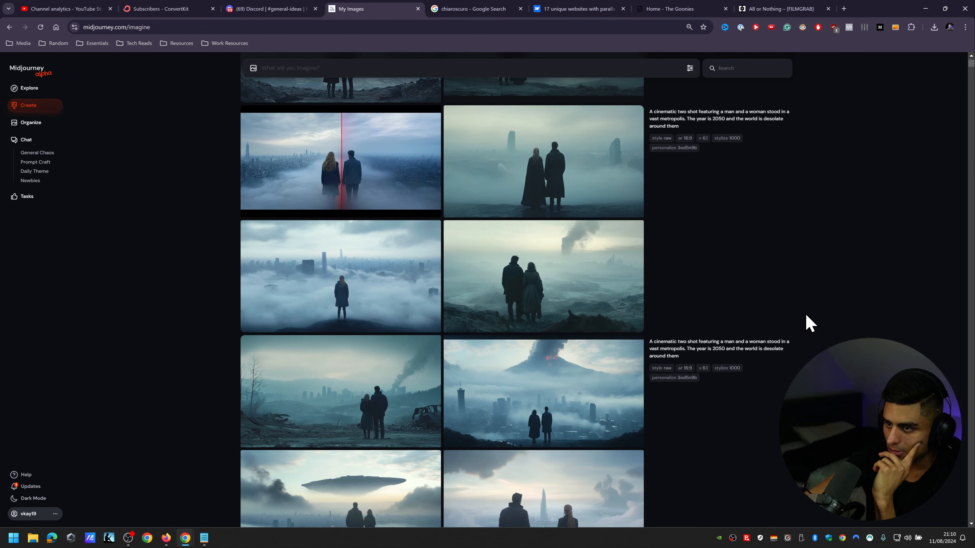
{"action": "scroll", "coordinate": [812, 326], "scroll_direction": "up", "scroll_amount": 10}
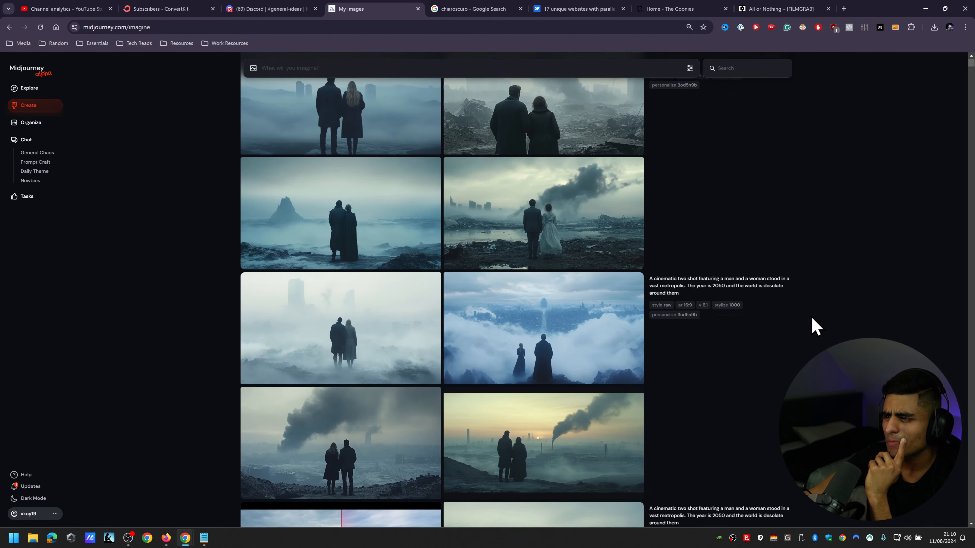
{"action": "scroll", "coordinate": [816, 331], "scroll_direction": "up", "scroll_amount": 5}
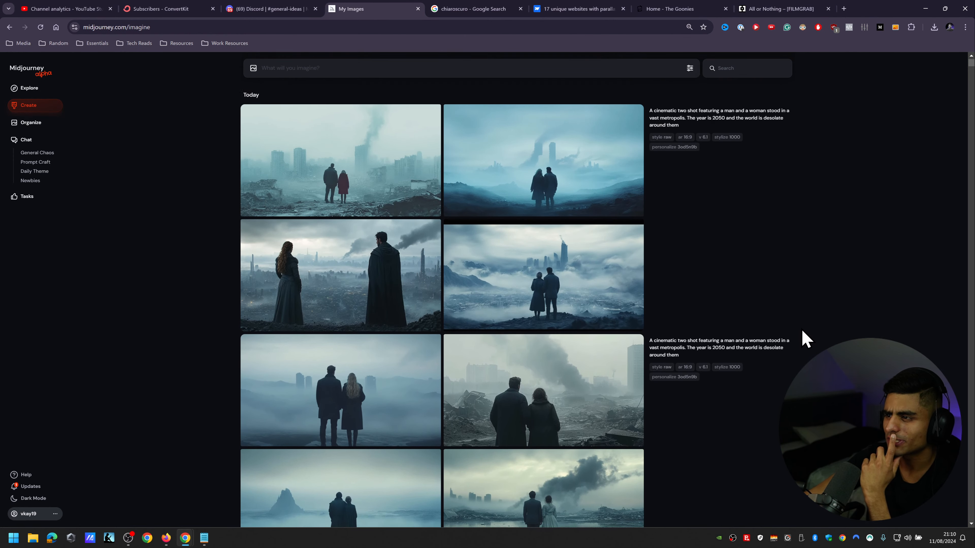
{"action": "scroll", "coordinate": [828, 303], "scroll_direction": "down", "scroll_amount": 9}
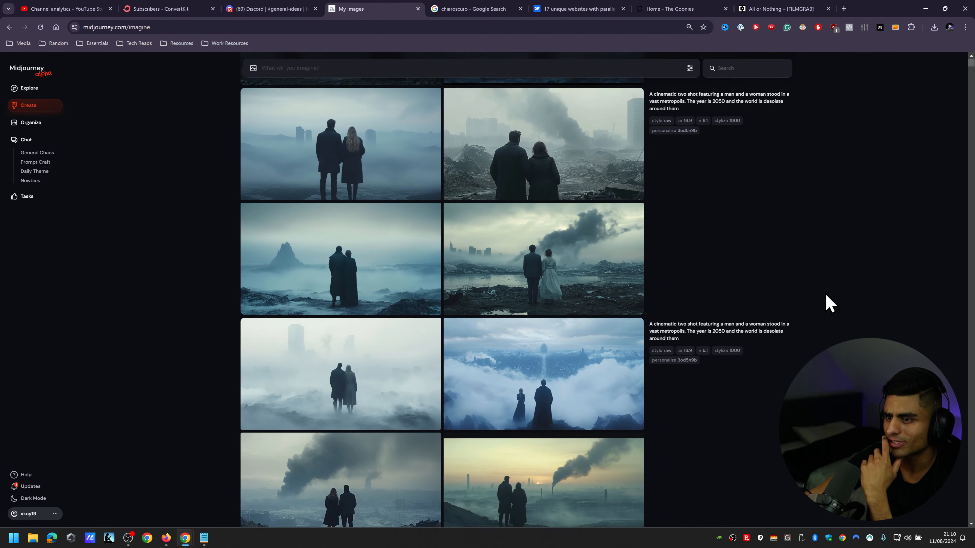
{"action": "scroll", "coordinate": [829, 304], "scroll_direction": "down", "scroll_amount": 3}
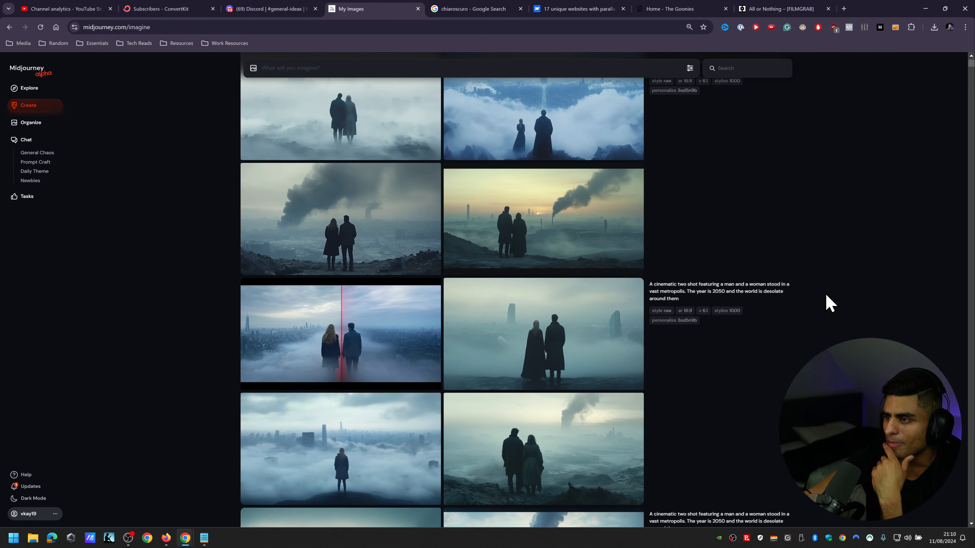
{"action": "scroll", "coordinate": [829, 303], "scroll_direction": "up", "scroll_amount": 8}
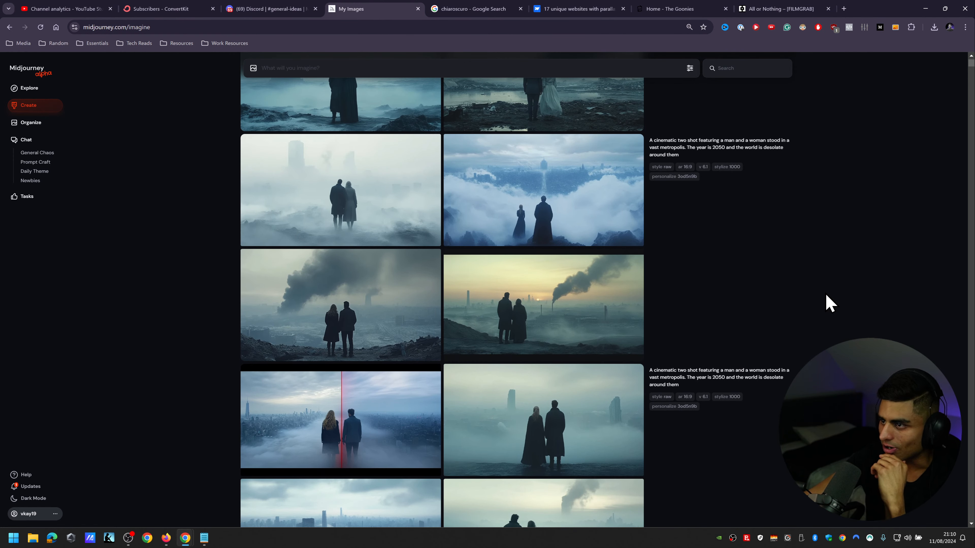
{"action": "scroll", "coordinate": [829, 304], "scroll_direction": "up", "scroll_amount": 3}
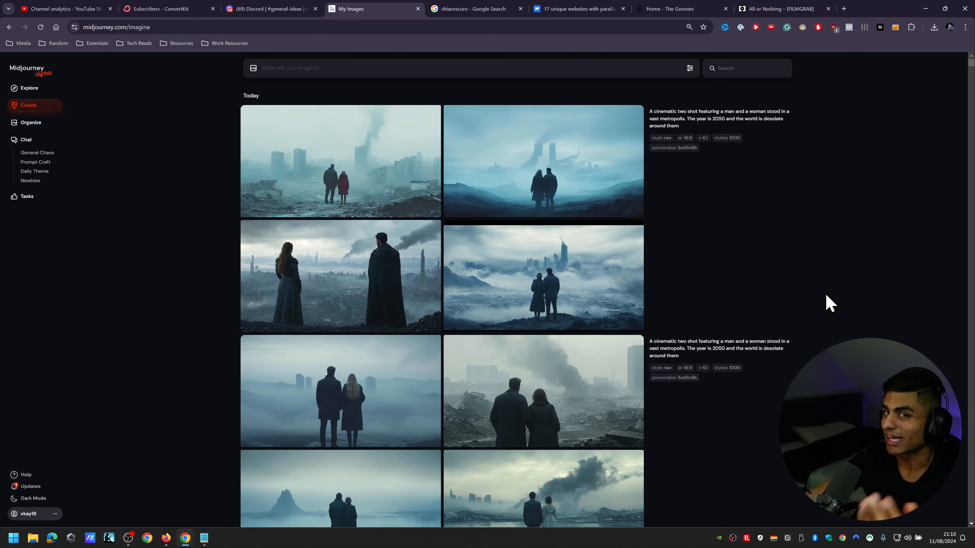
Step: Duplicate the Midjourney creations page, place the copy ahead of the original, and open the Rank Images task in it
{"action": "right_click", "coordinate": [366, 9]}
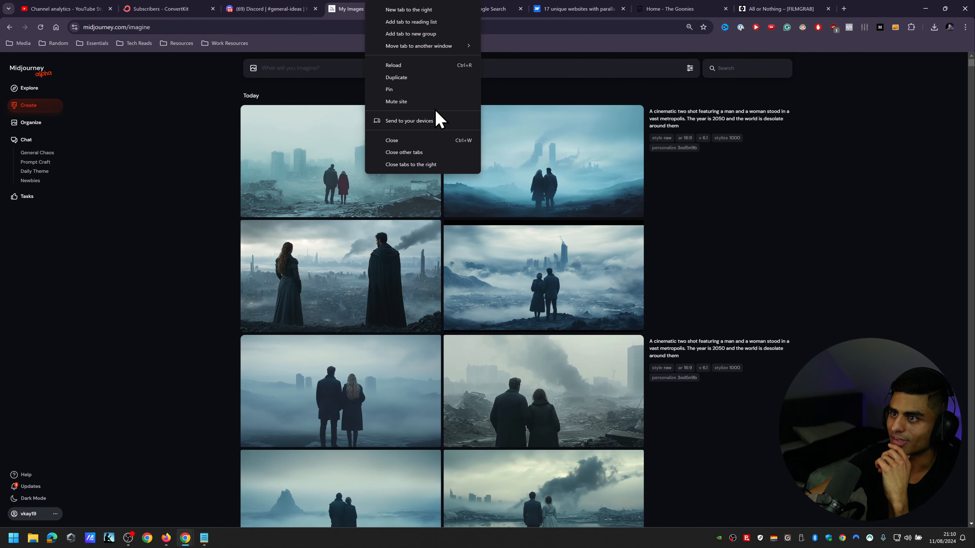
{"action": "left_click", "coordinate": [425, 78]}
{"action": "left_click_drag", "start_coordinate": [457, 8], "coordinate": [387, 8]}
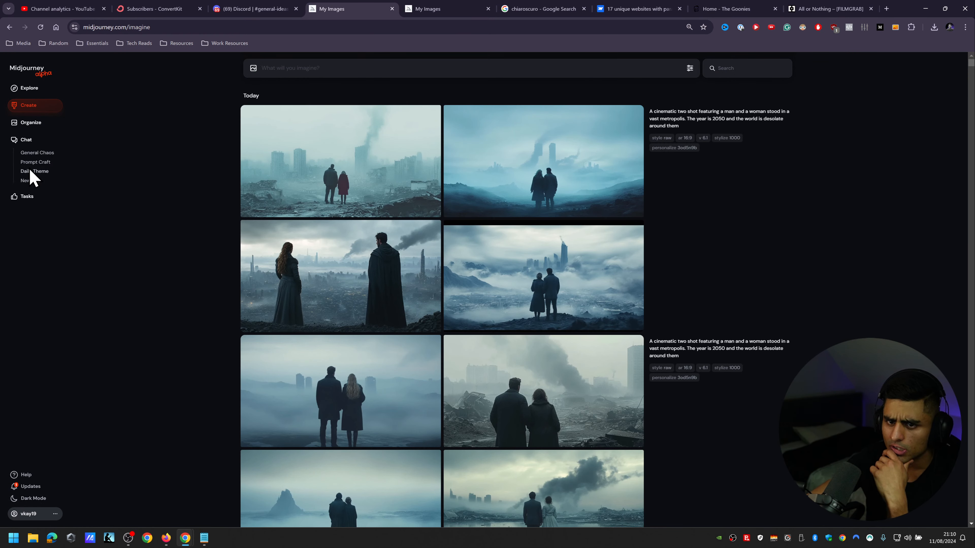
{"action": "left_click", "coordinate": [27, 197]}
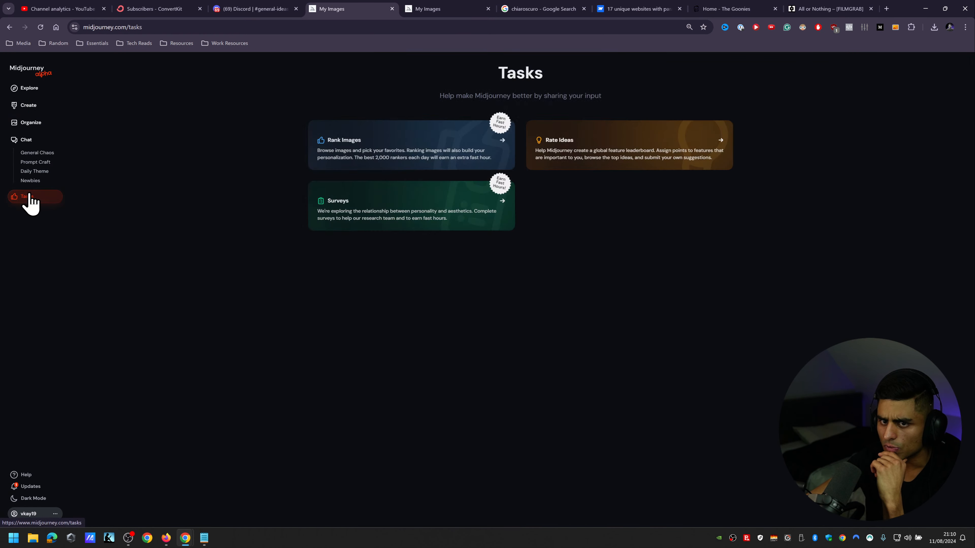
{"action": "left_click", "coordinate": [359, 133]}
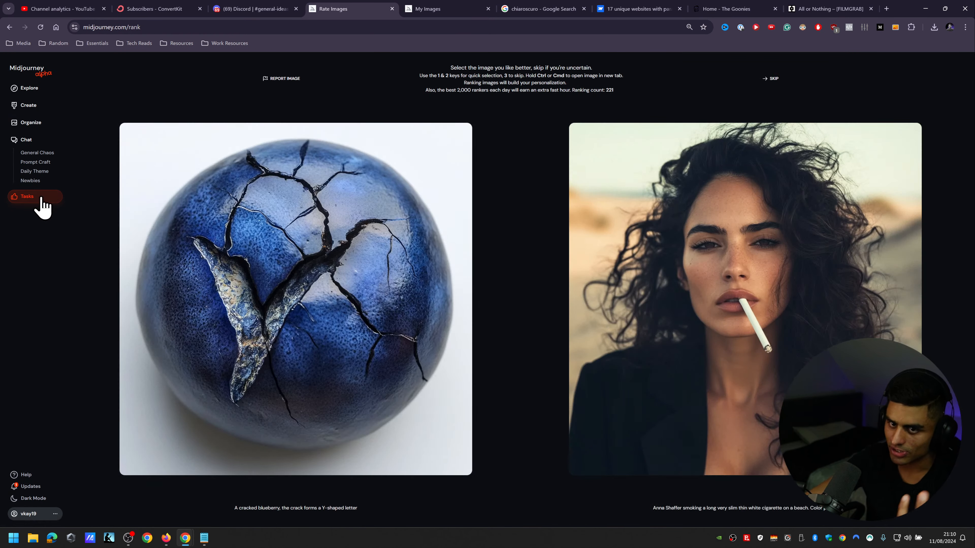
Step: Rank seven image pairs in a row, choosing the first image of each pair
{"action": "left_click", "coordinate": [462, 132]}
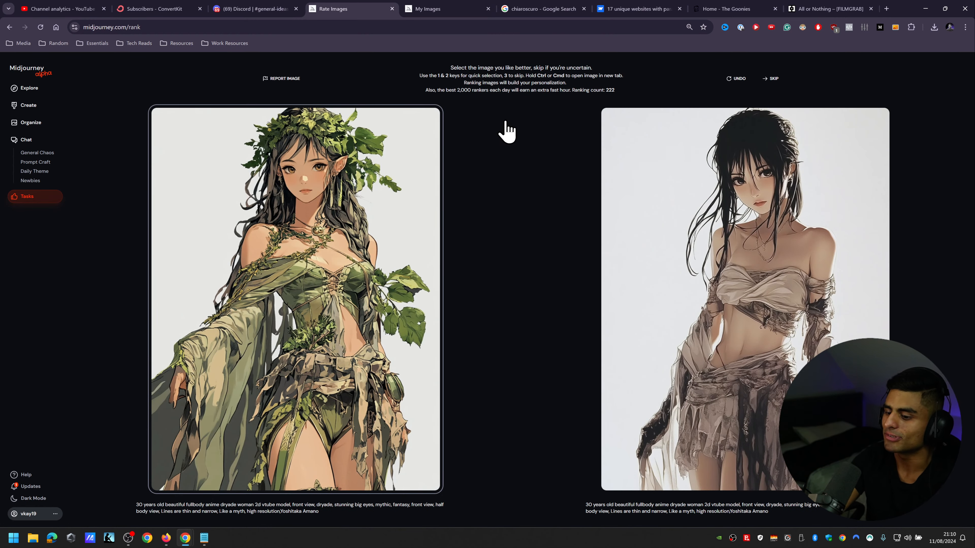
{"action": "key", "text": "1"}
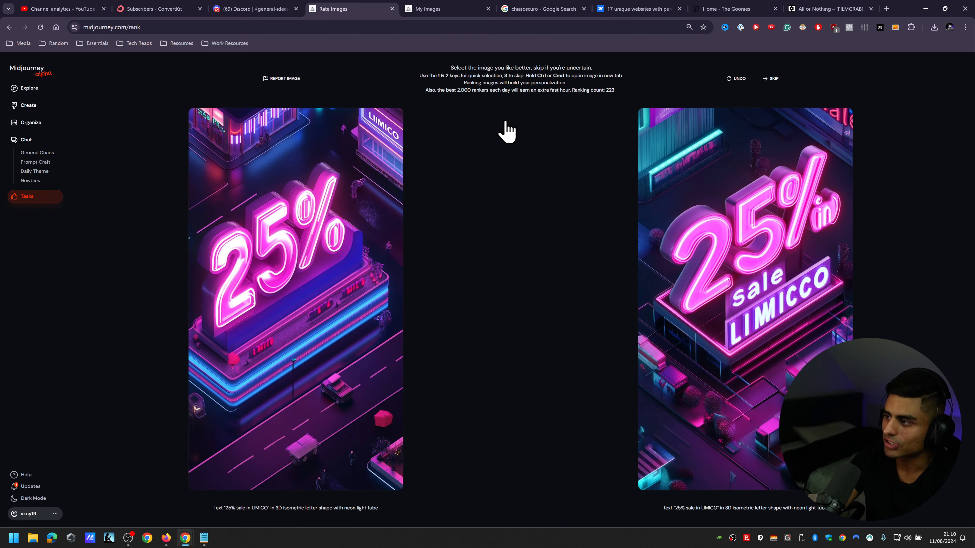
{"action": "key", "text": "1"}
{"action": "key", "text": "1"}
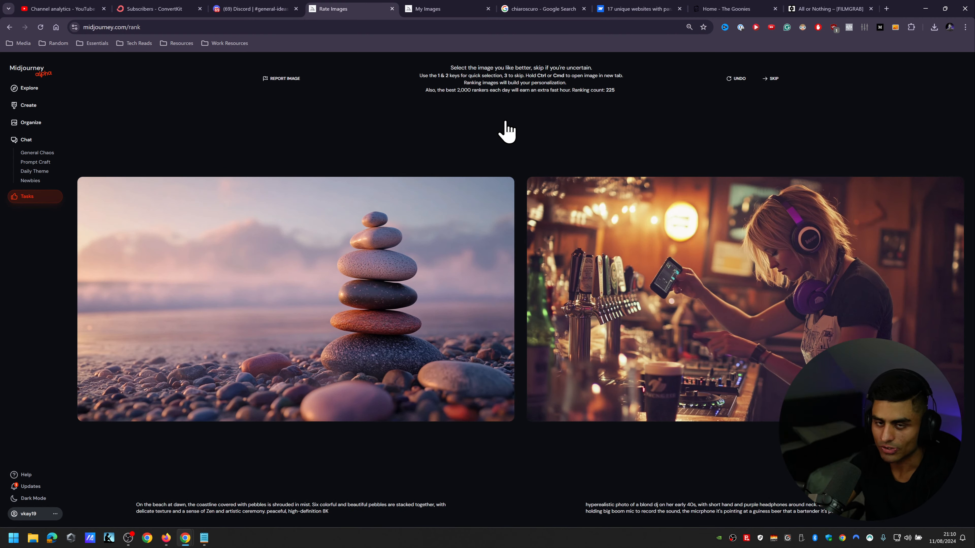
{"action": "key", "text": "1"}
{"action": "key", "text": "1"}
{"action": "key", "text": "1"}
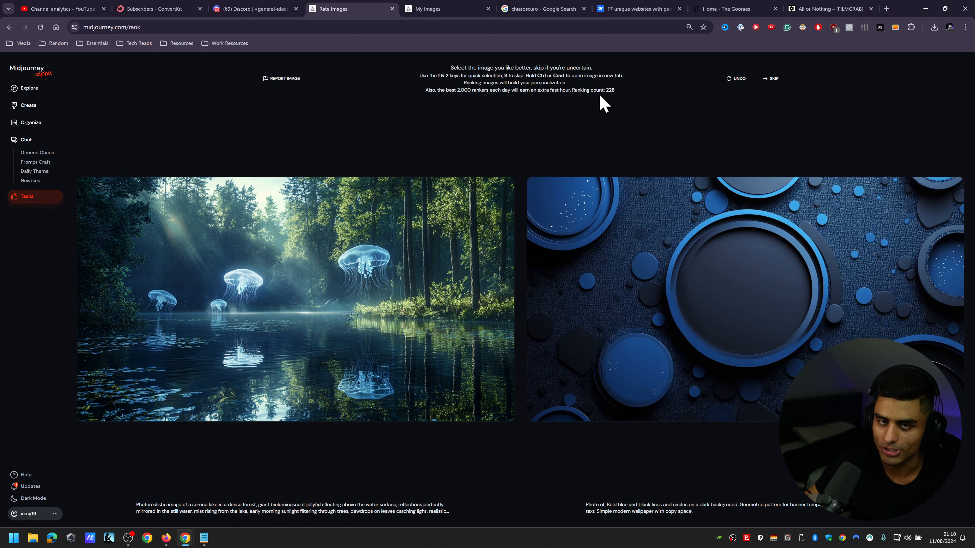
Step: Check the Midjourney Bot's list of personalize codes in Discord and return to the image-ranking page
{"action": "left_click", "coordinate": [238, 9]}
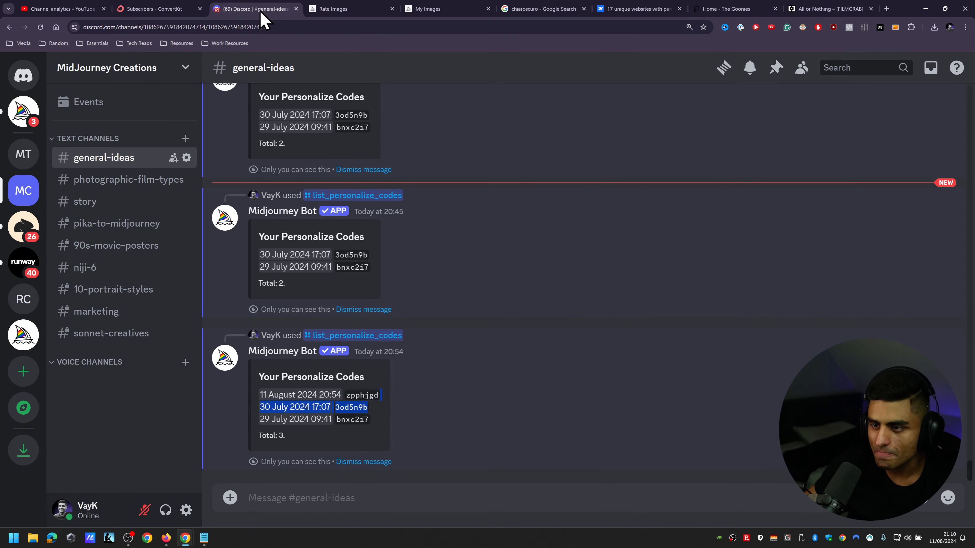
{"action": "left_click", "coordinate": [378, 9]}
{"action": "mouse_move", "coordinate": [442, 10]}
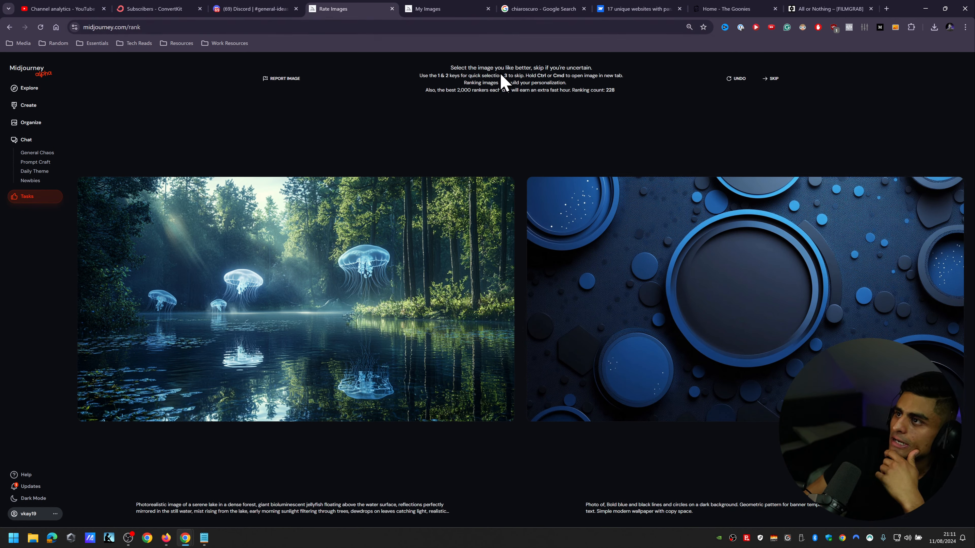
Step: Return to the Midjourney creations and look over today's desolate metropolis image sets
{"action": "left_click", "coordinate": [466, 10]}
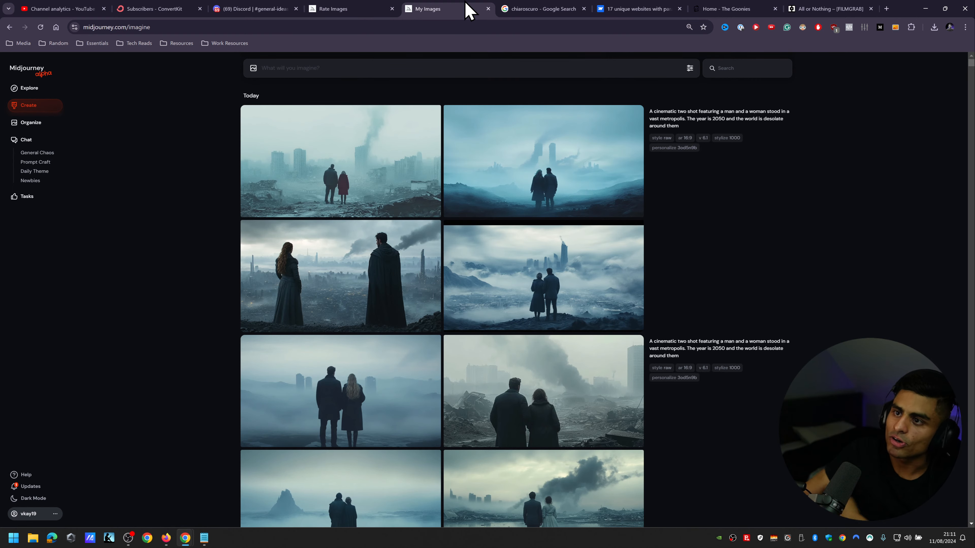
{"action": "scroll", "coordinate": [883, 158], "scroll_direction": "down", "scroll_amount": 5}
{"action": "scroll", "coordinate": [873, 209], "scroll_direction": "up", "scroll_amount": 5}
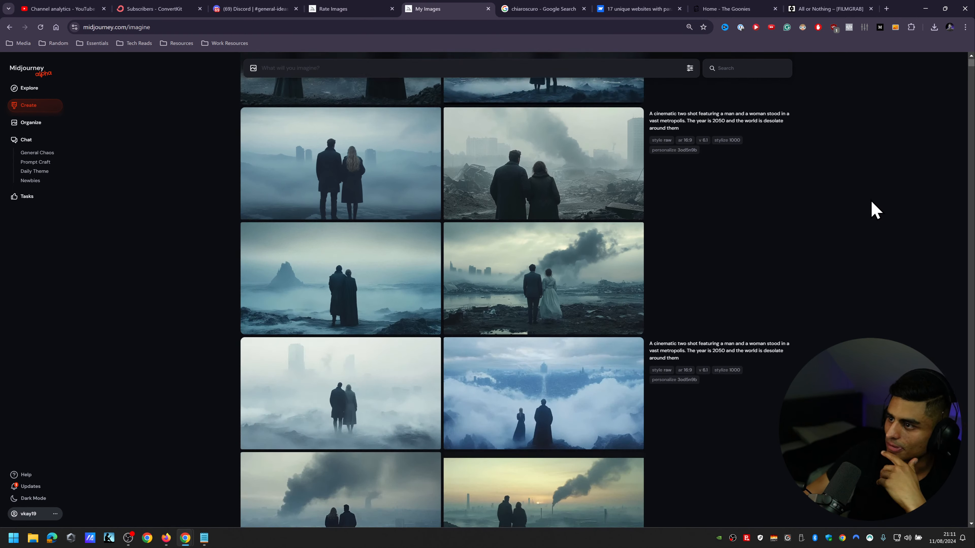
{"action": "scroll", "coordinate": [475, 414], "scroll_direction": "down", "scroll_amount": 4}
{"action": "scroll", "coordinate": [501, 344], "scroll_direction": "down", "scroll_amount": 8}
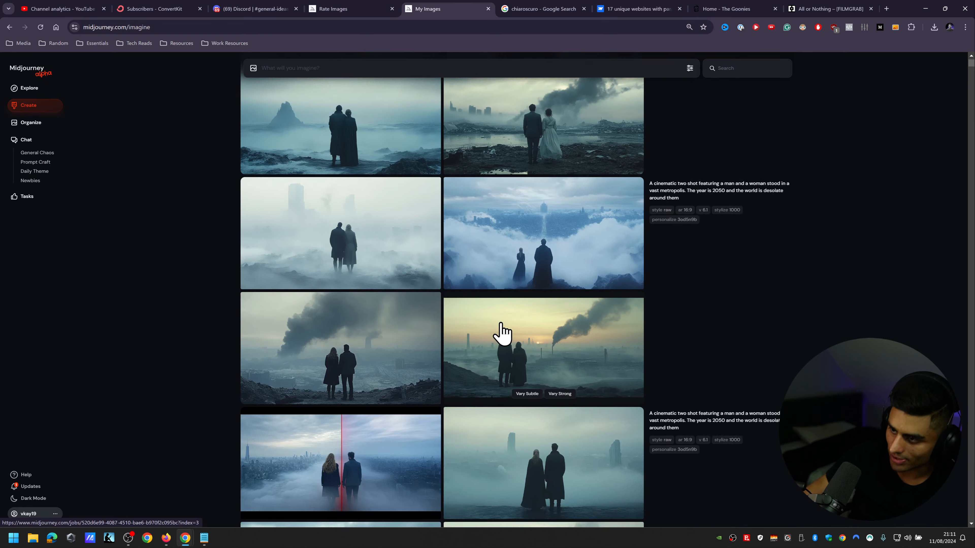
{"action": "scroll", "coordinate": [503, 317], "scroll_direction": "up", "scroll_amount": 10}
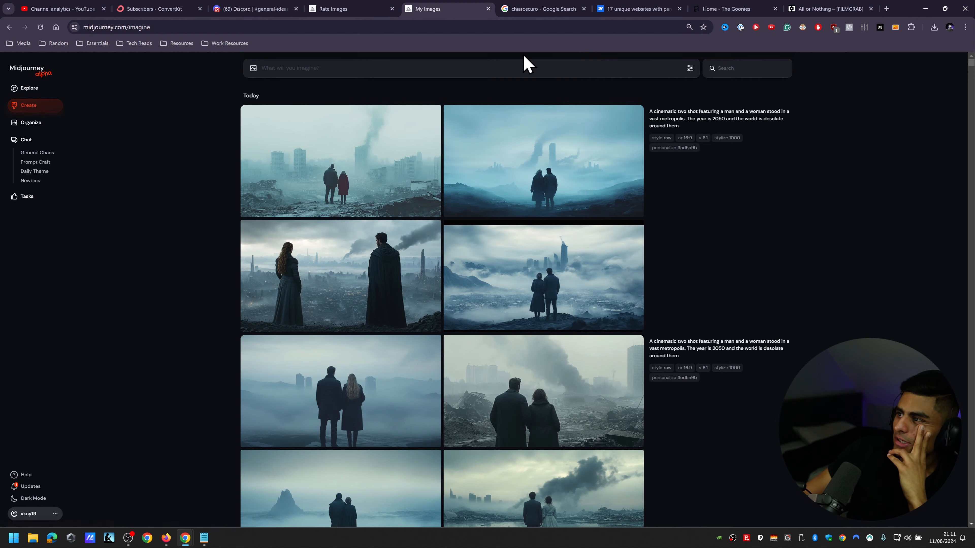
{"action": "left_click", "coordinate": [494, 70]}
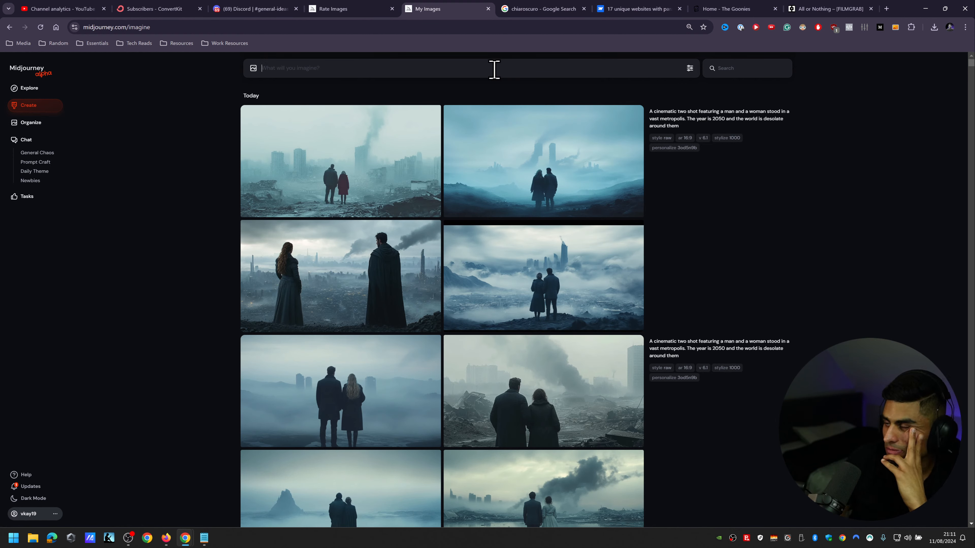
{"action": "left_click", "coordinate": [731, 119]}
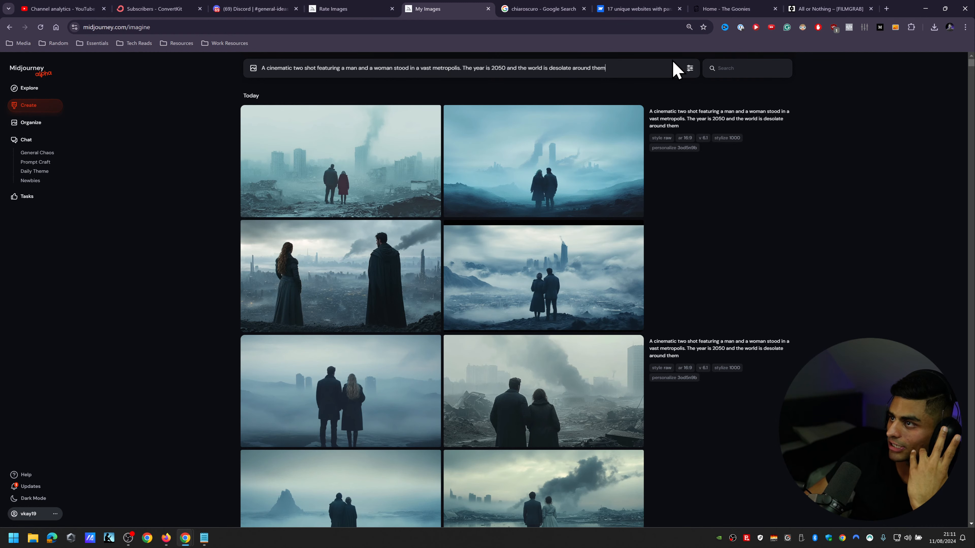
{"action": "left_click", "coordinate": [272, 9]}
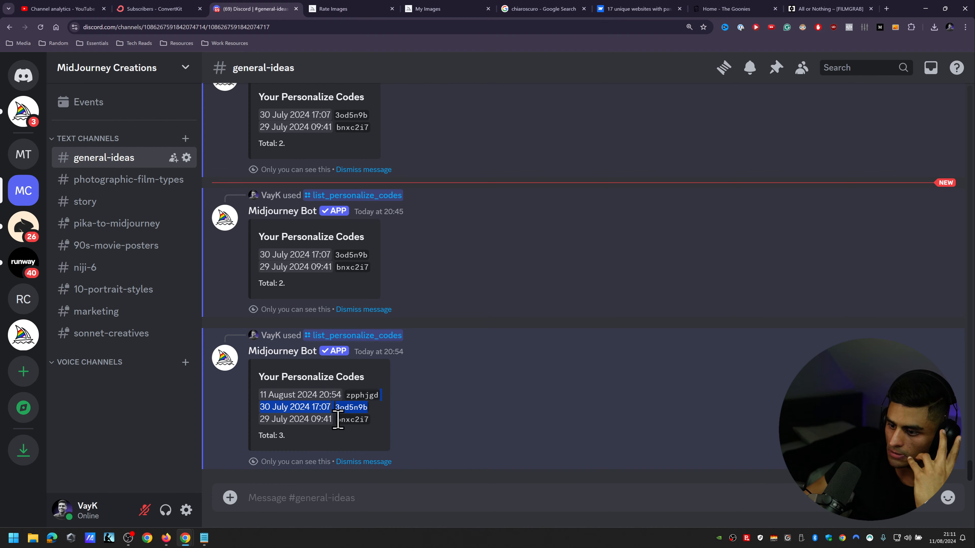
{"action": "left_click_drag", "start_coordinate": [337, 420], "coordinate": [370, 419]}
{"action": "key", "text": "ctrl+c"}
{"action": "left_click", "coordinate": [342, 9]}
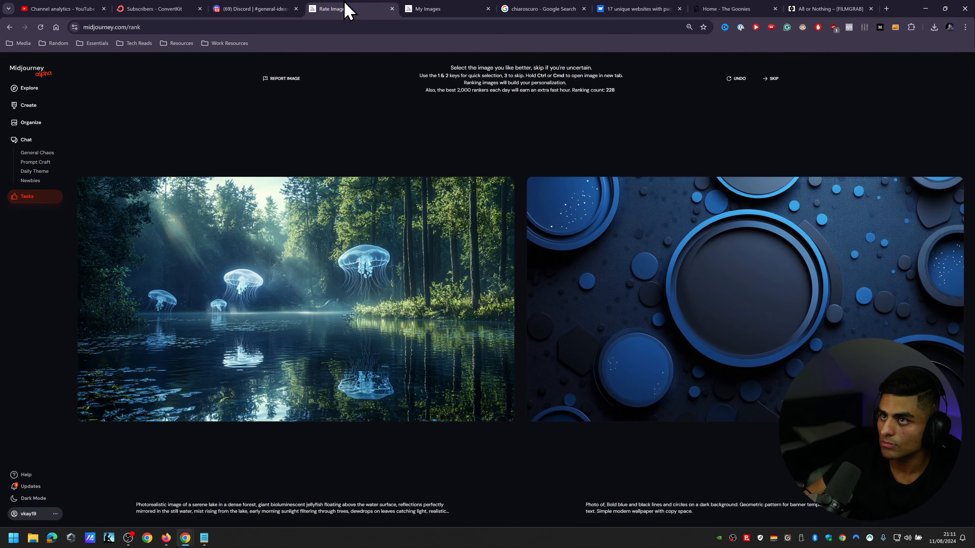
{"action": "left_click", "coordinate": [423, 9]}
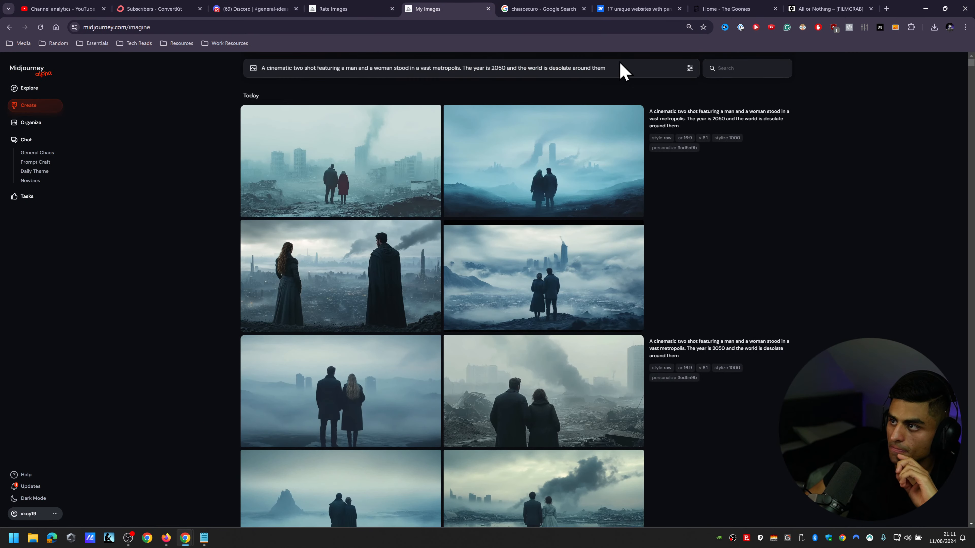
{"action": "key", "text": "ctrl+a"}
{"action": "key", "text": "BackSpace"}
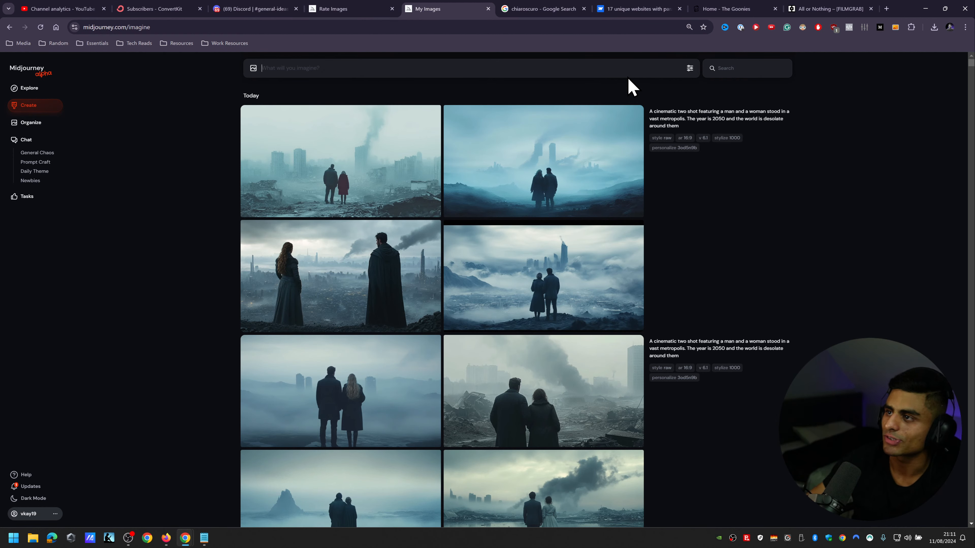
{"action": "key", "text": "ctrl+v"}
{"action": "key", "text": "ctrl+a"}
{"action": "key", "text": "BackSpace"}
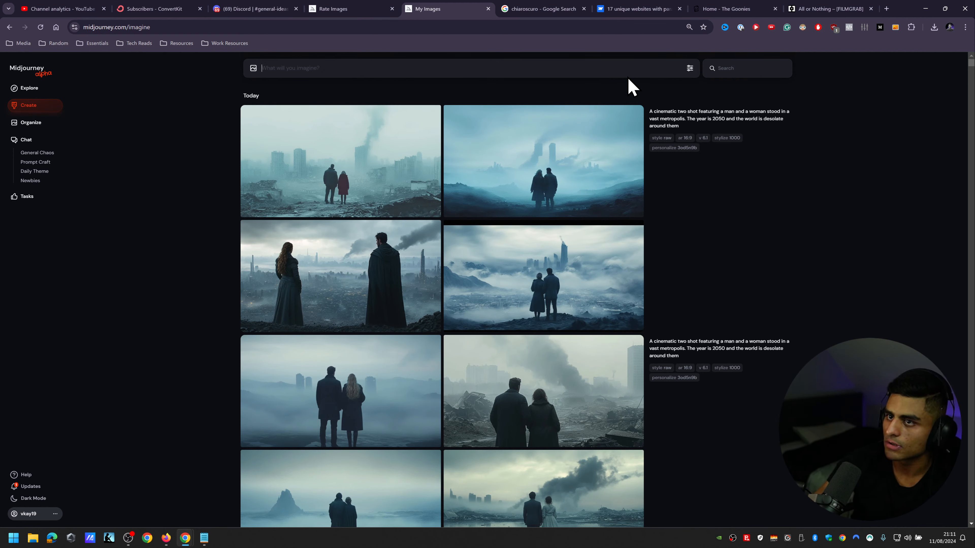
Step: Reuse the newest set's prompt text, copy the 29 July personalize code bnxc2i7 from the bot's latest list in Discord, and return to Midjourney
{"action": "left_click", "coordinate": [683, 128]}
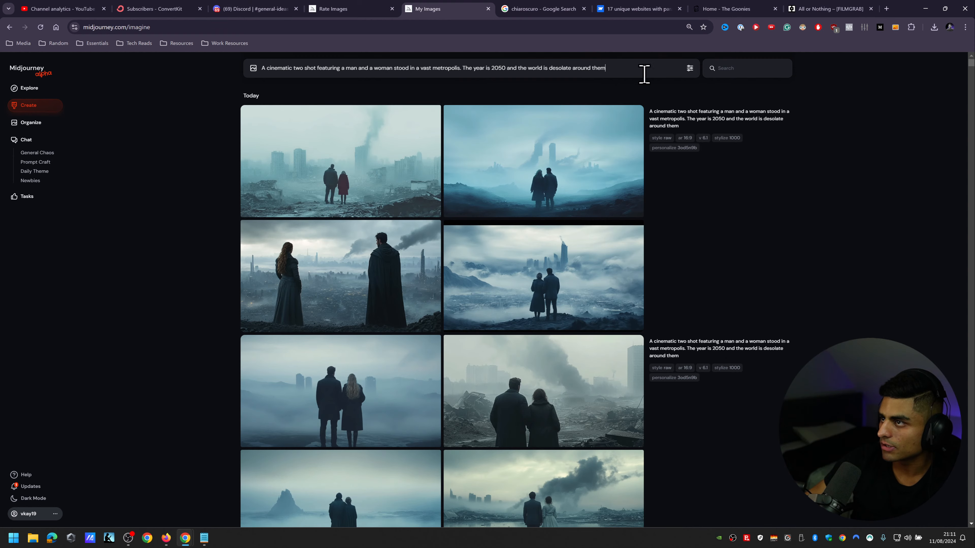
{"action": "left_click", "coordinate": [319, 8]}
{"action": "left_click", "coordinate": [255, 9]}
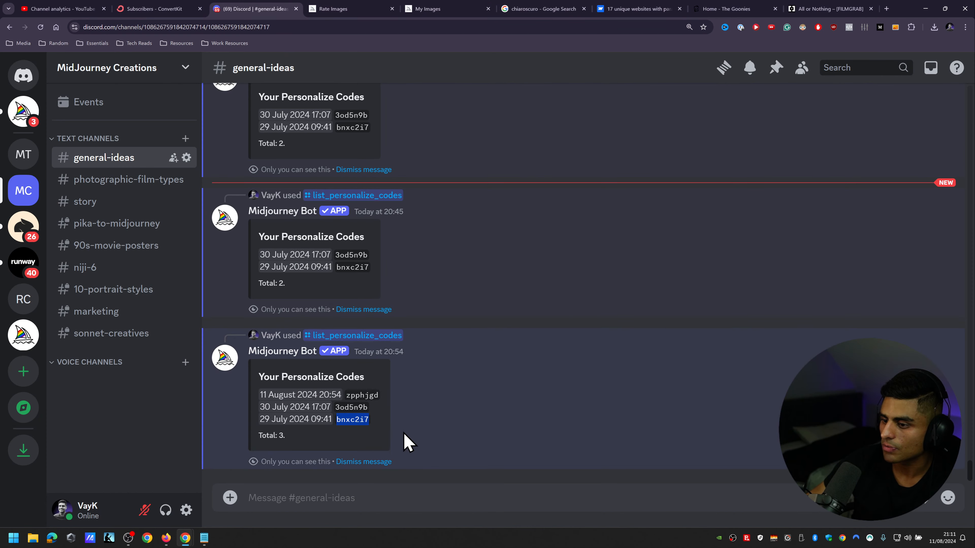
{"action": "double_click", "coordinate": [351, 420]}
{"action": "right_click", "coordinate": [348, 420]}
{"action": "left_click", "coordinate": [402, 264]}
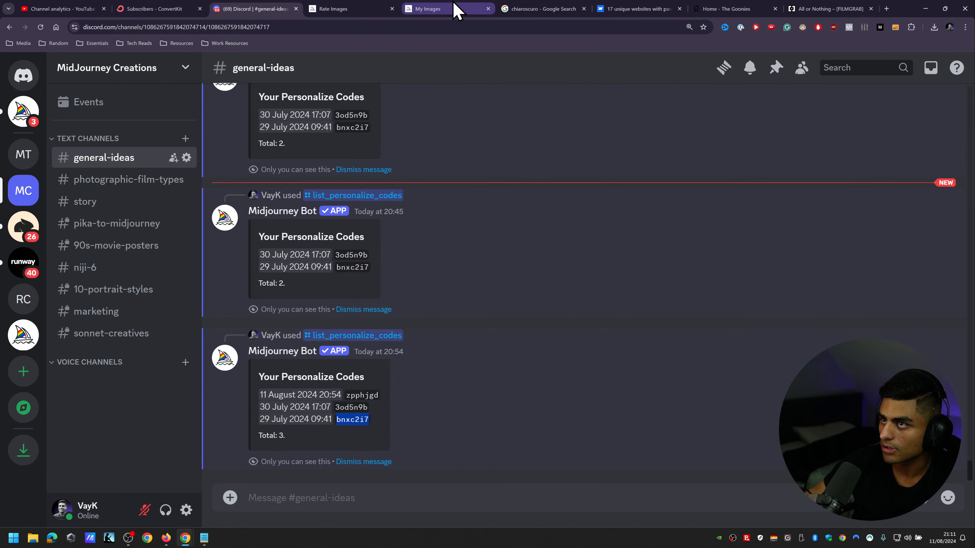
{"action": "left_click", "coordinate": [455, 9]}
Step: Complete the desolate metropolis prompt with --ar 16:9 --r 5 --p bnxc2i7 and submit it for generation
{"action": "left_click", "coordinate": [633, 70]}
{"action": "type", "text": "--ar 16:9 -"}
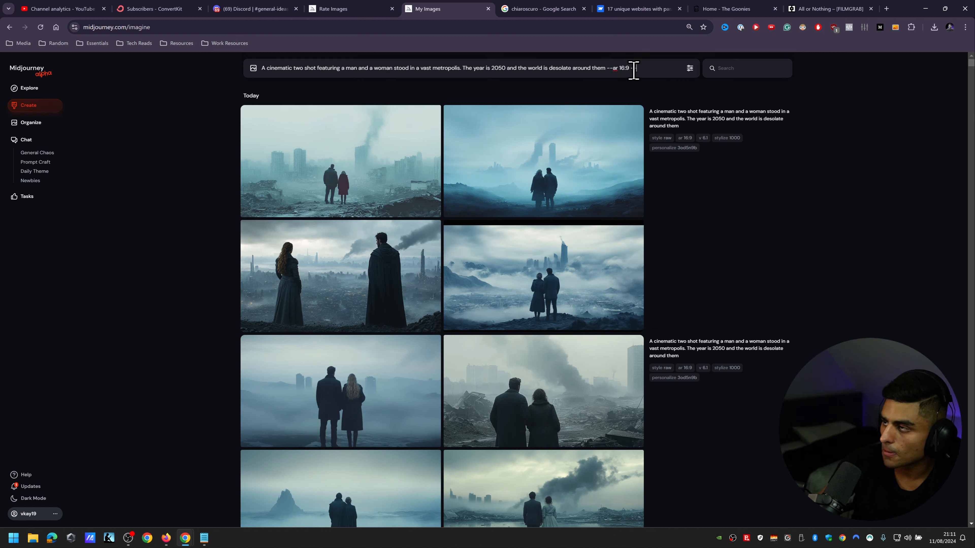
{"action": "type", "text": "-r 5 --p"}
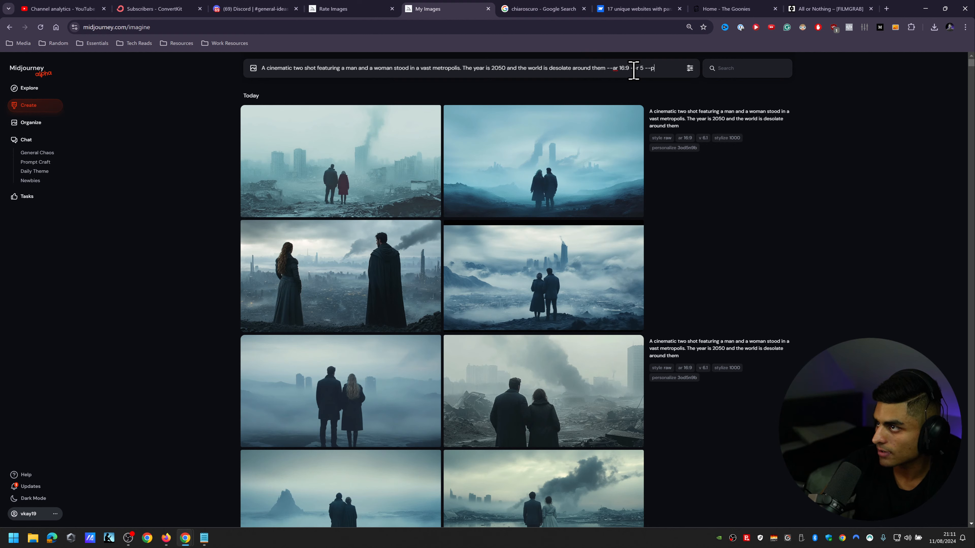
{"action": "key", "text": "ctrl+v"}
{"action": "type", "text": "--a"}
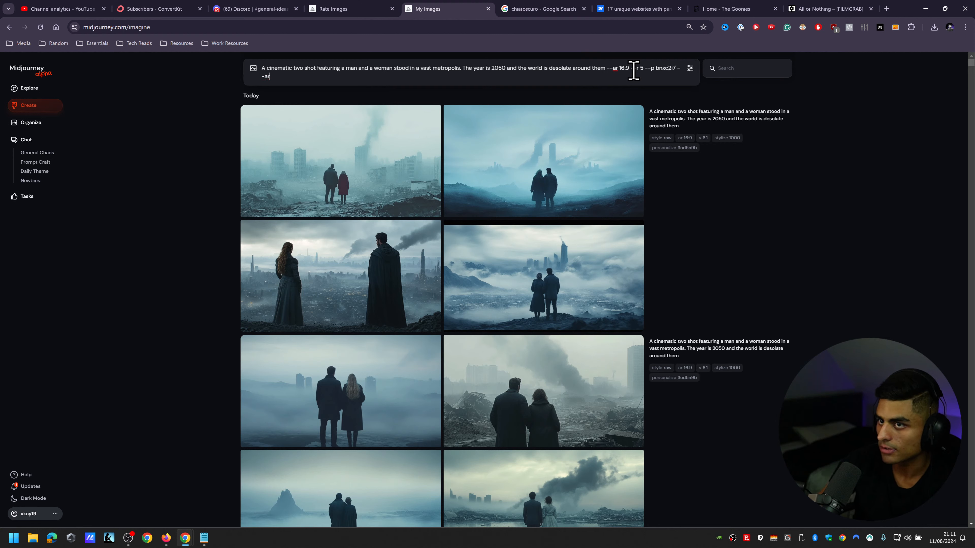
{"action": "key", "text": "BackSpace"}
{"action": "key", "text": "BackSpace"}
{"action": "key", "text": "BackSpace"}
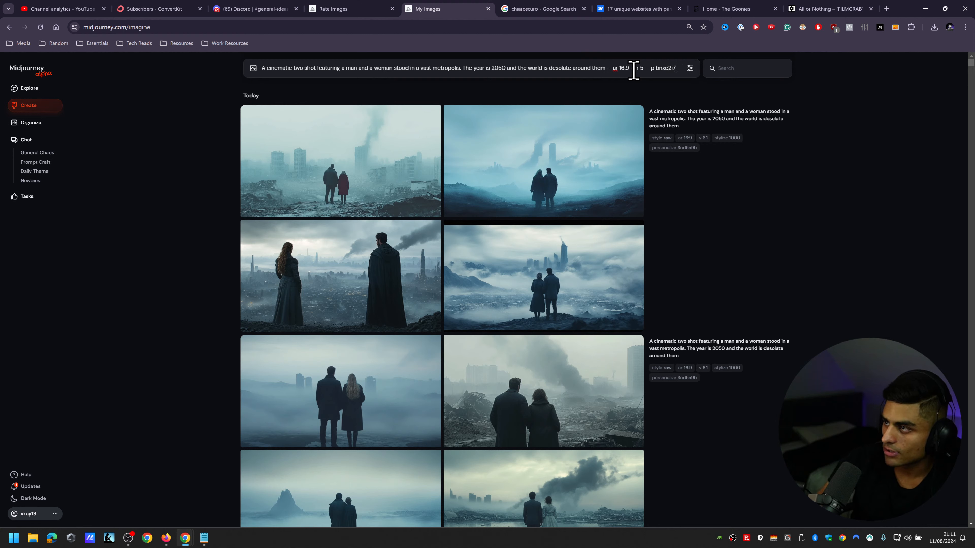
{"action": "key", "text": "Return"}
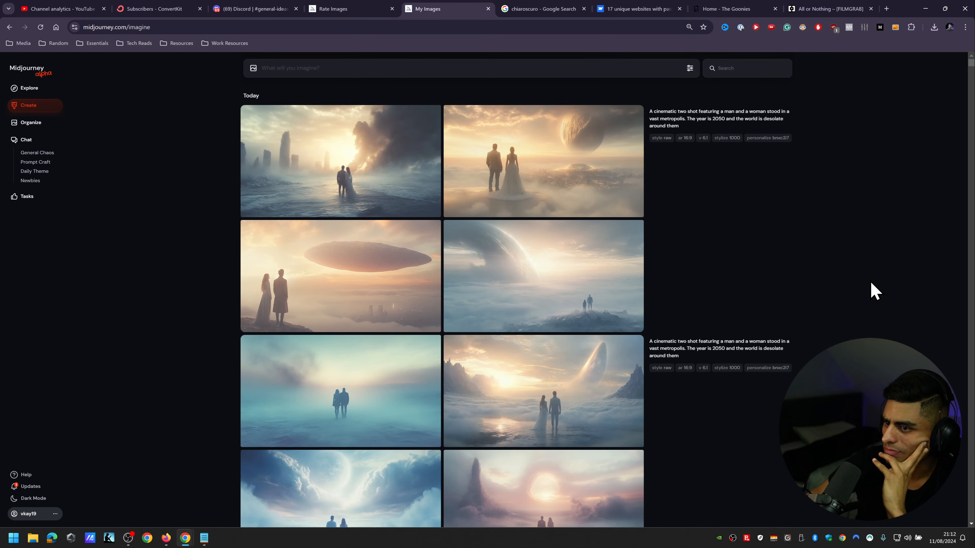
Step: Look over the new bnxc2i7 image sets and continue through the older 3od5n9b and zpphjgd sets of the same prompt
{"action": "scroll", "coordinate": [871, 289], "scroll_direction": "down", "scroll_amount": 3}
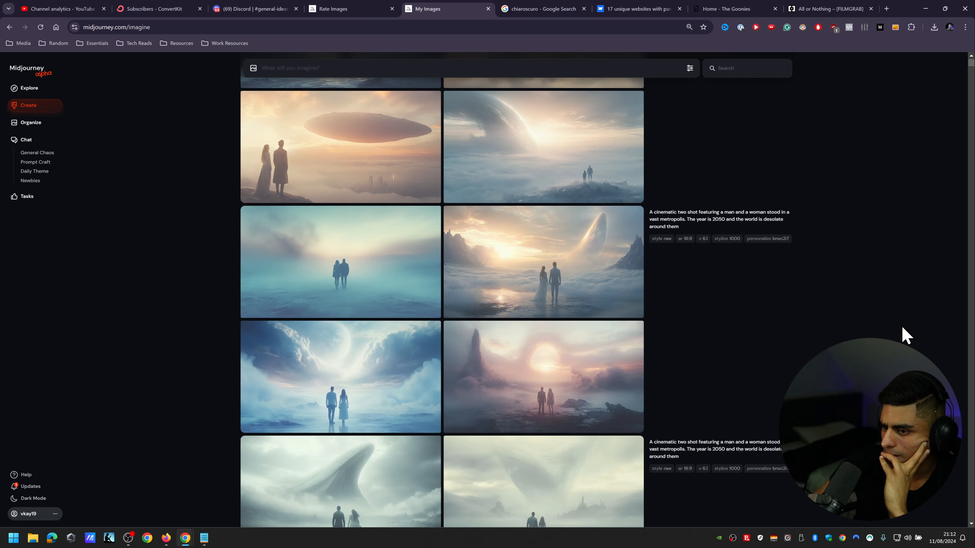
{"action": "scroll", "coordinate": [906, 334], "scroll_direction": "down", "scroll_amount": 2}
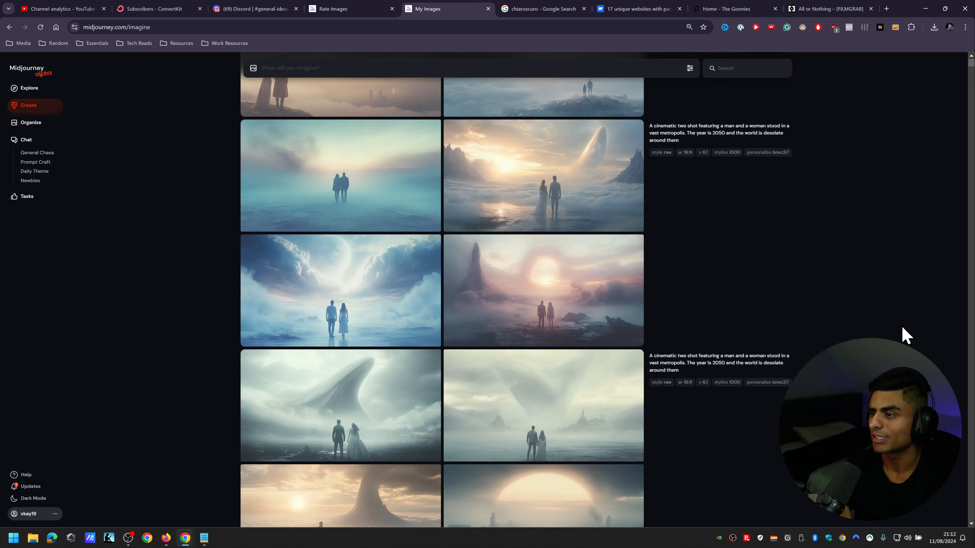
{"action": "scroll", "coordinate": [900, 334], "scroll_direction": "up", "scroll_amount": 5}
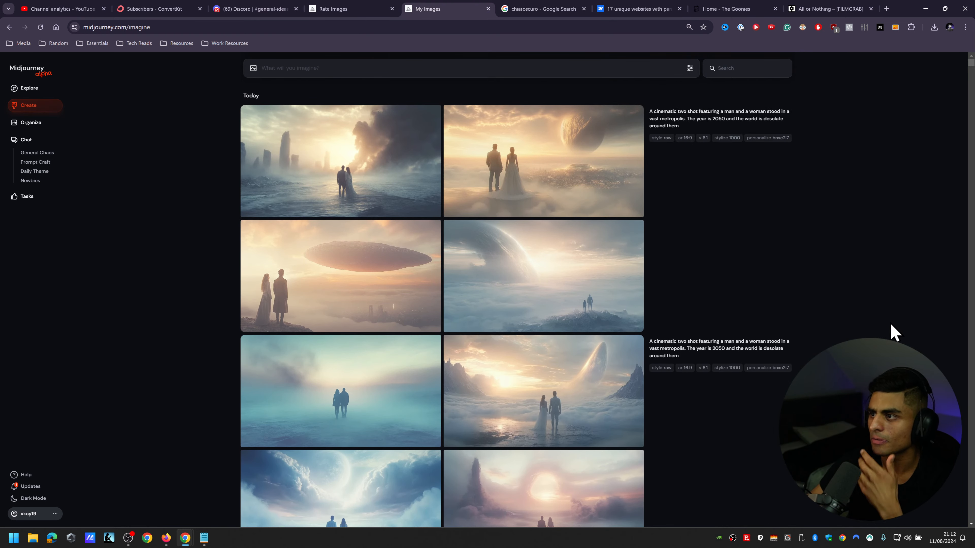
{"action": "scroll", "coordinate": [860, 292], "scroll_direction": "down", "scroll_amount": 10}
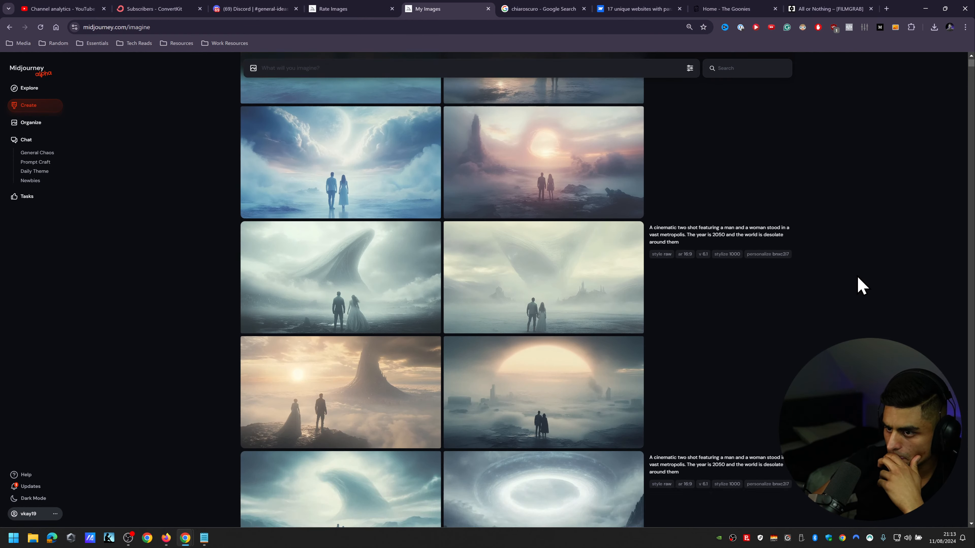
{"action": "scroll", "coordinate": [853, 312], "scroll_direction": "down", "scroll_amount": 12}
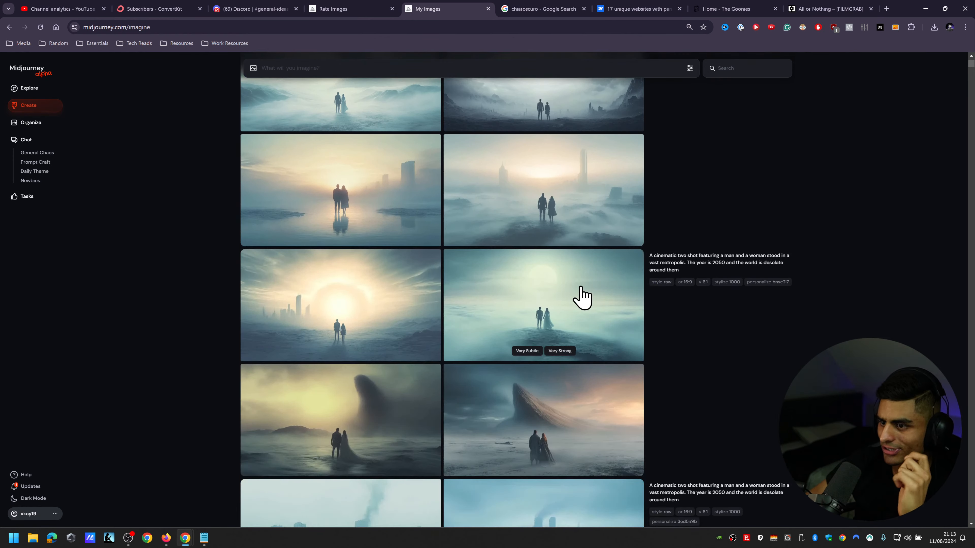
{"action": "scroll", "coordinate": [513, 265], "scroll_direction": "down", "scroll_amount": 20}
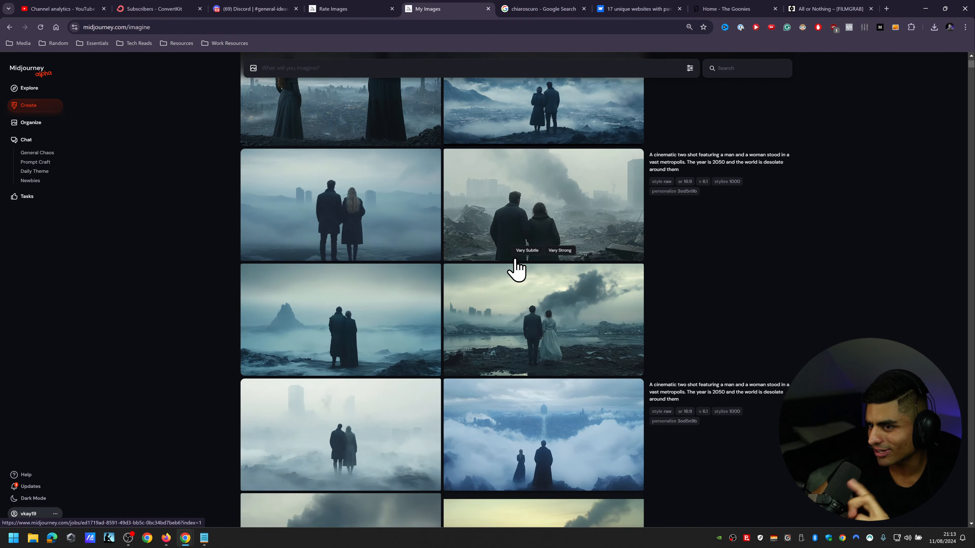
{"action": "scroll", "coordinate": [517, 269], "scroll_direction": "down", "scroll_amount": 3}
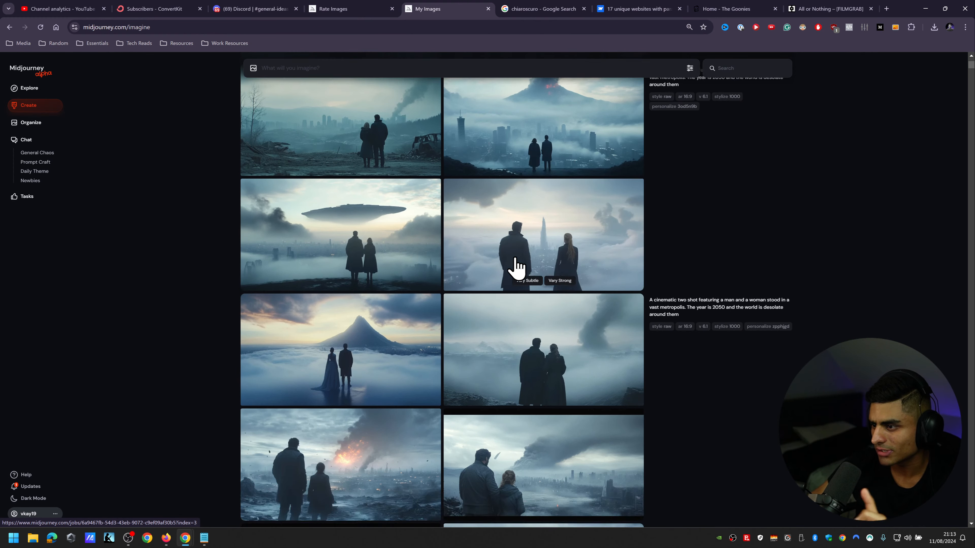
{"action": "scroll", "coordinate": [516, 269], "scroll_direction": "up", "scroll_amount": 3}
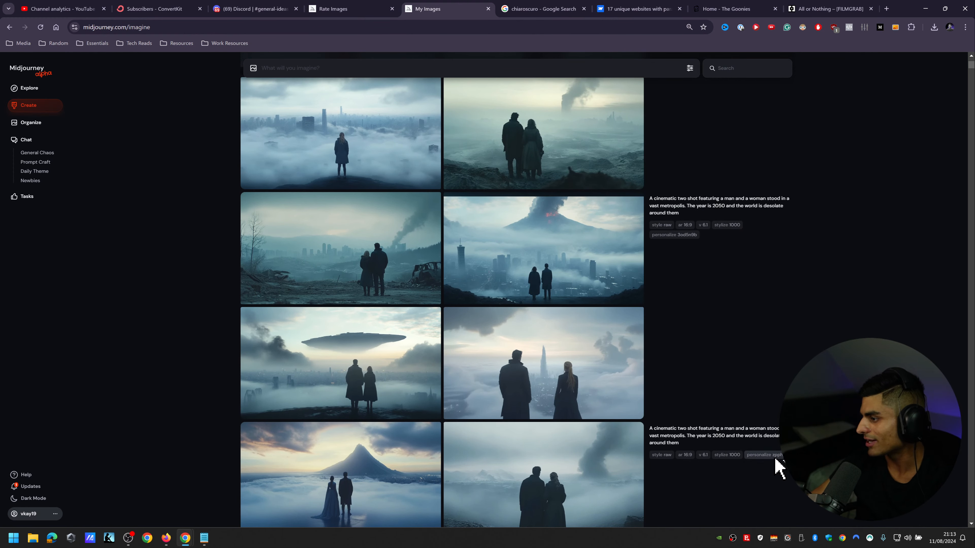
Step: Enlarge the page and compare the zpphjgd image set with the 3od5n9b sets of the metropolis prompt
{"action": "key", "text": "ctrl+plus"}
{"action": "key", "text": "ctrl+plus"}
{"action": "key", "text": "ctrl+plus"}
{"action": "scroll", "coordinate": [895, 300], "scroll_direction": "down", "scroll_amount": 10}
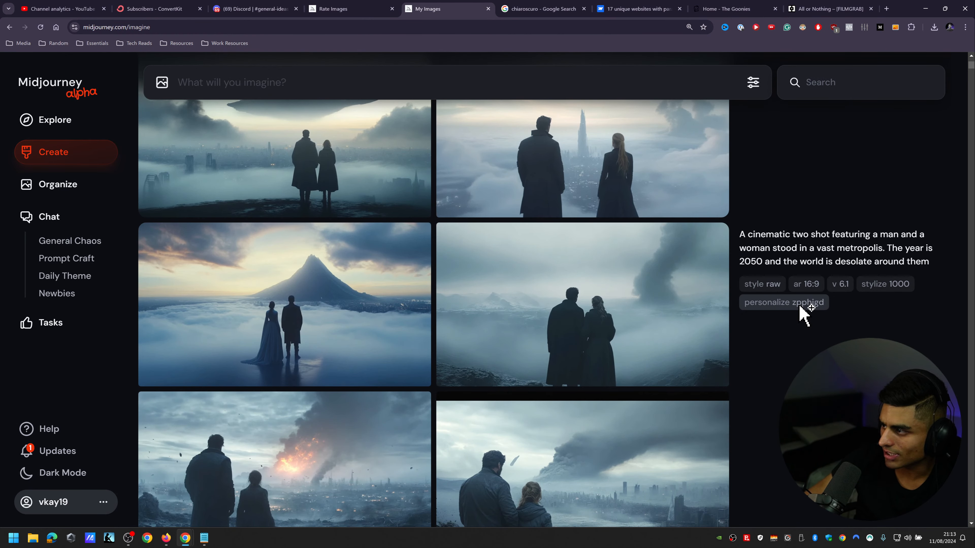
{"action": "scroll", "coordinate": [825, 323], "scroll_direction": "up", "scroll_amount": 2}
{"action": "scroll", "coordinate": [835, 332], "scroll_direction": "up", "scroll_amount": 4}
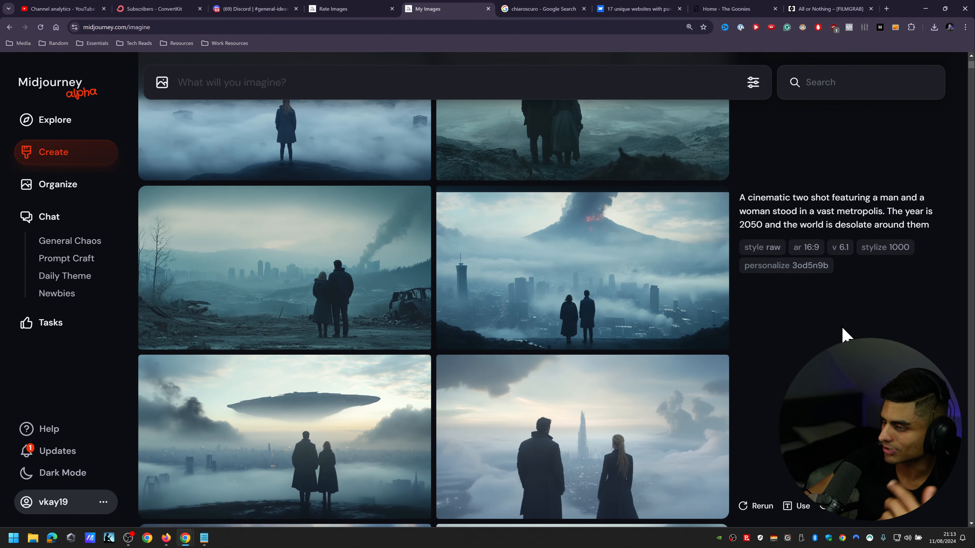
{"action": "scroll", "coordinate": [841, 298], "scroll_direction": "down", "scroll_amount": 7}
{"action": "scroll", "coordinate": [819, 302], "scroll_direction": "down", "scroll_amount": 3}
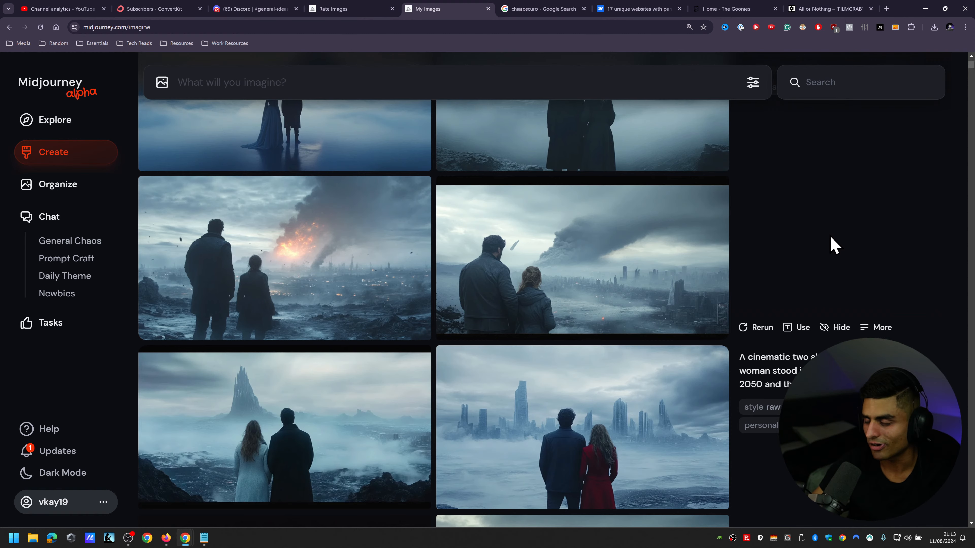
{"action": "scroll", "coordinate": [830, 242], "scroll_direction": "down", "scroll_amount": 10}
{"action": "scroll", "coordinate": [833, 246], "scroll_direction": "down", "scroll_amount": 15}
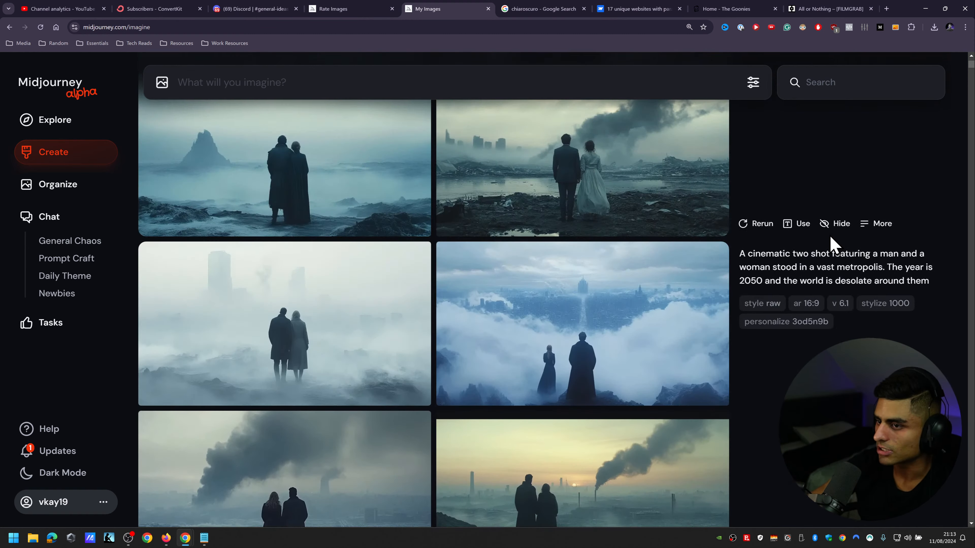
Step: Examine the bnxc2i7 sets against the neighbouring 3od5n9b images, working back to the newest set
{"action": "scroll", "coordinate": [833, 246], "scroll_direction": "down", "scroll_amount": 15}
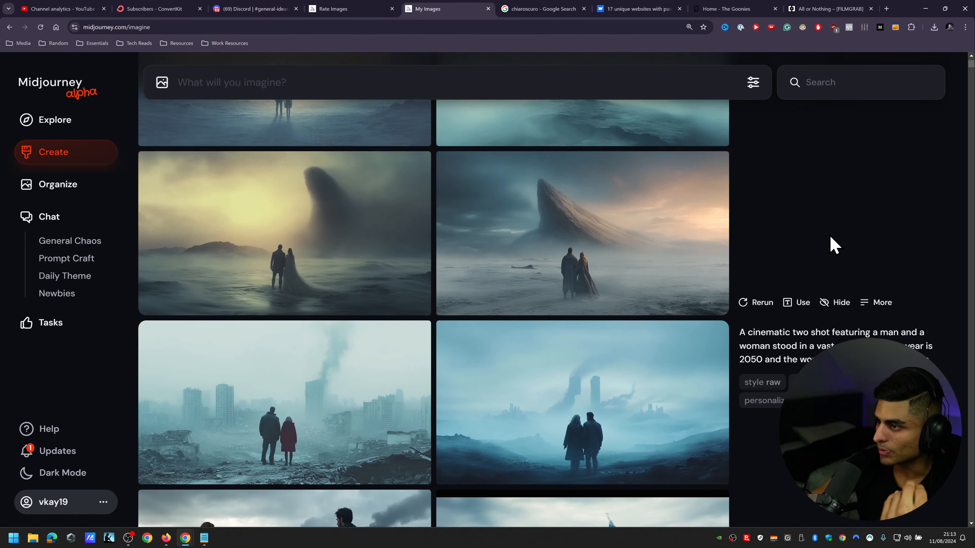
{"action": "scroll", "coordinate": [831, 238], "scroll_direction": "down", "scroll_amount": 3}
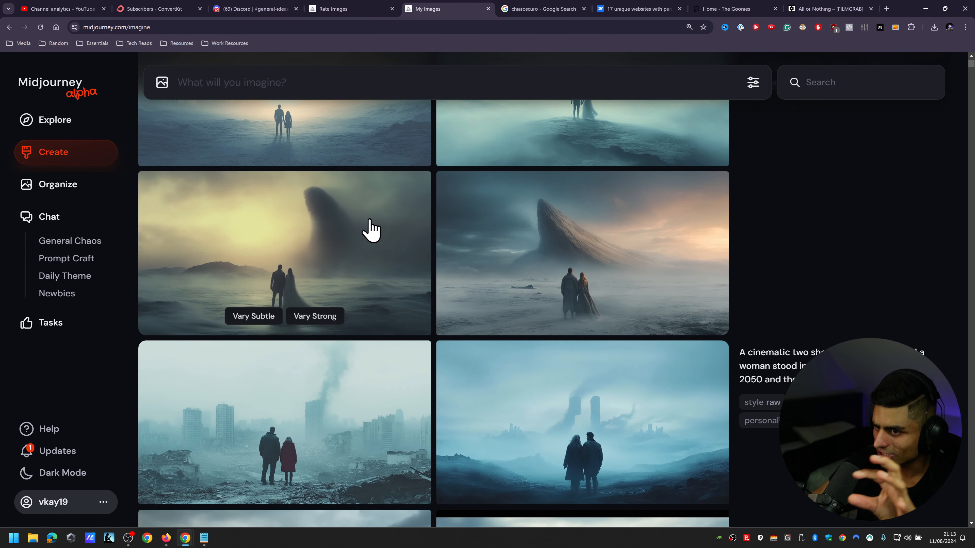
{"action": "scroll", "coordinate": [758, 233], "scroll_direction": "up", "scroll_amount": 5}
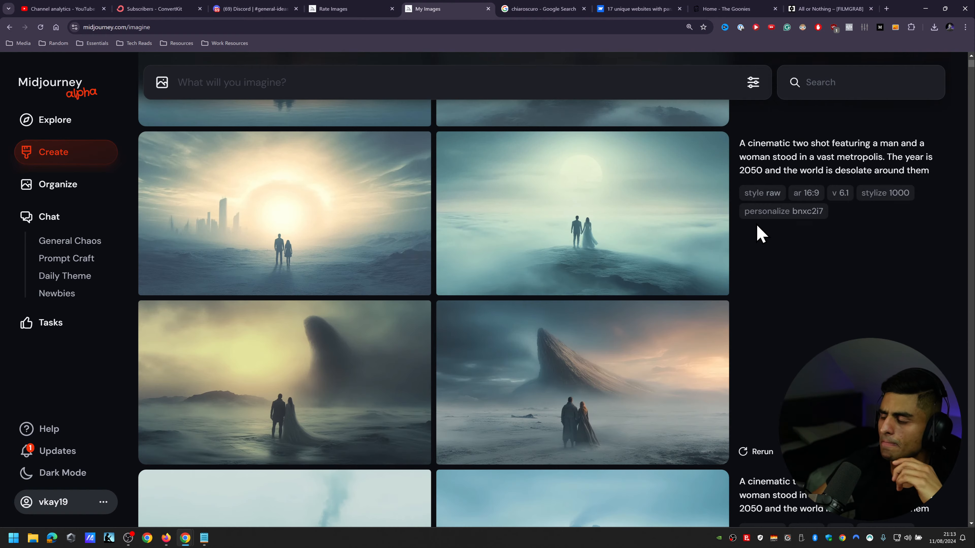
{"action": "scroll", "coordinate": [231, 384], "scroll_direction": "up", "scroll_amount": 5}
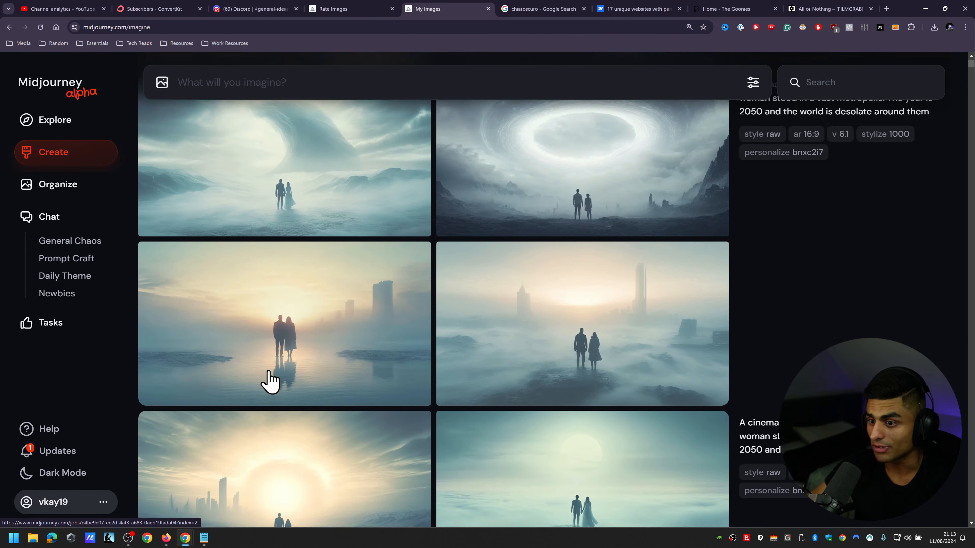
{"action": "scroll", "coordinate": [901, 337], "scroll_direction": "up", "scroll_amount": 15}
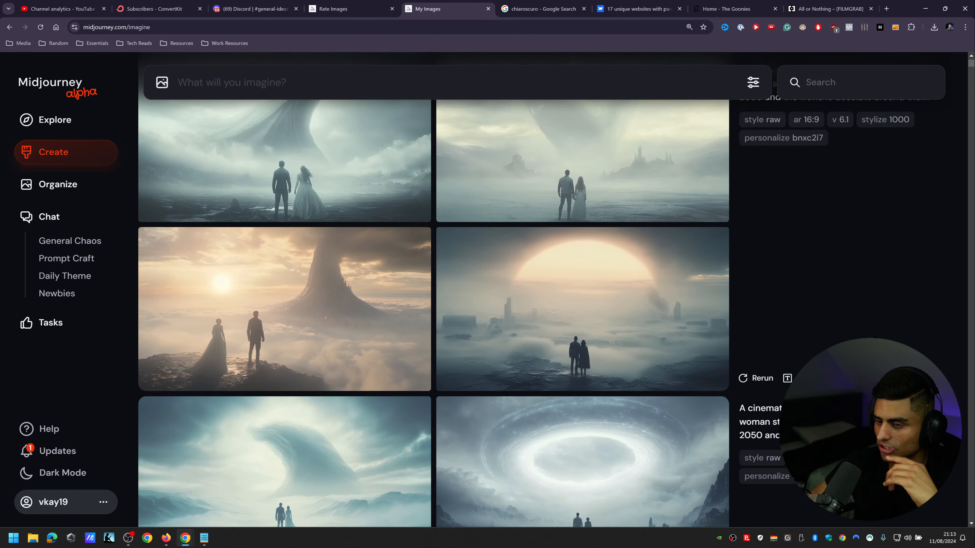
{"action": "scroll", "coordinate": [433, 292], "scroll_direction": "down", "scroll_amount": 3}
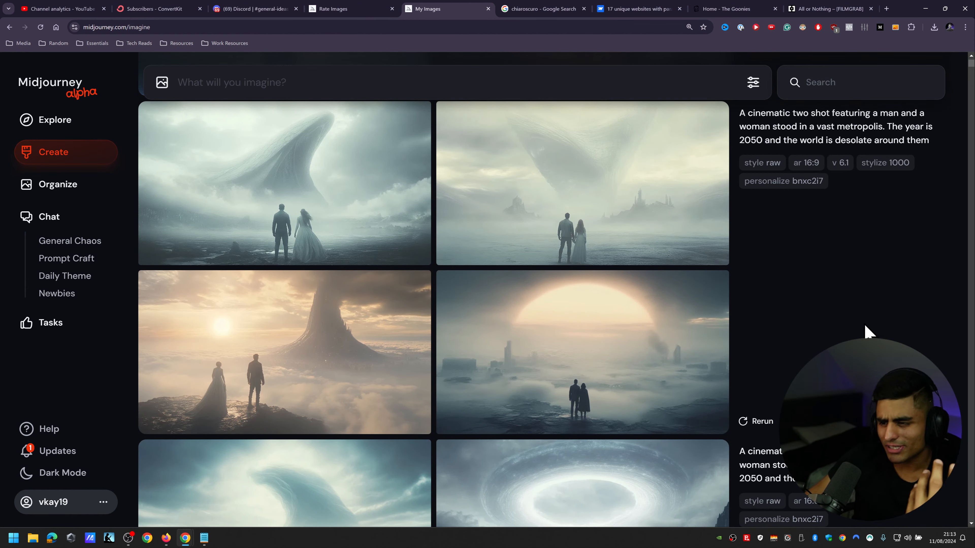
{"action": "scroll", "coordinate": [869, 331], "scroll_direction": "up", "scroll_amount": 3}
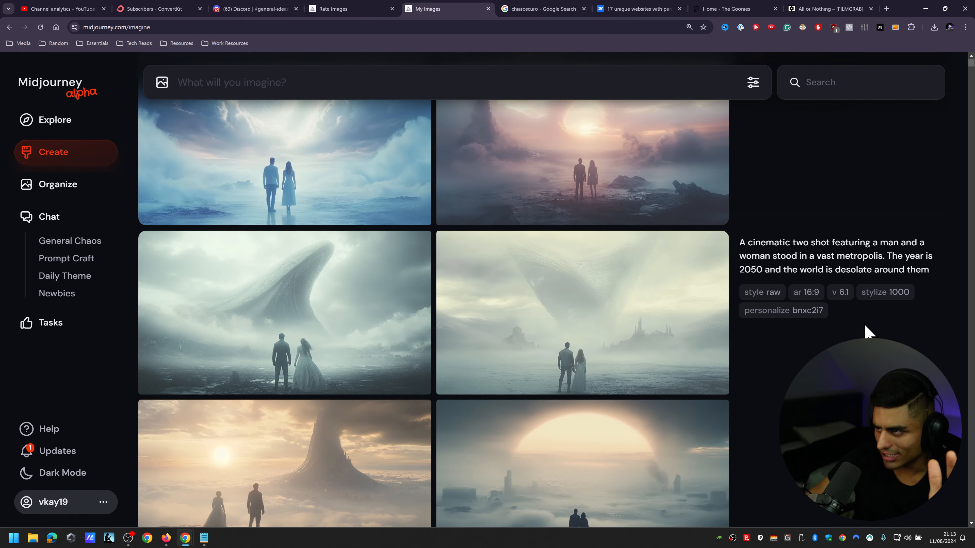
{"action": "scroll", "coordinate": [868, 331], "scroll_direction": "up", "scroll_amount": 3}
{"action": "scroll", "coordinate": [868, 331], "scroll_direction": "up", "scroll_amount": 10}
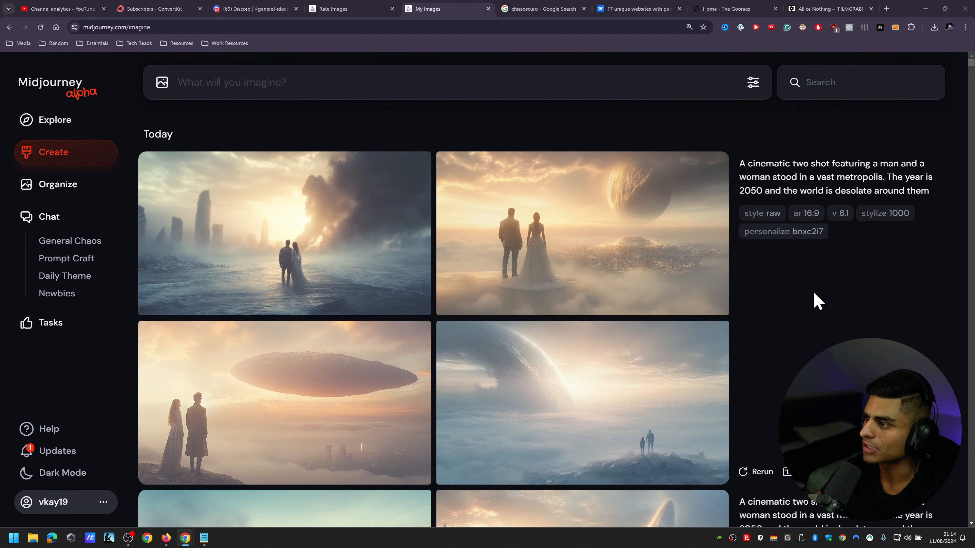
Step: View the teal foggy image of the couple at full size, close it, and return to the newest set
{"action": "scroll", "coordinate": [816, 298], "scroll_direction": "down", "scroll_amount": 4}
{"action": "scroll", "coordinate": [826, 230], "scroll_direction": "down", "scroll_amount": 4}
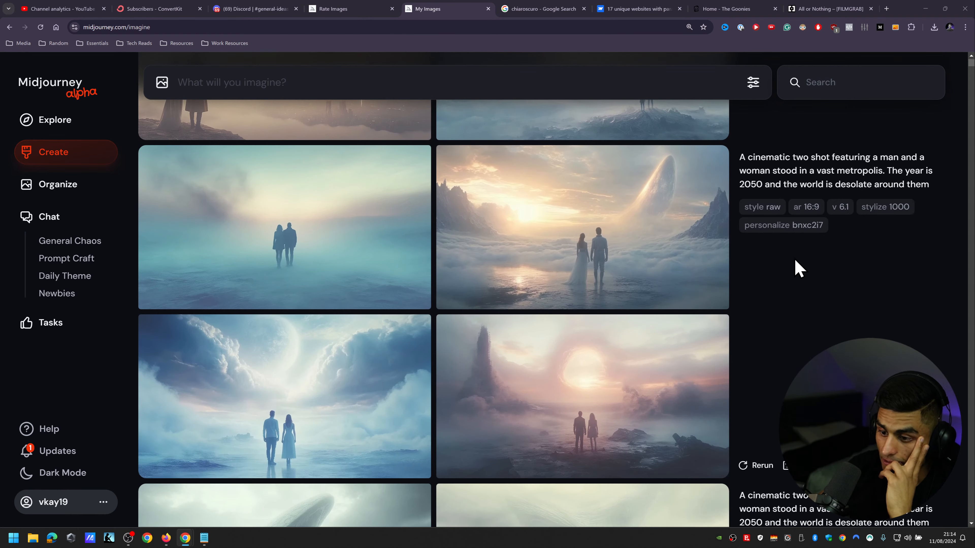
{"action": "left_click", "coordinate": [283, 239]}
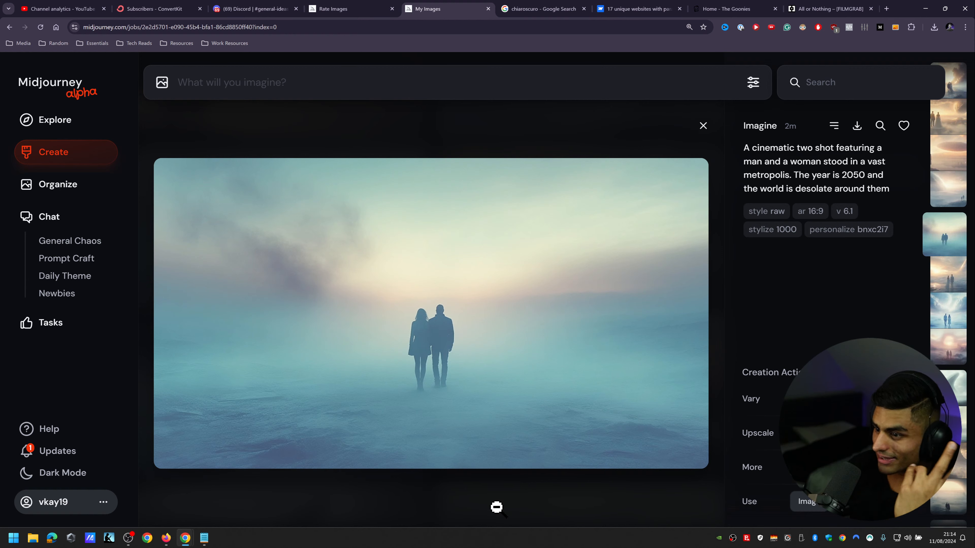
{"action": "left_click", "coordinate": [527, 108]}
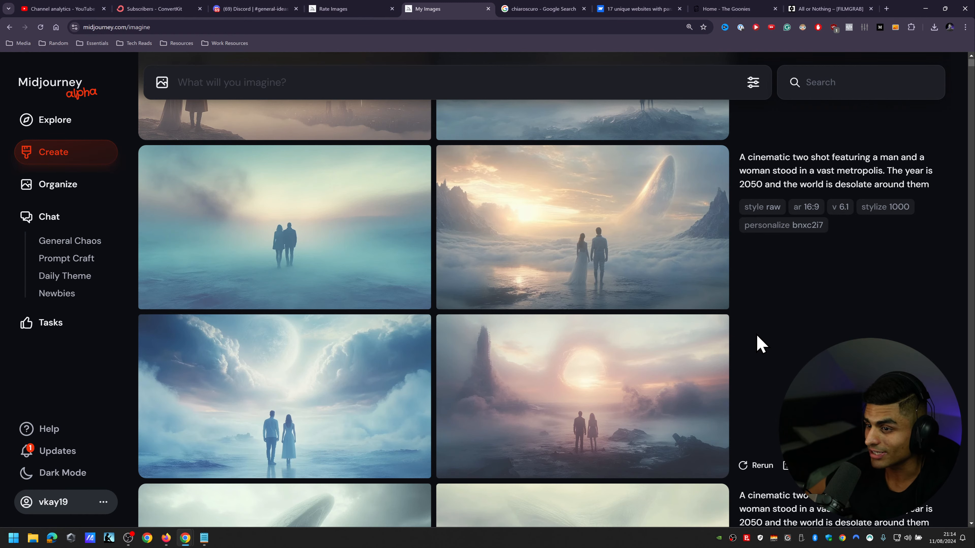
{"action": "scroll", "coordinate": [766, 338], "scroll_direction": "down", "scroll_amount": 8}
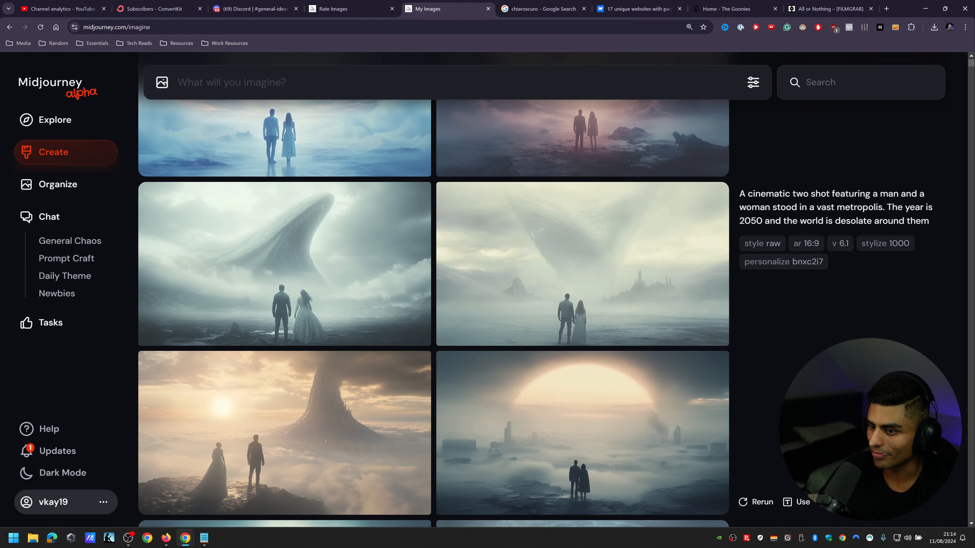
{"action": "scroll", "coordinate": [433, 314], "scroll_direction": "down", "scroll_amount": 3}
{"action": "scroll", "coordinate": [434, 314], "scroll_direction": "up", "scroll_amount": 10}
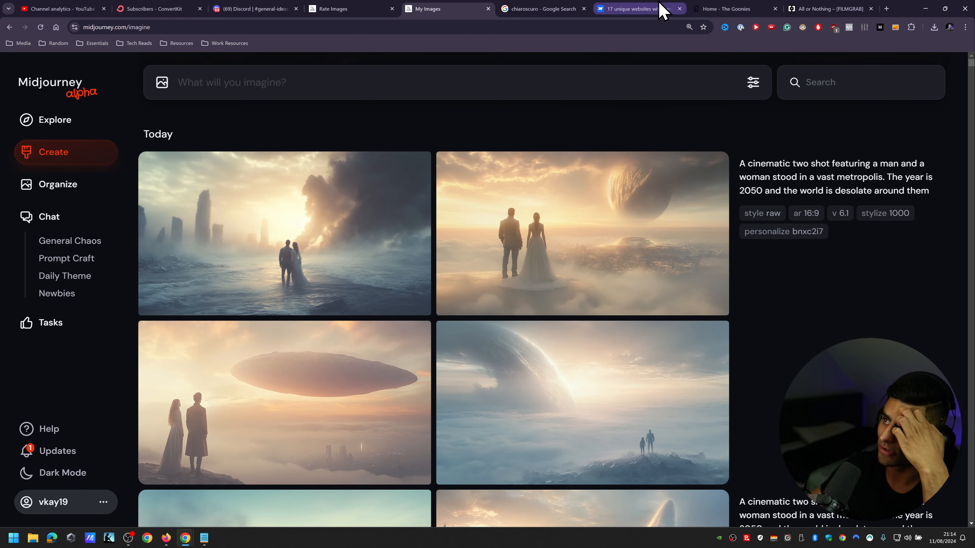
Step: Switch to the FilmGrab site, go back from the All or Nothing still to the Films A-Z list, and reduce the page zoom
{"action": "left_click", "coordinate": [838, 7]}
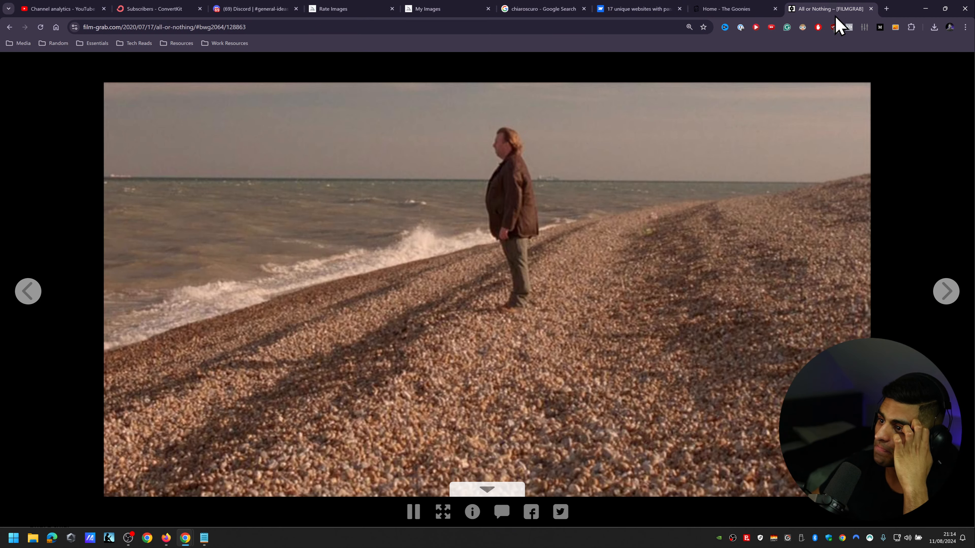
{"action": "left_click", "coordinate": [9, 27]}
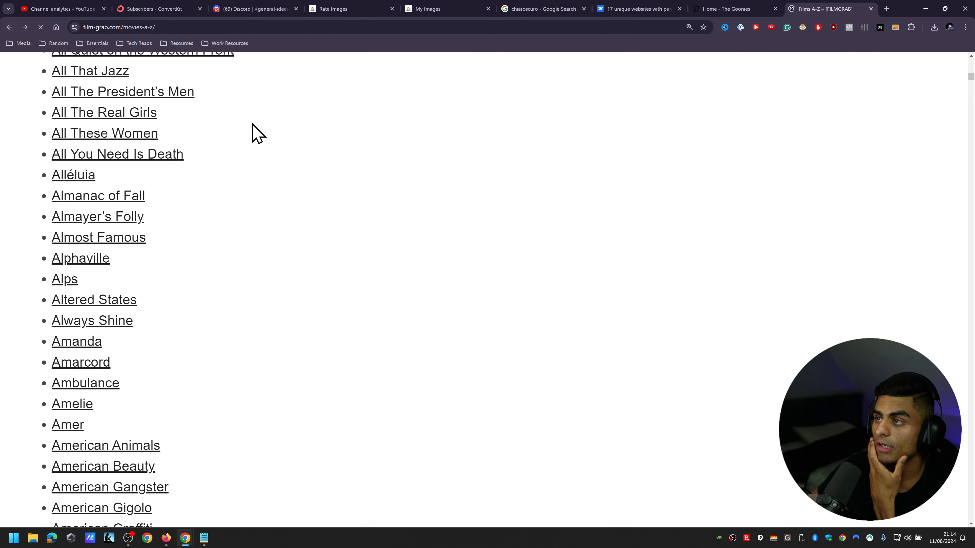
{"action": "scroll", "coordinate": [516, 272], "scroll_direction": "up", "scroll_amount": 10}
{"action": "scroll", "coordinate": [526, 286], "scroll_direction": "up", "scroll_amount": 5}
{"action": "key", "text": "ctrl+minus"}
{"action": "key", "text": "ctrl+minus"}
{"action": "key", "text": "ctrl+minus"}
{"action": "key", "text": "ctrl+minus"}
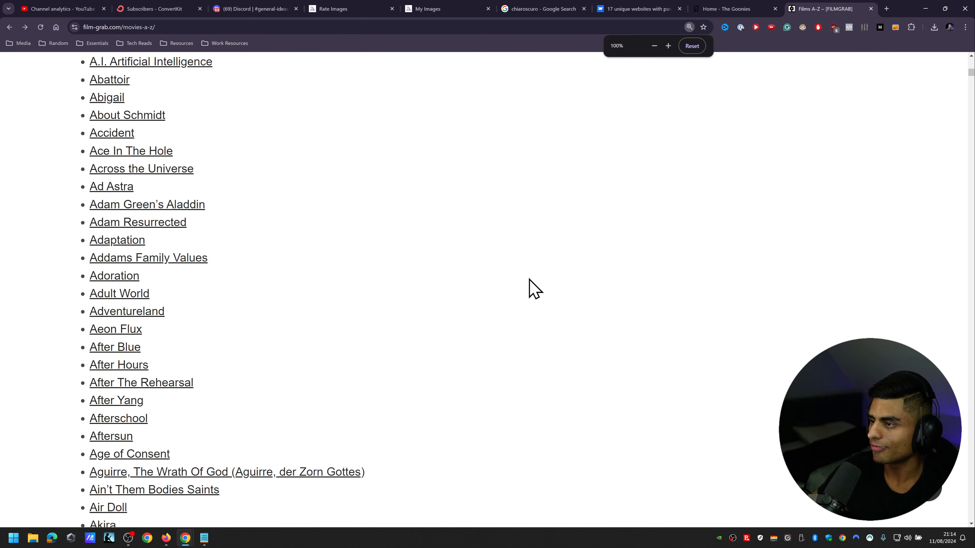
Step: Open FilmGrab's home page and browse its gallery of film stills
{"action": "left_click_drag", "start_coordinate": [971, 69], "coordinate": [971, 59]}
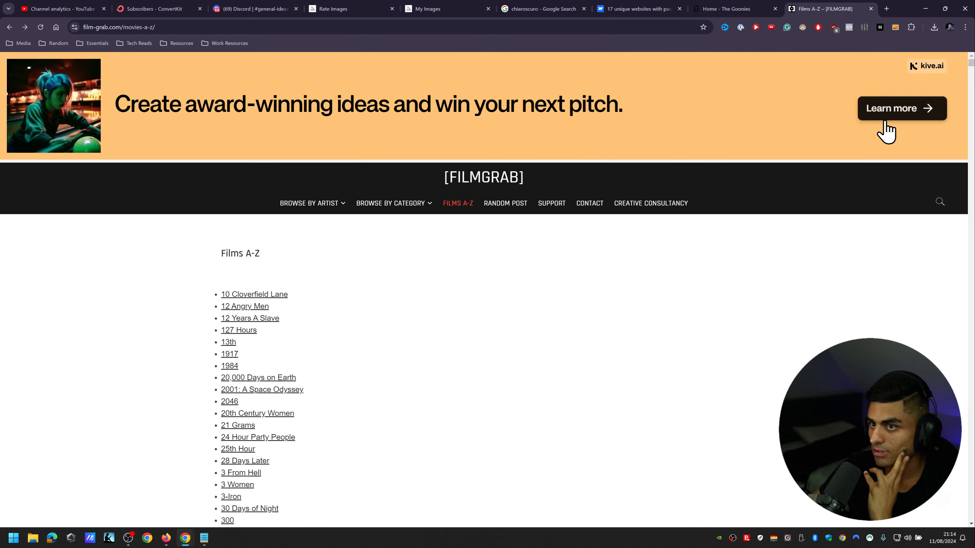
{"action": "left_click", "coordinate": [495, 175]}
{"action": "scroll", "coordinate": [316, 202], "scroll_direction": "down", "scroll_amount": 6}
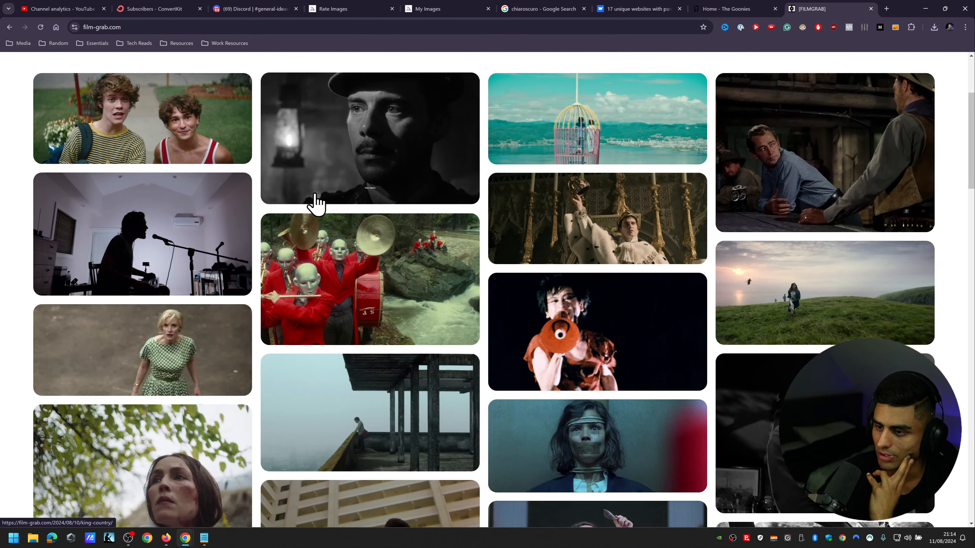
Step: Examine the lighting, colour and framing of the older film stills further down FilmGrab's home page gallery
{"action": "scroll", "coordinate": [724, 252], "scroll_direction": "down", "scroll_amount": 10}
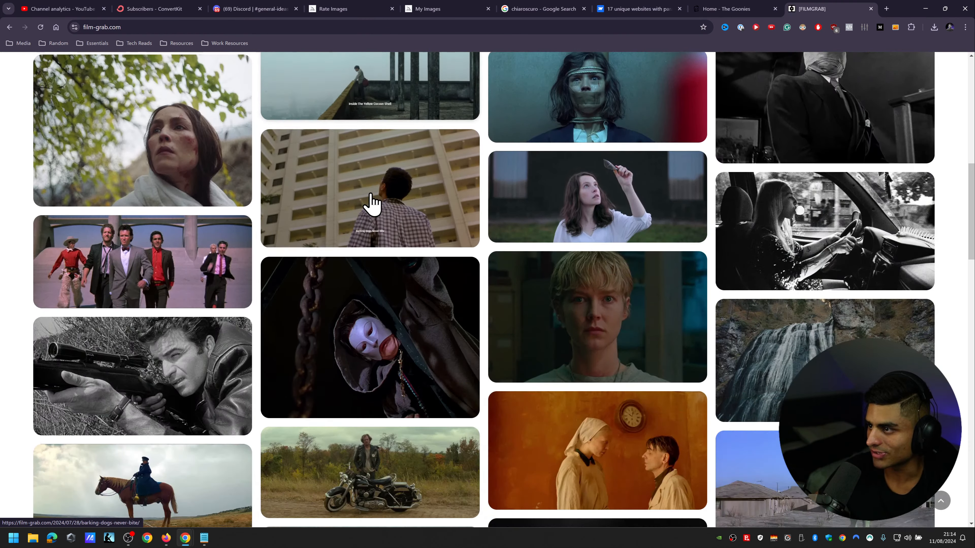
{"action": "scroll", "coordinate": [403, 284], "scroll_direction": "down", "scroll_amount": 3}
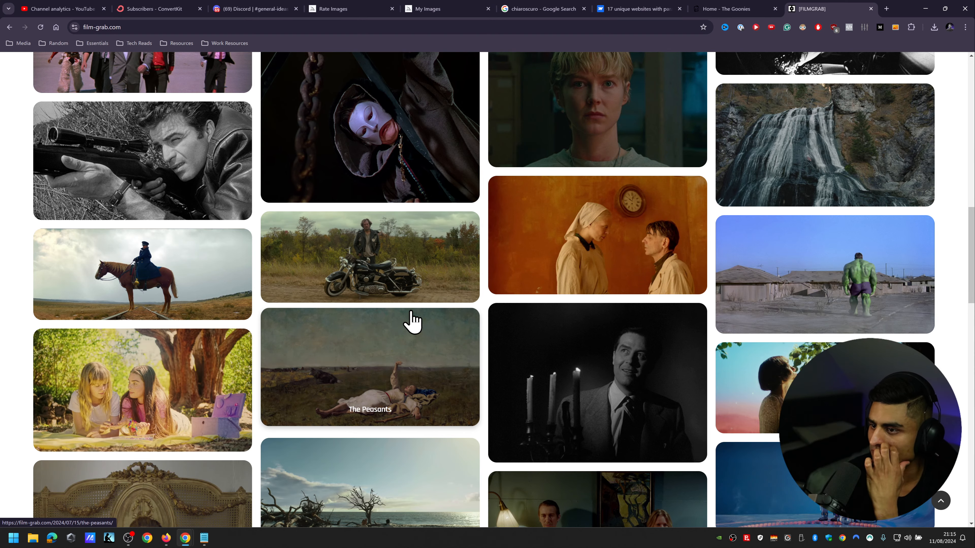
{"action": "scroll", "coordinate": [411, 321], "scroll_direction": "down", "scroll_amount": 10}
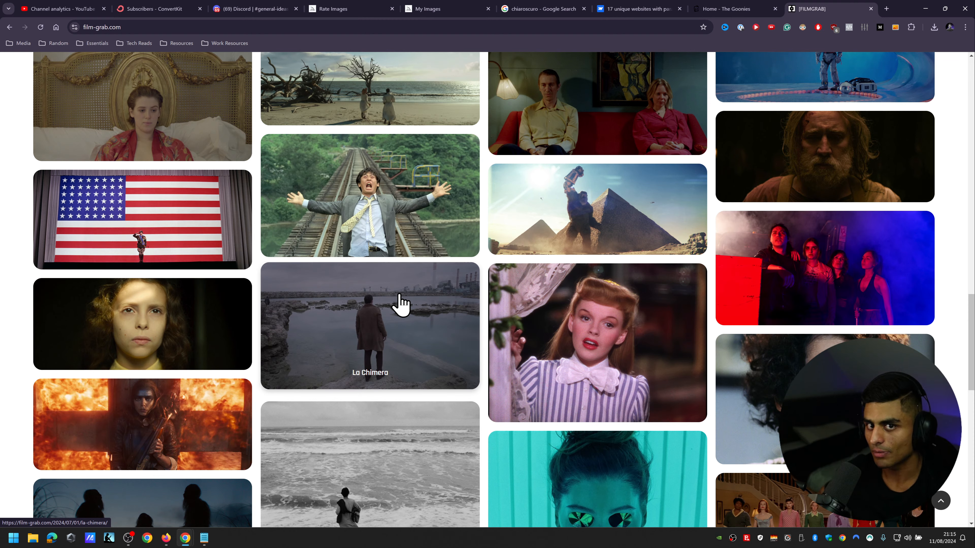
{"action": "scroll", "coordinate": [399, 305], "scroll_direction": "down", "scroll_amount": 6}
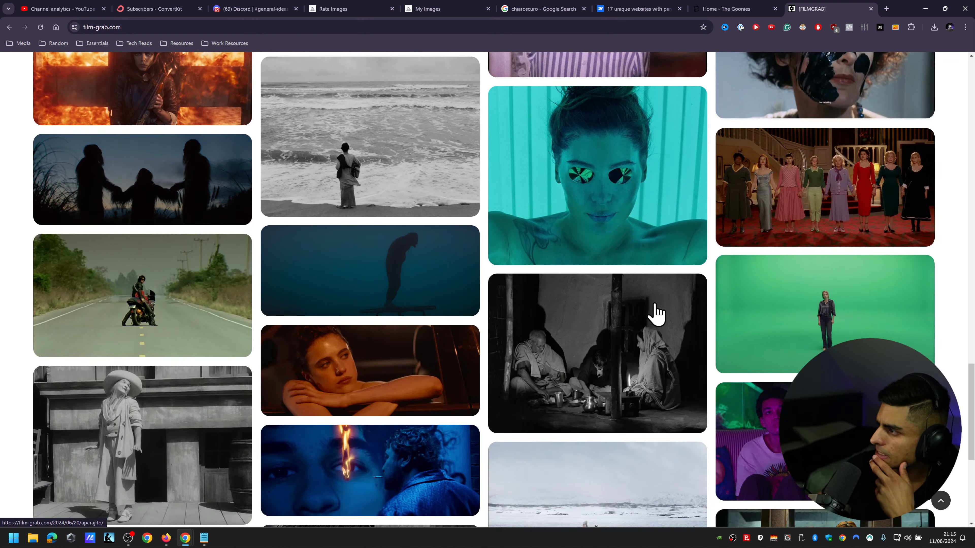
{"action": "scroll", "coordinate": [333, 360], "scroll_direction": "down", "scroll_amount": 5}
{"action": "scroll", "coordinate": [327, 359], "scroll_direction": "up", "scroll_amount": 20}
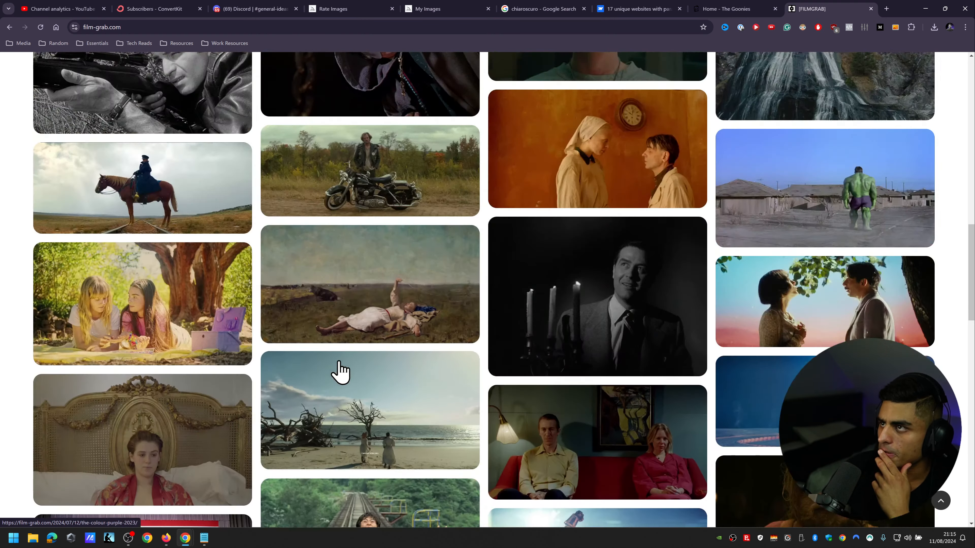
Step: Switch past The Goonies site to Discord's general-ideas channel in MidJourney Creations, showing the Your Personalize Codes lists
{"action": "left_click", "coordinate": [708, 9]}
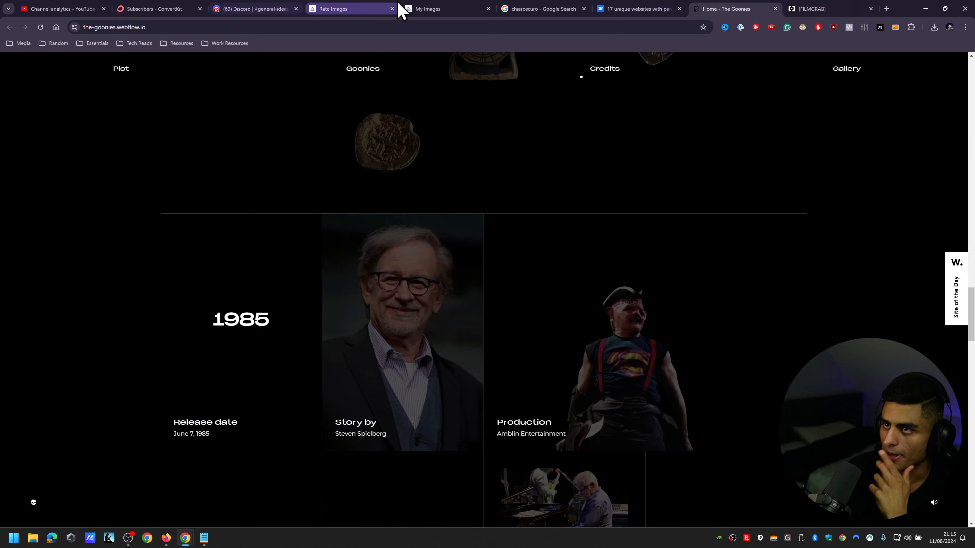
{"action": "left_click", "coordinate": [380, 9]}
{"action": "left_click", "coordinate": [253, 9]}
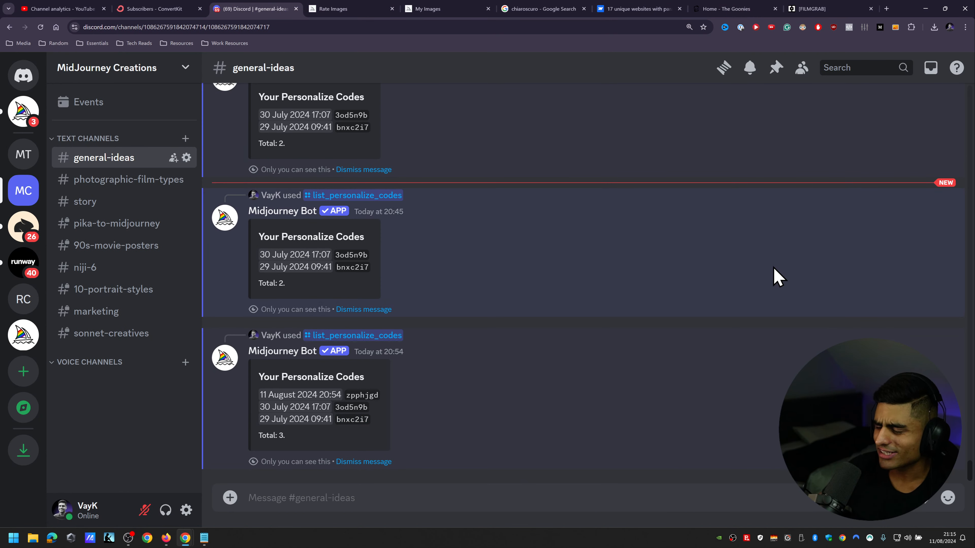